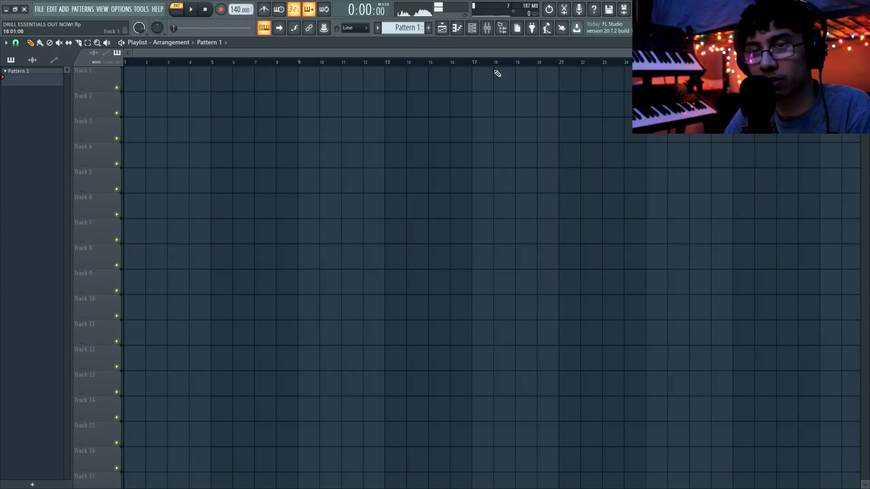
# Load the Close Grand instrument from the Keyboard folder of the Instruments packs into the project
pyautogui.click(502, 28)
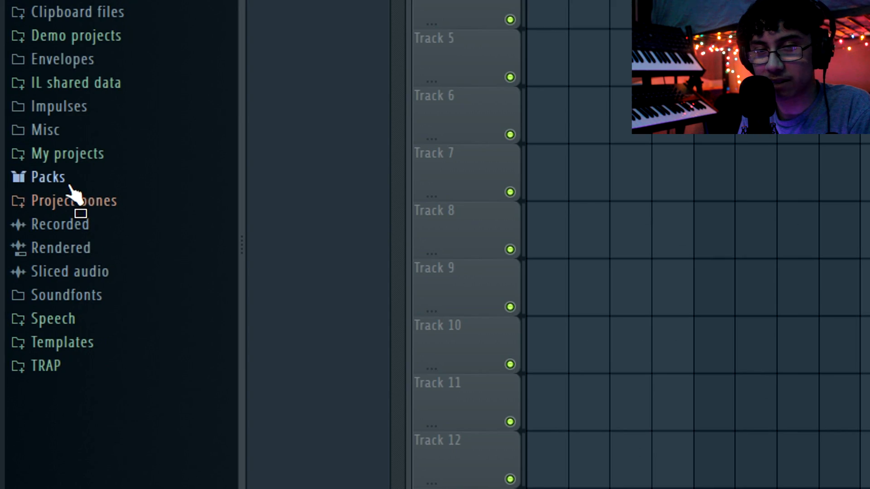
pyautogui.click(69, 185)
pyautogui.click(105, 272)
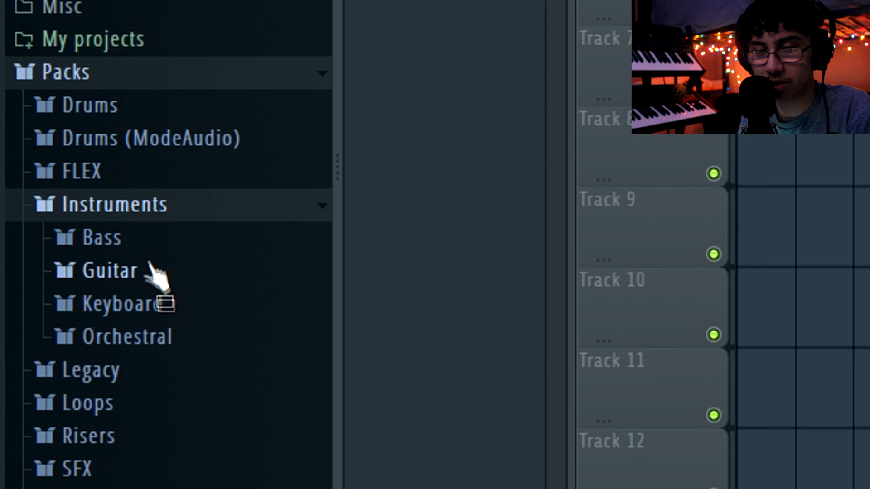
pyautogui.click(154, 303)
pyautogui.rightClick(158, 336)
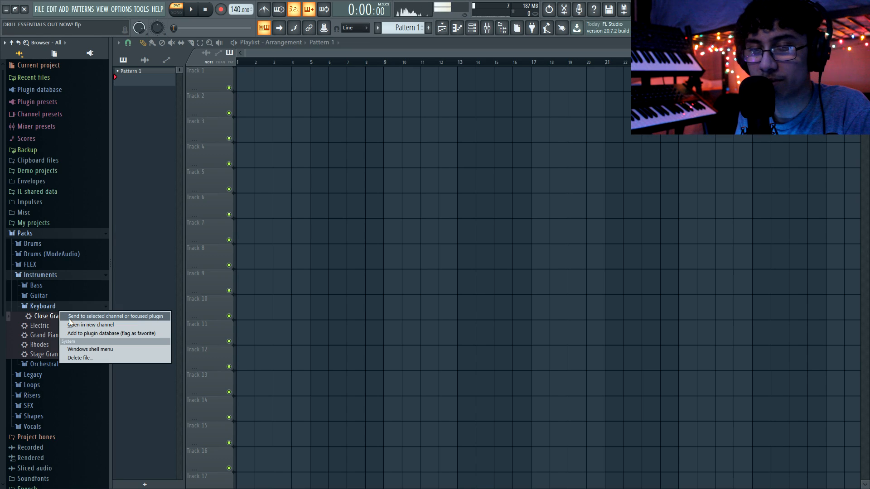
pyautogui.click(68, 319)
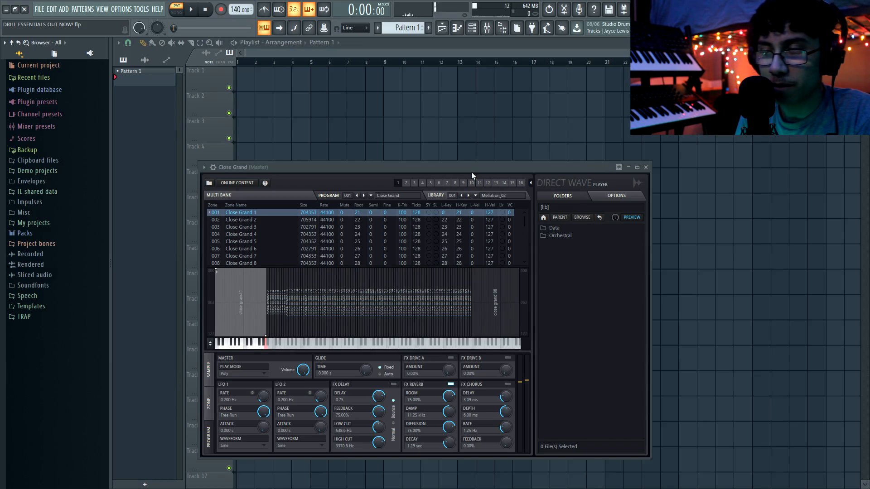
pyautogui.moveTo(472, 169); pyautogui.dragTo(497, 123)
# Draw a six-step C5 note at the start of the Close Grand piano roll, lower its velocity and audition it
pyautogui.click(457, 28)
pyautogui.click(45, 226)
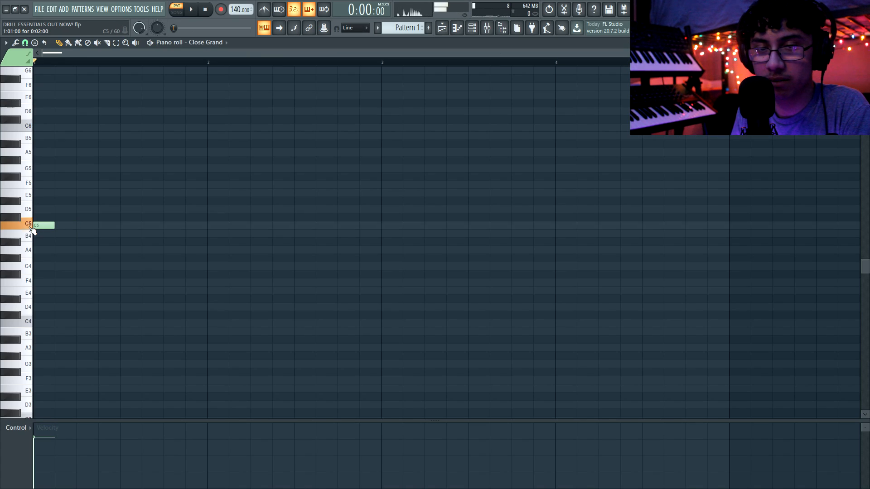
pyautogui.moveTo(53, 225); pyautogui.dragTo(96, 226)
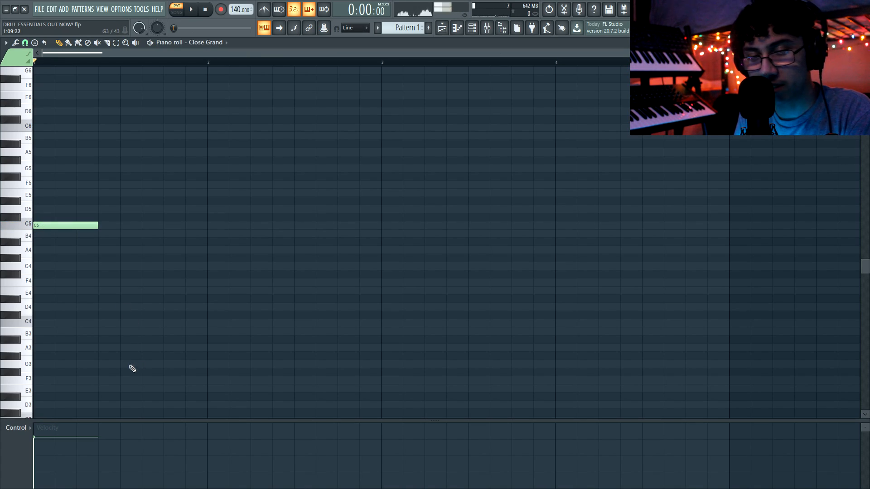
pyautogui.click(62, 460)
pyautogui.press('space')
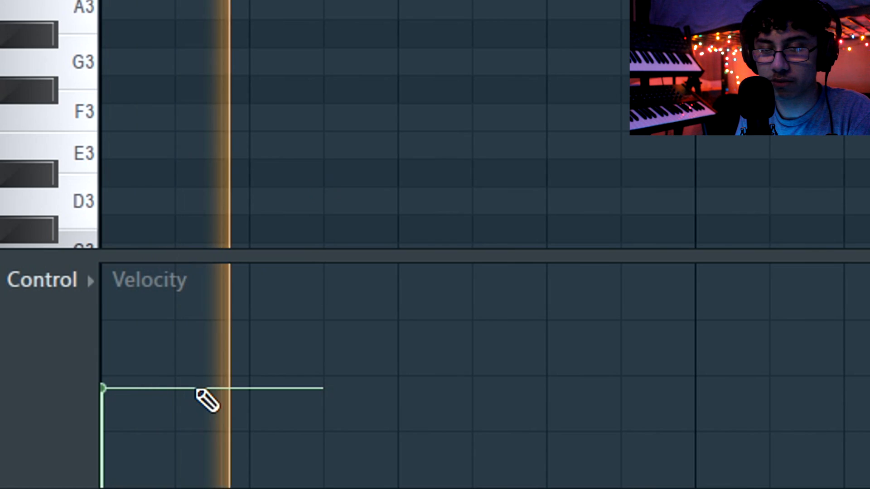
pyautogui.press('space')
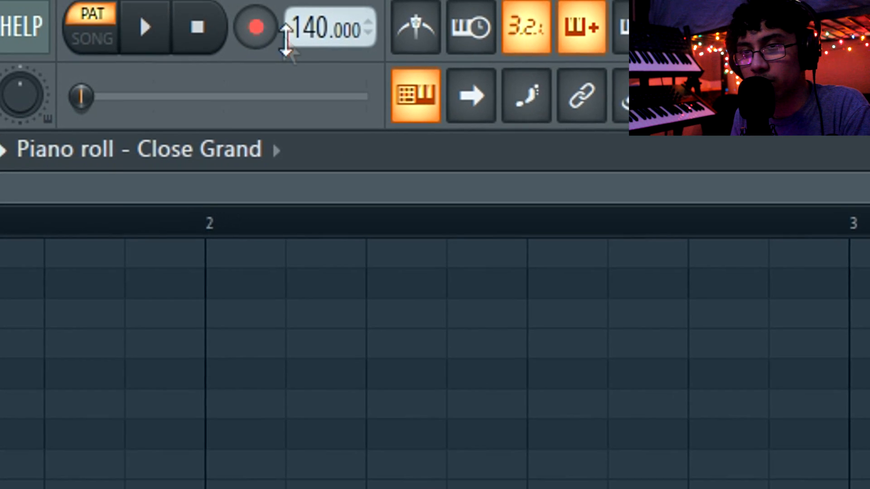
# Set the project tempo to 135 BPM
pyautogui.moveTo(232, 10); pyautogui.dragTo(232, 28)
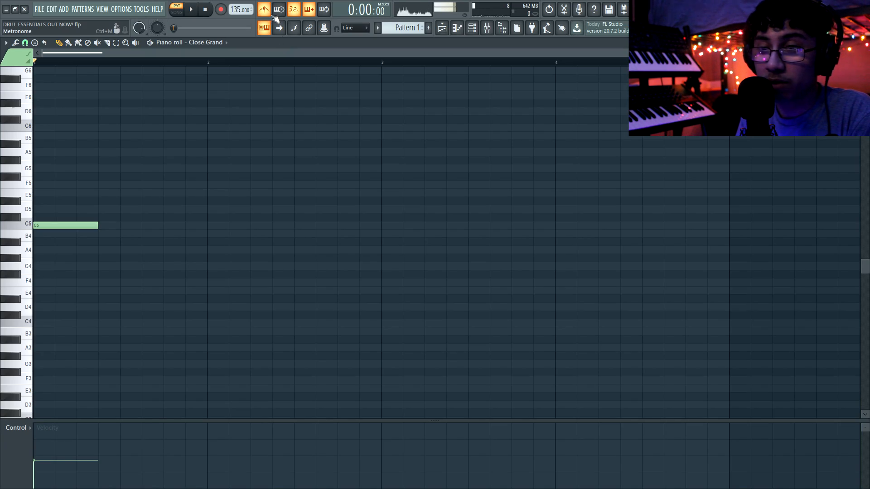
pyautogui.rightClick(485, 35)
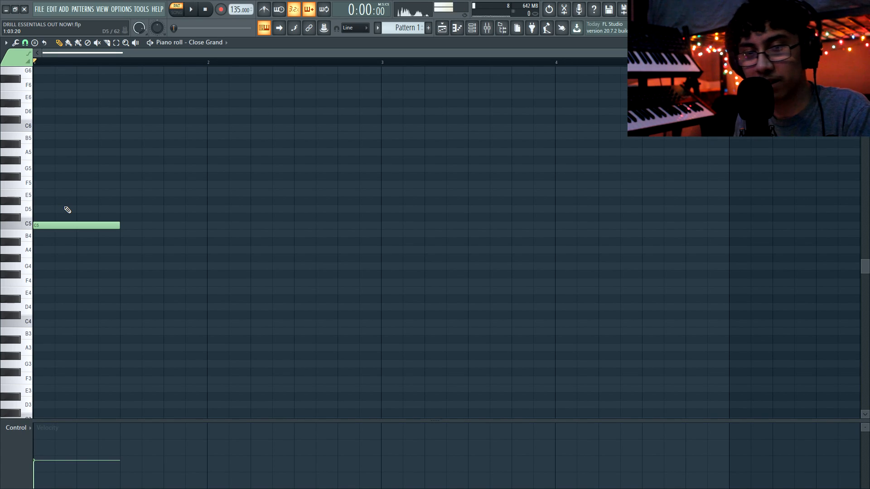
# Add half-bar D#5 and G5 notes above the C5 to build a C minor chord, and audition it
pyautogui.click(54, 203)
pyautogui.click(40, 169)
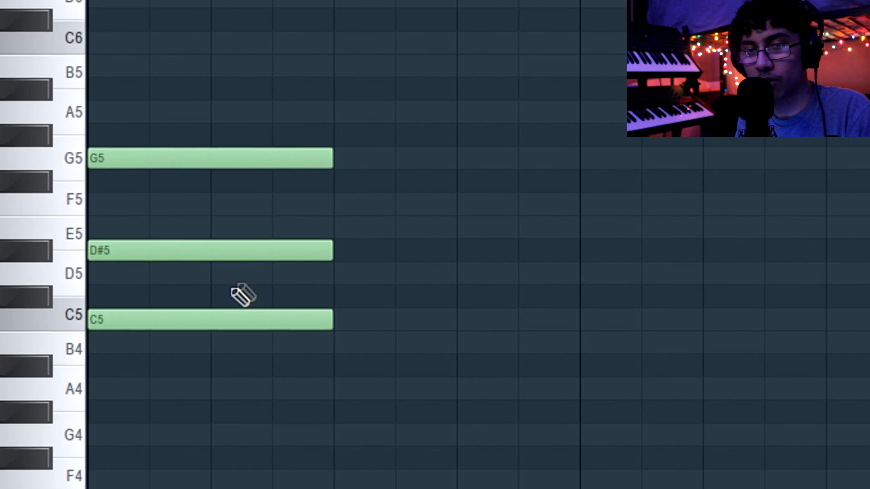
pyautogui.moveTo(371, 114); pyautogui.dragTo(141, 374)
pyautogui.keyDown('ctrl'); pyautogui.click(252, 393); pyautogui.keyUp('ctrl')
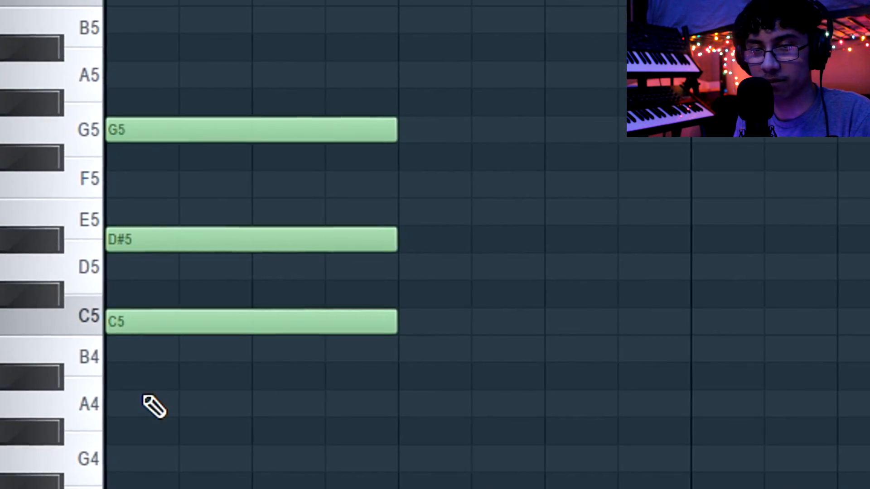
pyautogui.press('space')
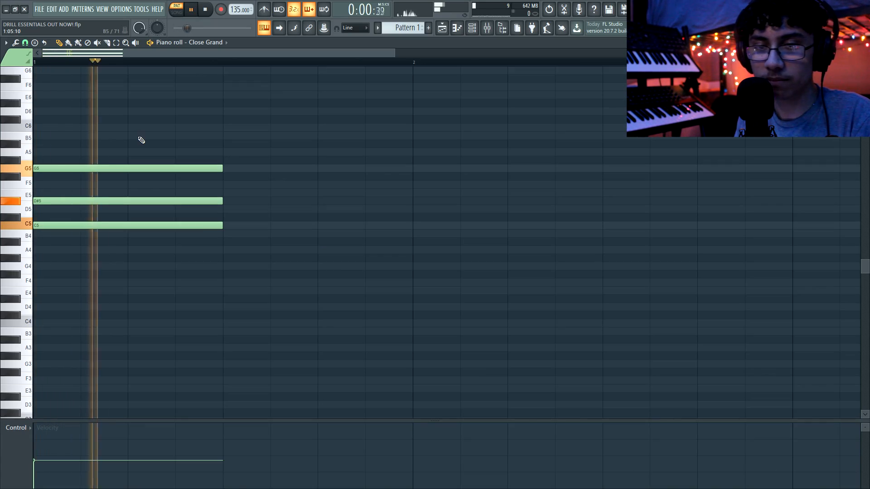
pyautogui.press('space')
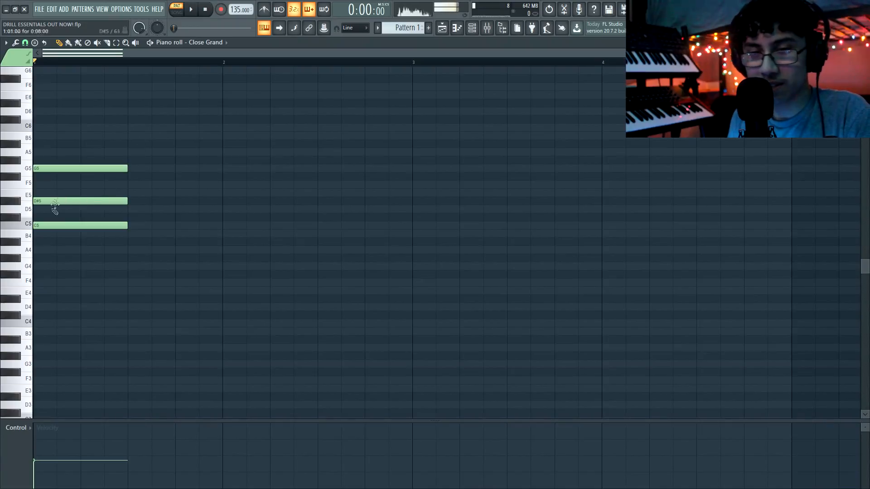
# Sound out the C minor scale on the piano keys and examine the chord's C5, D#5 and G5 notes
pyautogui.click(26, 209)
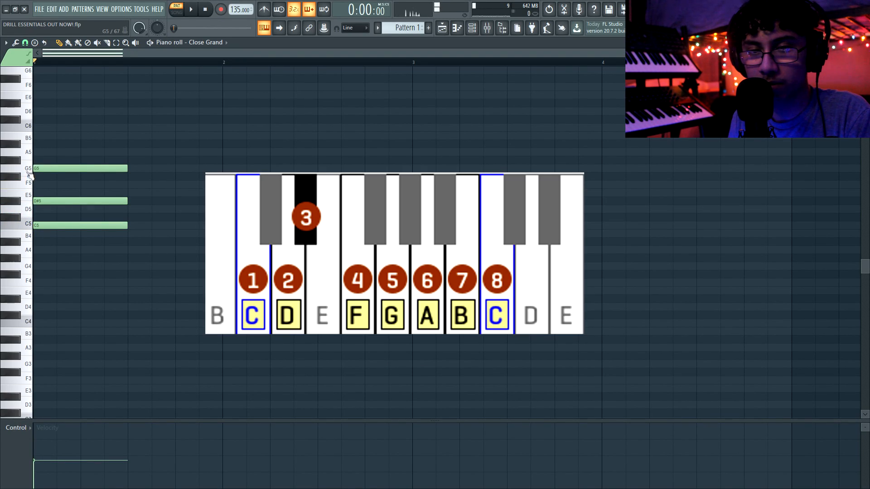
pyautogui.click(21, 149)
pyautogui.click(30, 129)
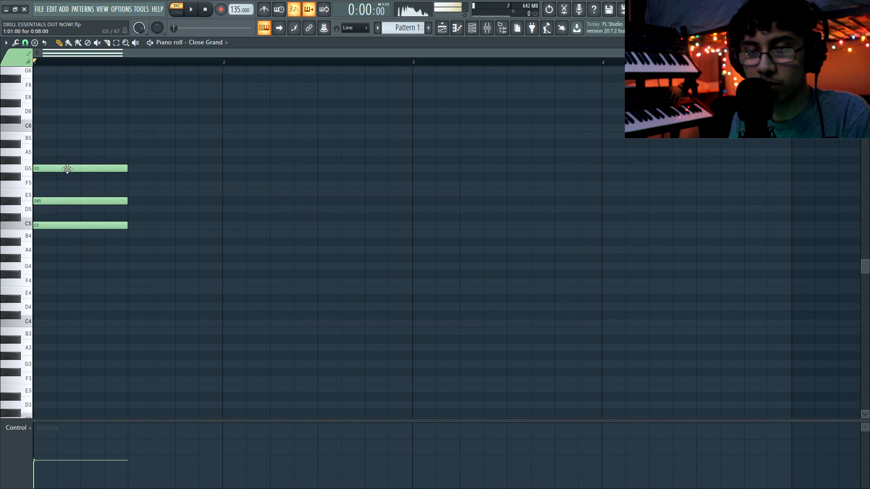
pyautogui.click(153, 161)
pyautogui.rightClick(156, 161)
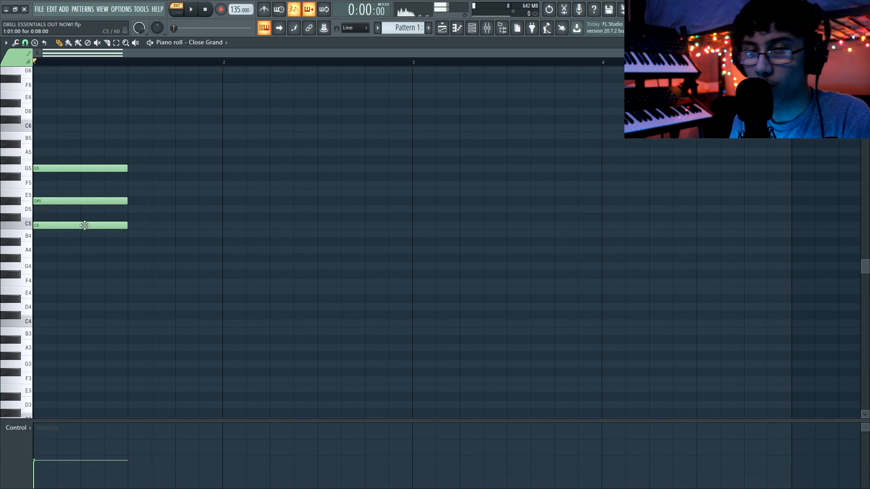
pyautogui.moveTo(135, 222); pyautogui.dragTo(23, 231)
pyautogui.keyDown('ctrl'); pyautogui.click(73, 246); pyautogui.keyUp('ctrl')
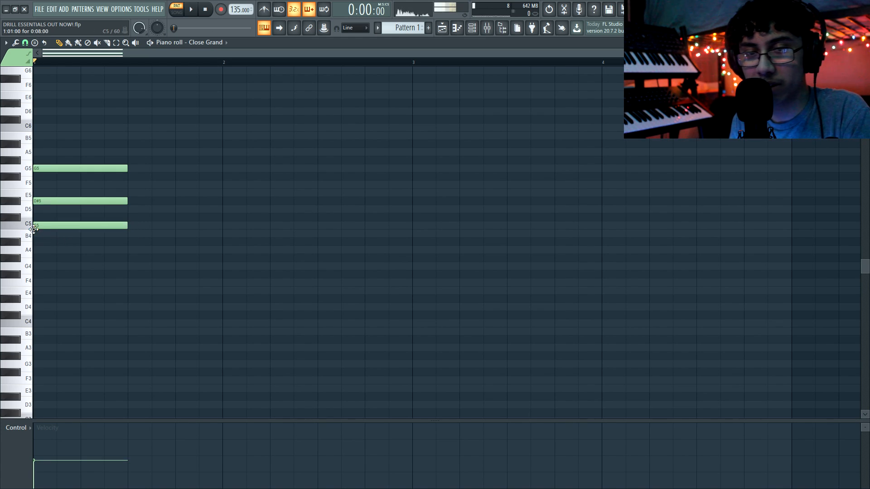
pyautogui.click(93, 202)
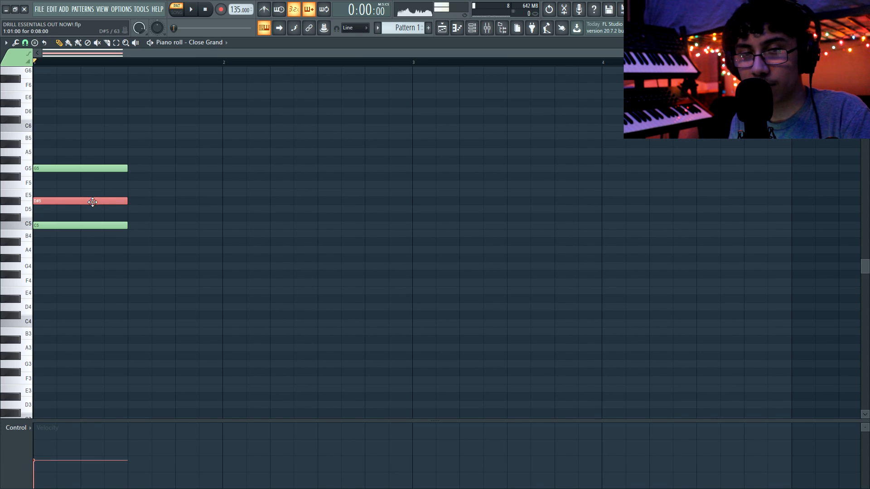
pyautogui.moveTo(139, 159); pyautogui.dragTo(54, 172)
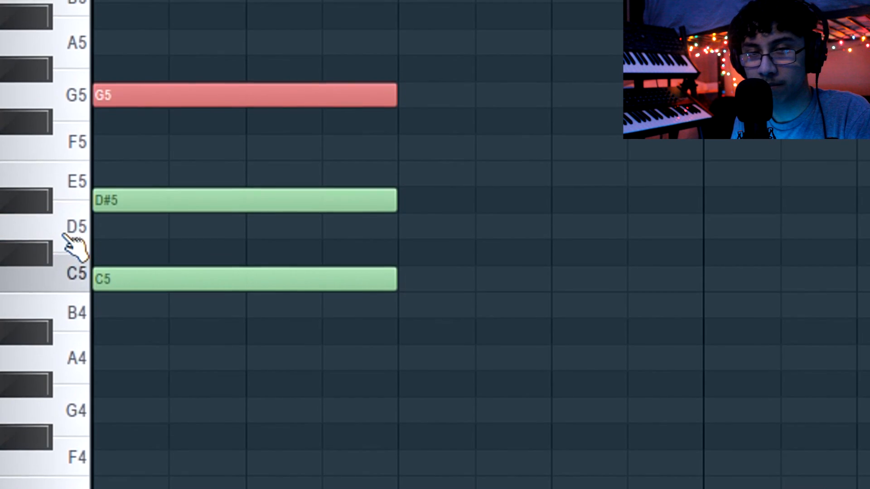
pyautogui.click(35, 145)
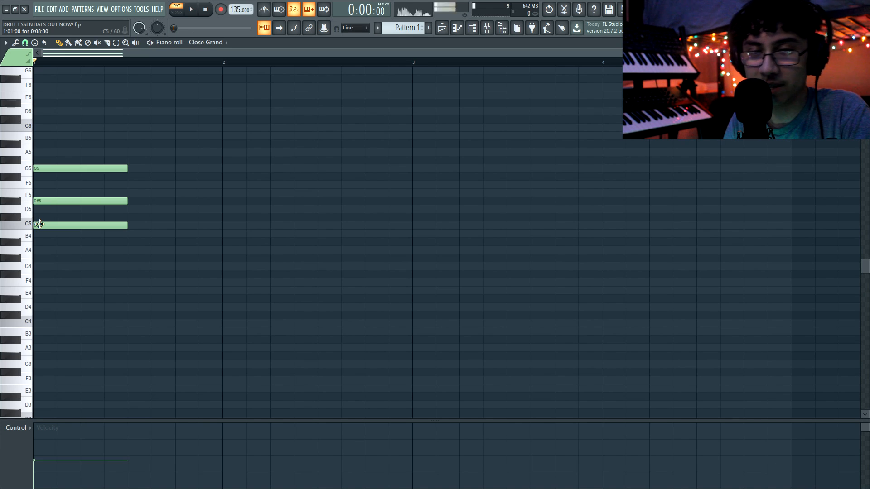
pyautogui.moveTo(158, 190); pyautogui.dragTo(46, 214)
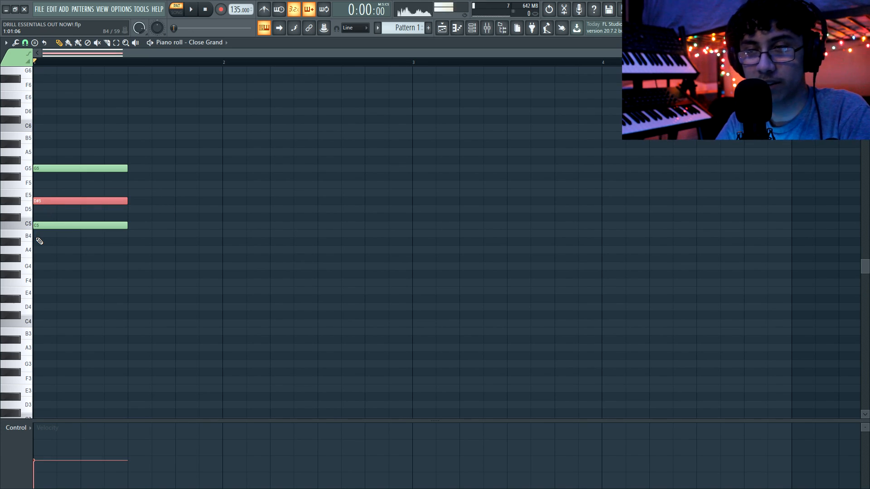
# Move the D#5 note out to bar 2, add a half-bar G#5 note starting at step 3 and audition the phrase
pyautogui.moveTo(54, 203); pyautogui.dragTo(301, 201)
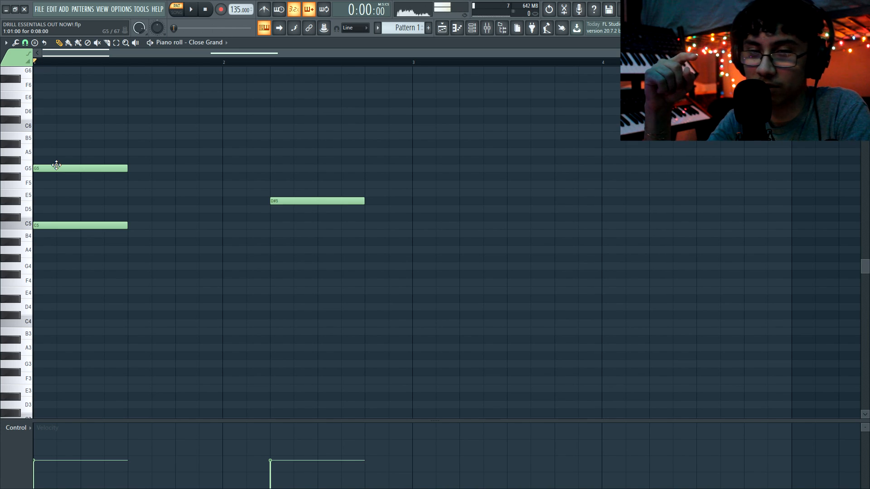
pyautogui.moveTo(56, 165); pyautogui.dragTo(55, 157)
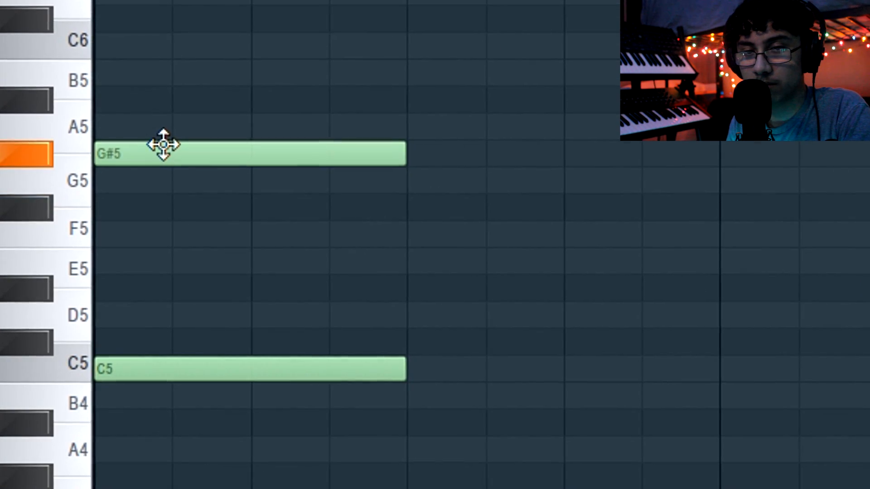
pyautogui.moveTo(163, 144); pyautogui.dragTo(180, 161)
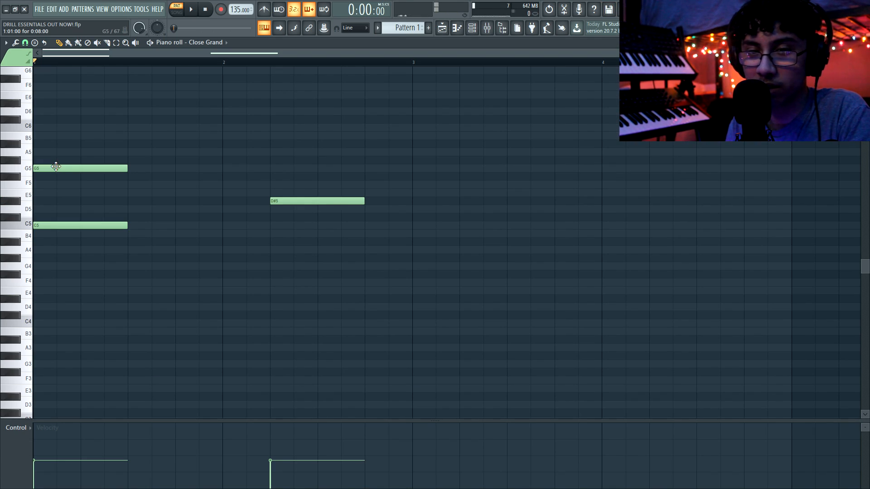
pyautogui.click(55, 166)
pyautogui.click(65, 160)
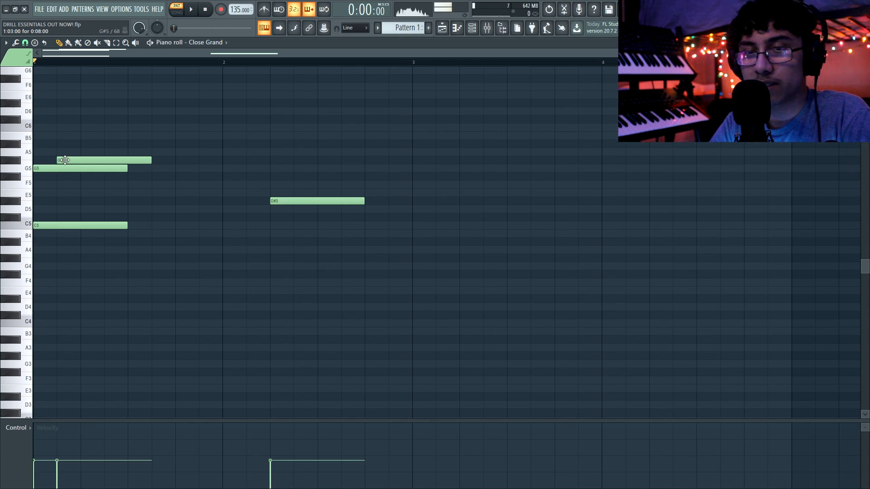
pyautogui.press('space')
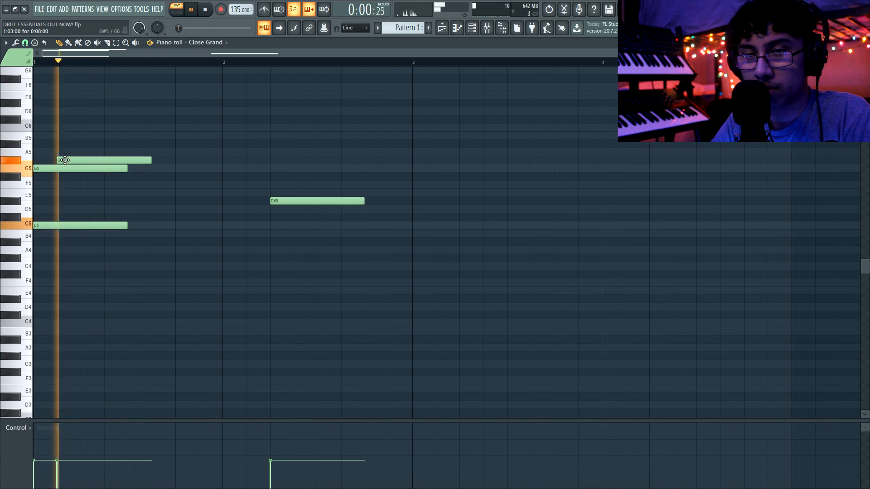
pyautogui.press('space')
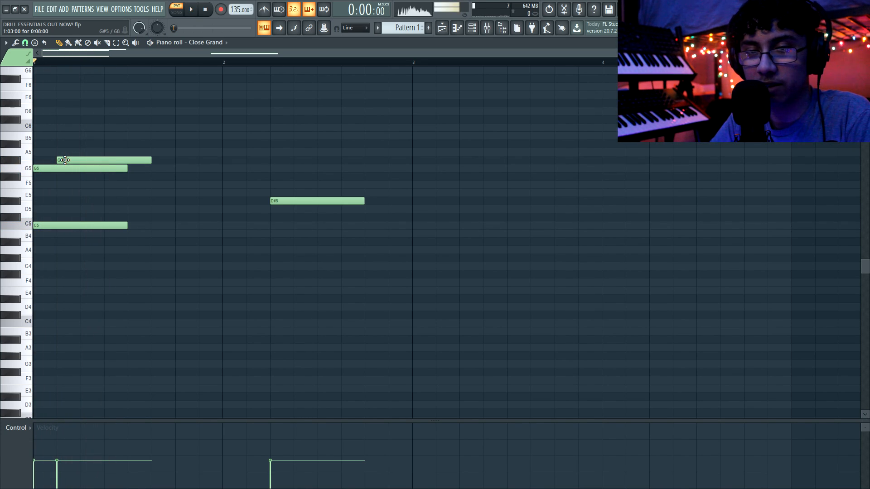
# Split the C5 into two consecutive four-step notes starting at steps 1 and 5, and audition the phrase
pyautogui.moveTo(126, 225); pyautogui.dragTo(89, 228)
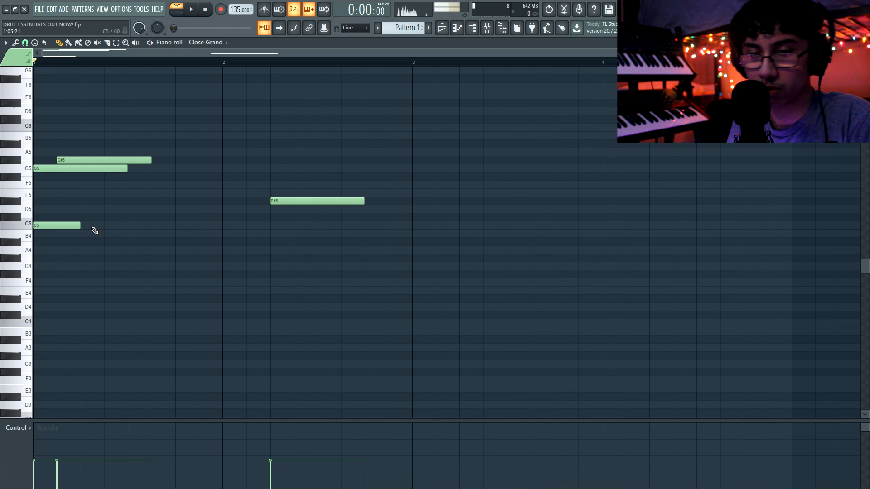
pyautogui.click(91, 227)
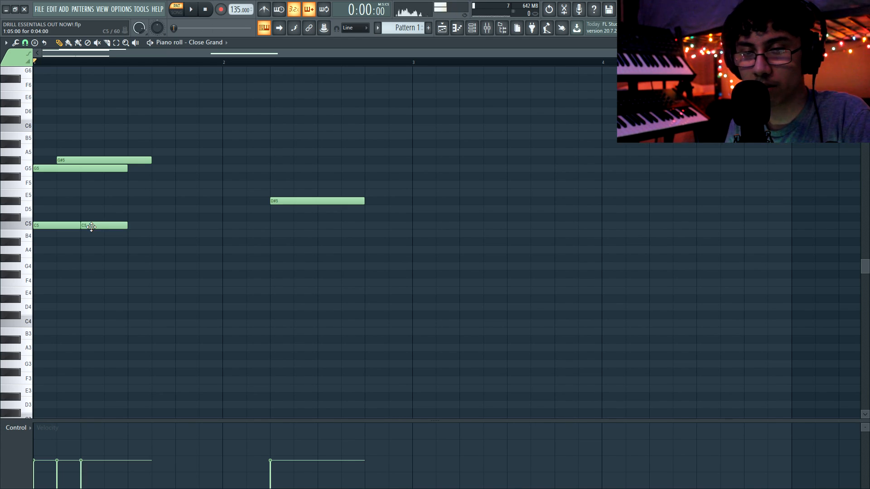
pyautogui.moveTo(119, 214); pyautogui.dragTo(67, 232)
pyautogui.press('space')
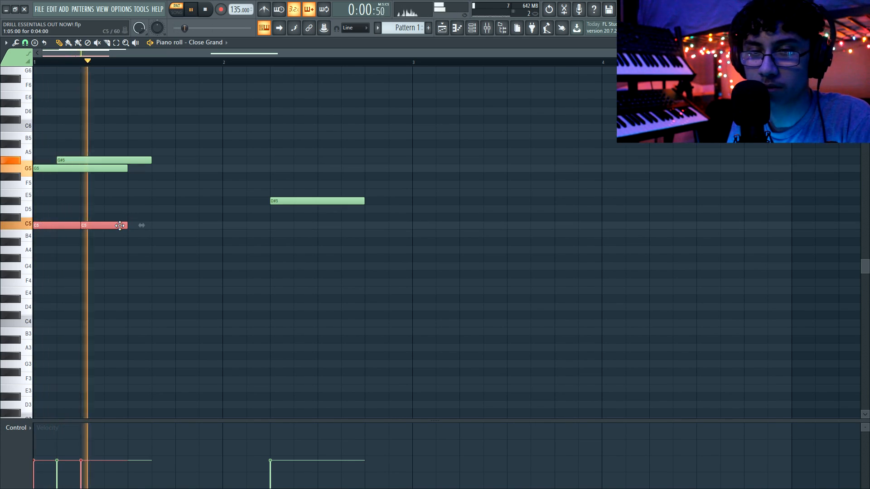
pyautogui.press('space')
pyautogui.hotkey('ctrl', 'd')
# Turn the D#5 into a two-step D5 note at step 7 and trim the G#5 to end at the half-bar
pyautogui.moveTo(295, 205); pyautogui.dragTo(127, 201)
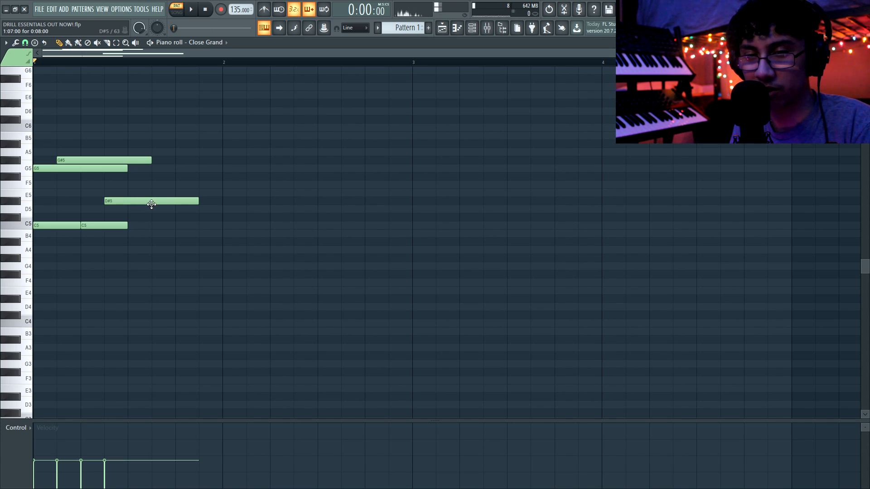
pyautogui.click(153, 202)
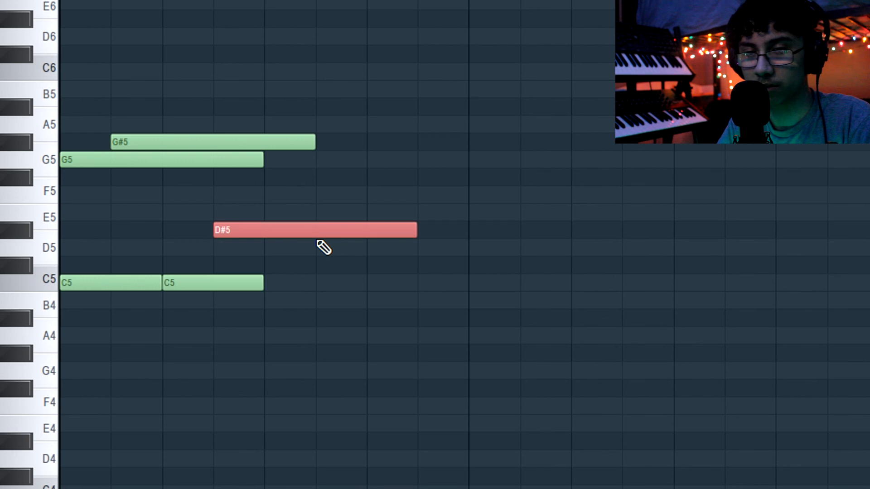
pyautogui.hotkey('shift', 'Down')
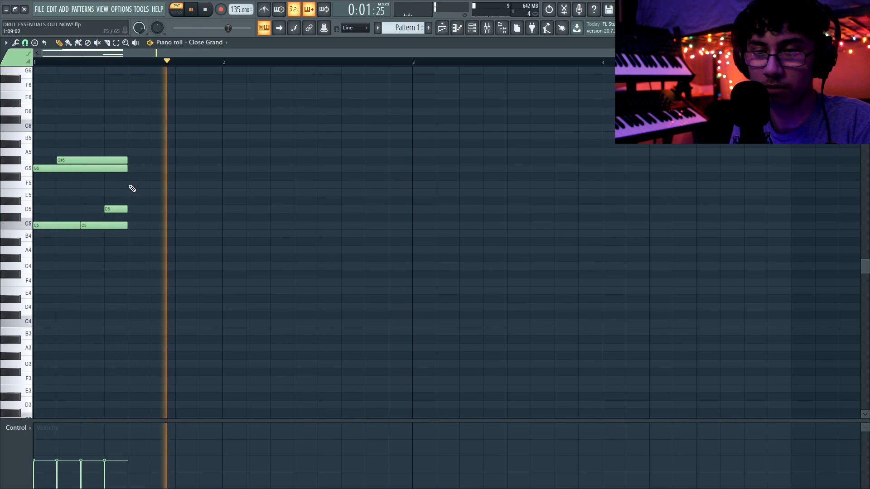
pyautogui.press('space')
# Duplicate the whole half-bar phrase into the second half of bar 1
pyautogui.moveTo(162, 125); pyautogui.dragTo(146, 198)
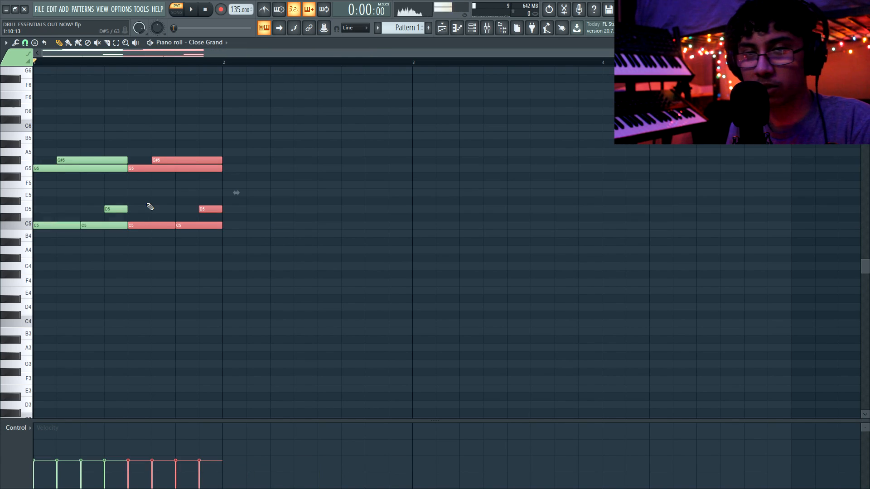
# Audition the bar 1 phrase and duplicate all of its notes into bar 2
pyautogui.moveTo(234, 108); pyautogui.dragTo(38, 212)
pyautogui.press('space')
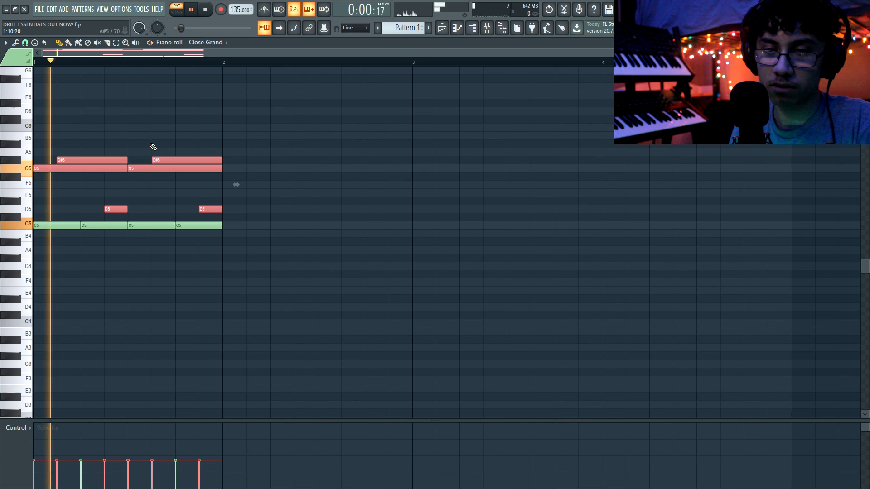
pyautogui.keyDown('ctrl'); pyautogui.click(157, 124); pyautogui.keyUp('ctrl')
pyautogui.press('space')
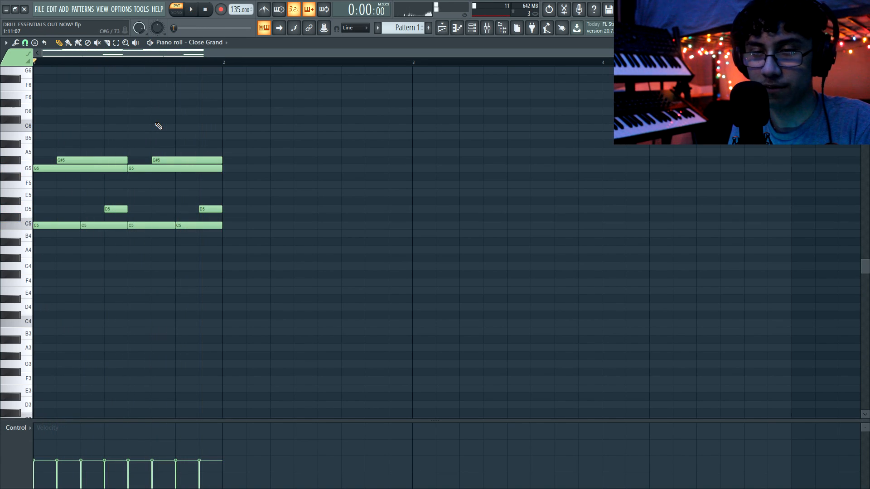
pyautogui.moveTo(261, 132); pyautogui.dragTo(27, 250)
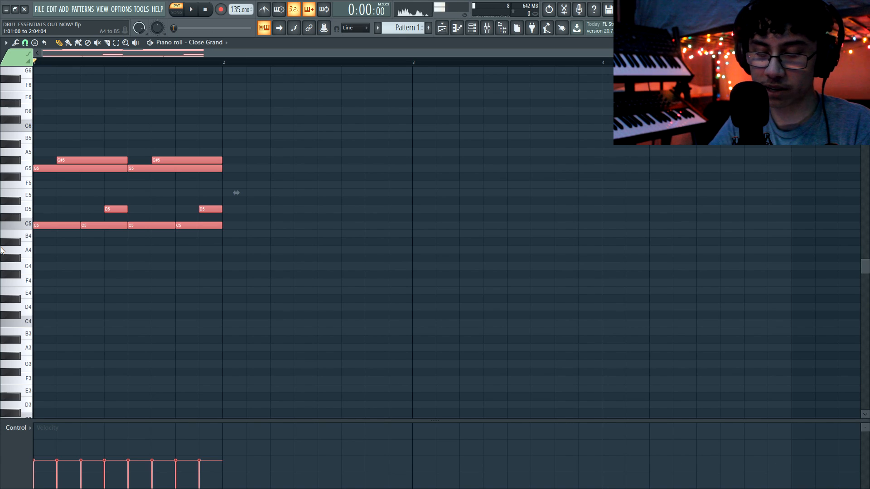
pyautogui.hotkey('ctrl', 'b')
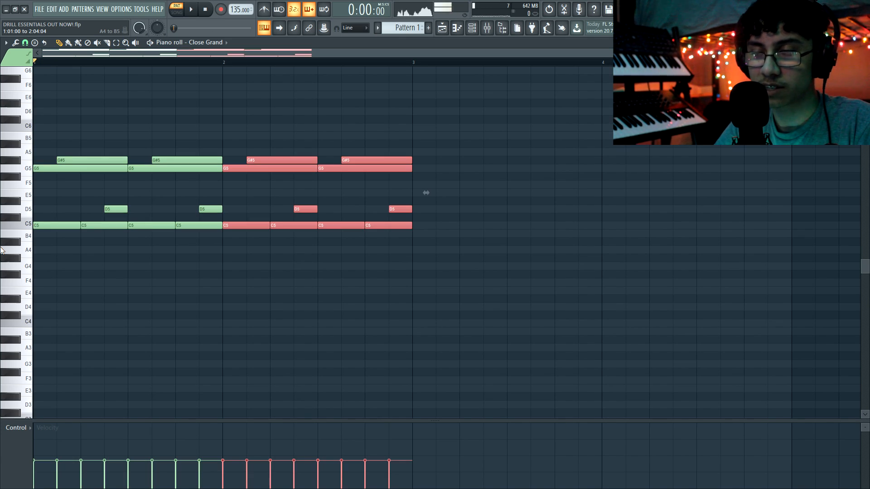
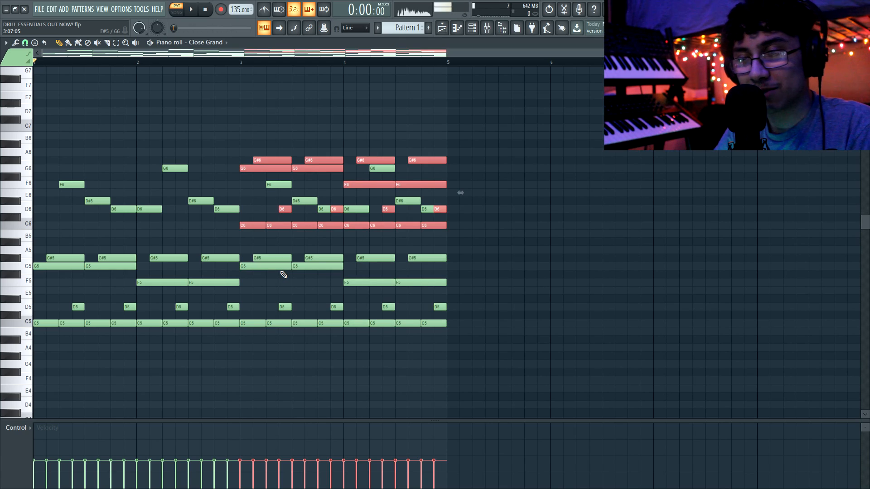
# Raise the copied upper phrase in bars 3 and 4 by an octave, audition it and trim its overhang at bar 5
pyautogui.hotkey('ctrl', 'Up')
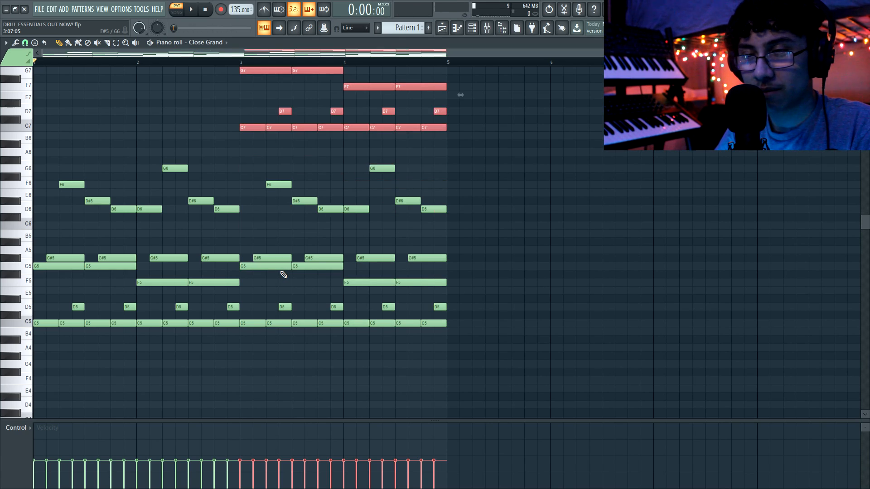
pyautogui.scroll(1, 272, 182)
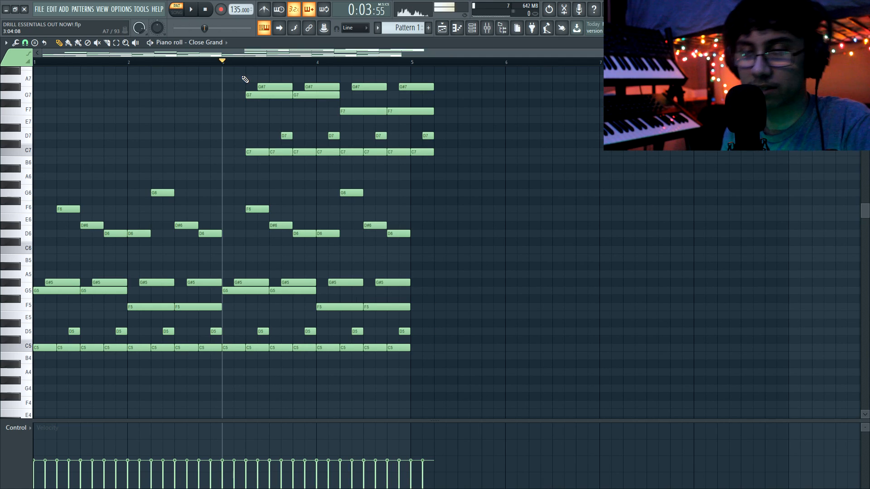
pyautogui.press('space')
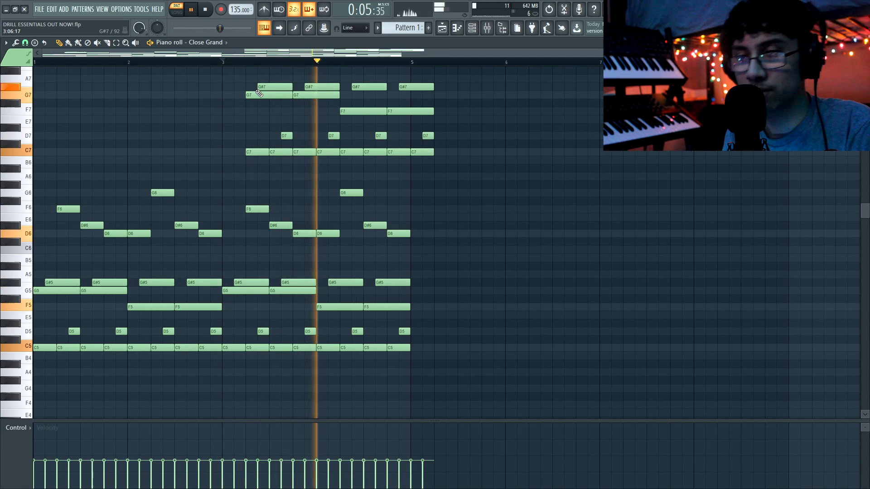
pyautogui.press('space')
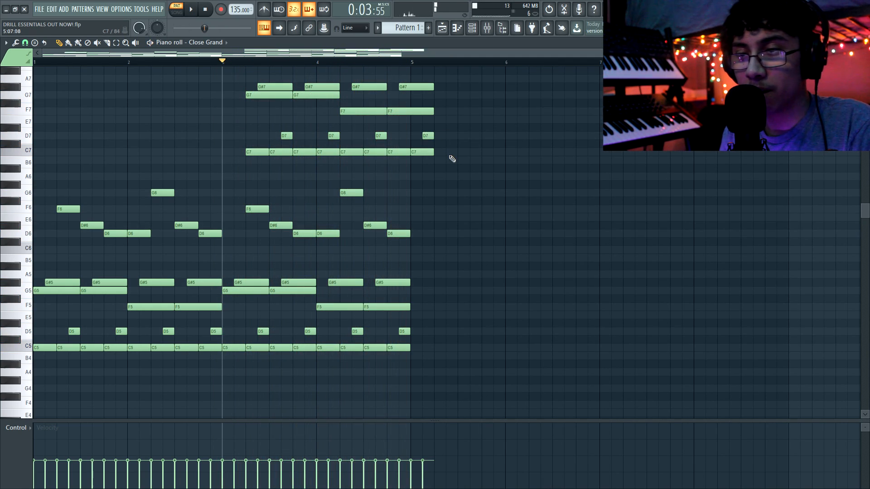
pyautogui.moveTo(419, 84); pyautogui.dragTo(432, 110)
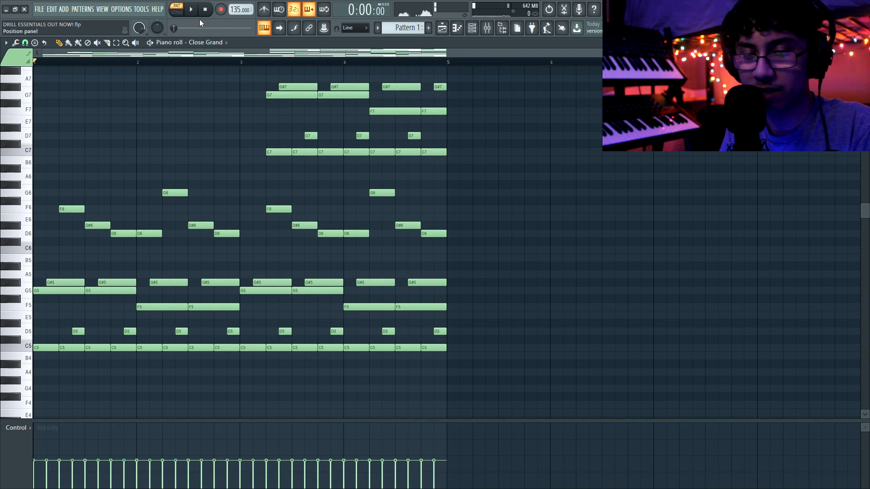
# Try transposing the whole melody down three semitones, with its lowest notes on A4
pyautogui.hotkey('shift', 'Up')
pyautogui.hotkey('shift', 'Down')
pyautogui.hotkey('shift', 'Down')
pyautogui.hotkey('shift', 'Down')
pyautogui.hotkey('shift', 'Down')
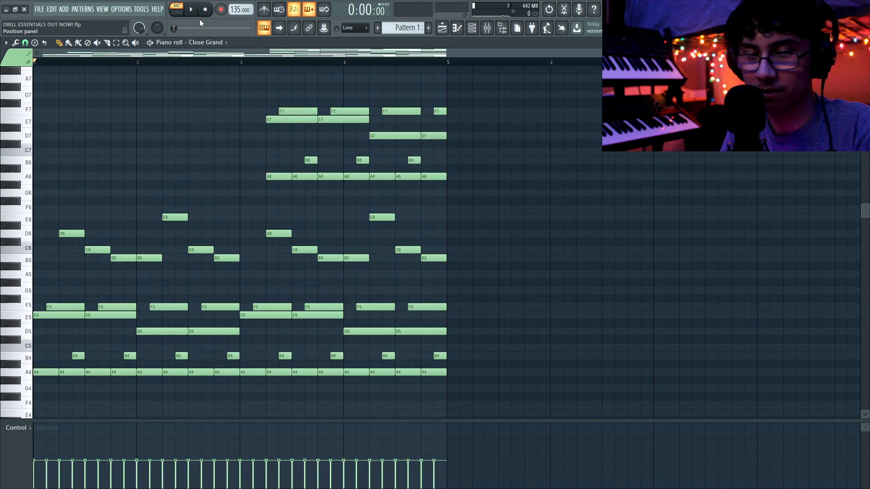
# Transpose the whole melody so that its lowest notes sit on C#5, and audition it
pyautogui.hotkey('shift', 'Up')
pyautogui.hotkey('shift', 'Up')
pyautogui.hotkey('shift', 'Up')
pyautogui.hotkey('shift', 'Up')
pyautogui.press('space')
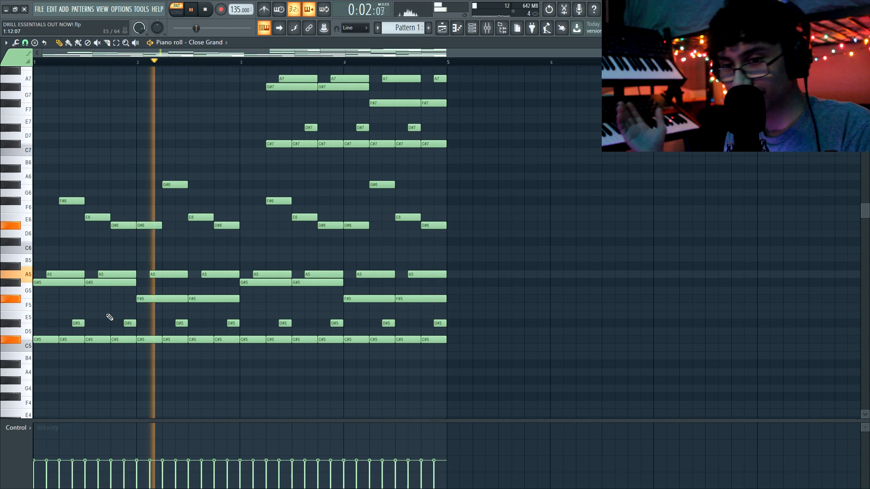
pyautogui.press('space')
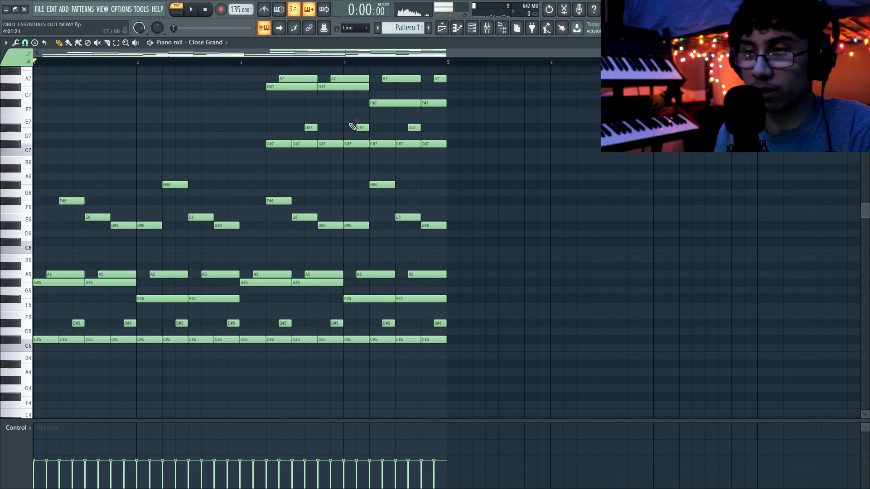
# Route the Close Grand channel to mixer track Insert 1
pyautogui.click(487, 31)
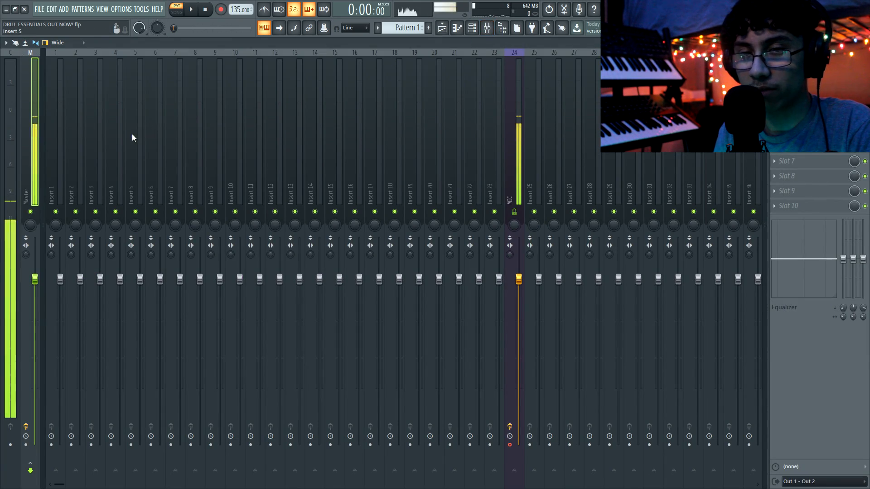
pyautogui.rightClick(63, 44)
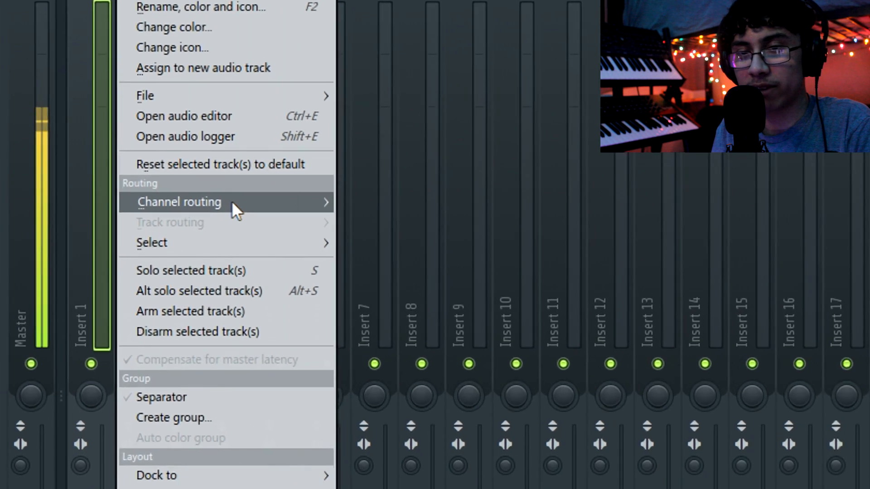
pyautogui.moveTo(233, 203)
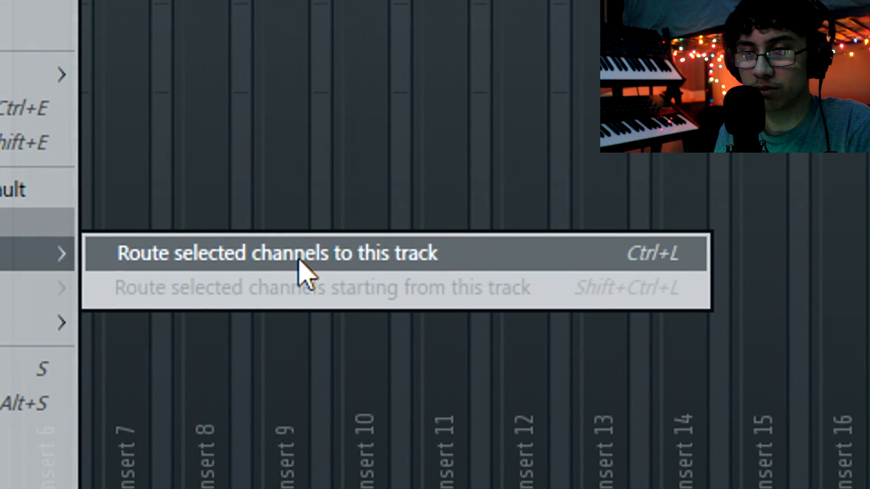
pyautogui.click(299, 263)
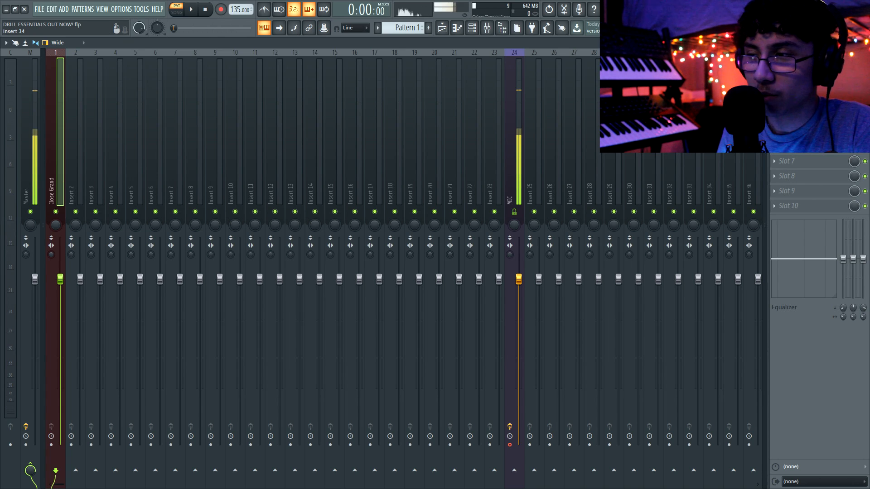
# Load HalfTime in the first effect slot of the Close Grand track and Gross Beat with the Momentary preset in the second
pyautogui.click(775, 71)
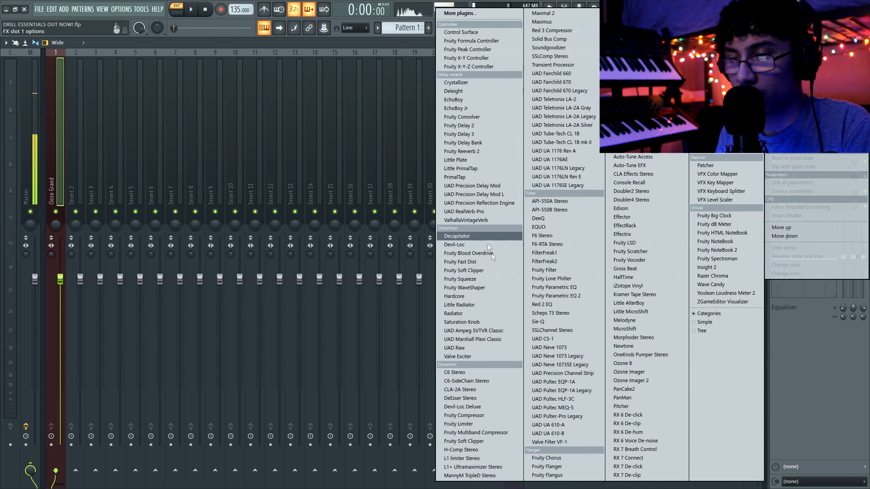
pyautogui.click(637, 277)
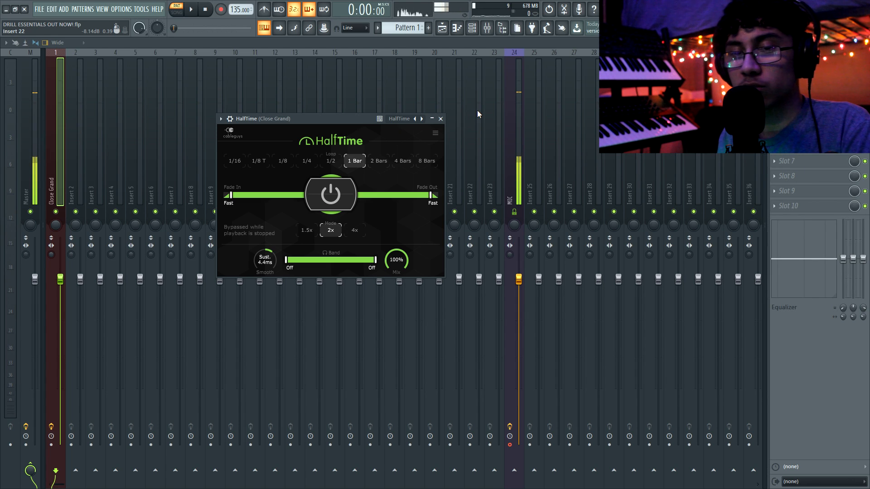
pyautogui.click(774, 86)
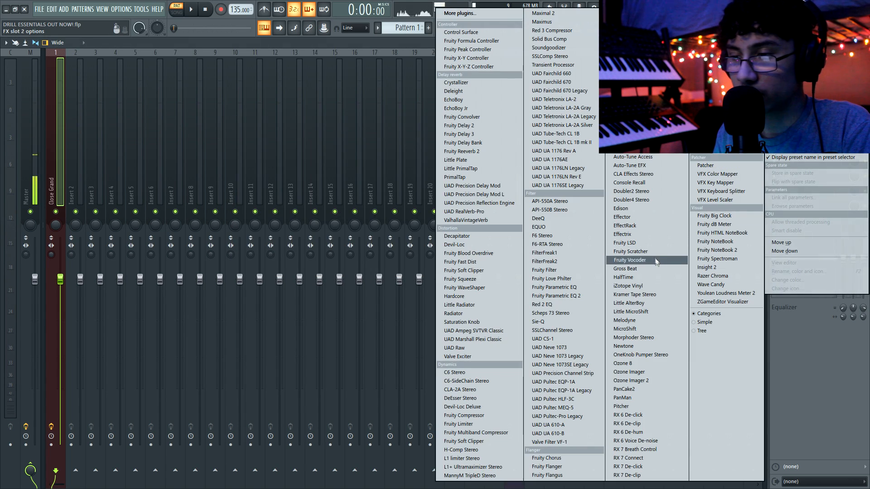
pyautogui.click(628, 271)
pyautogui.click(390, 145)
pyautogui.click(403, 176)
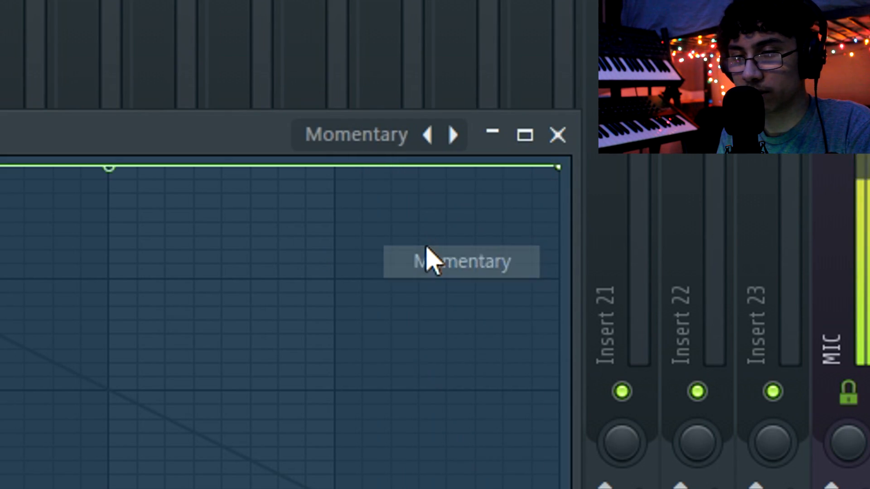
pyautogui.click(446, 267)
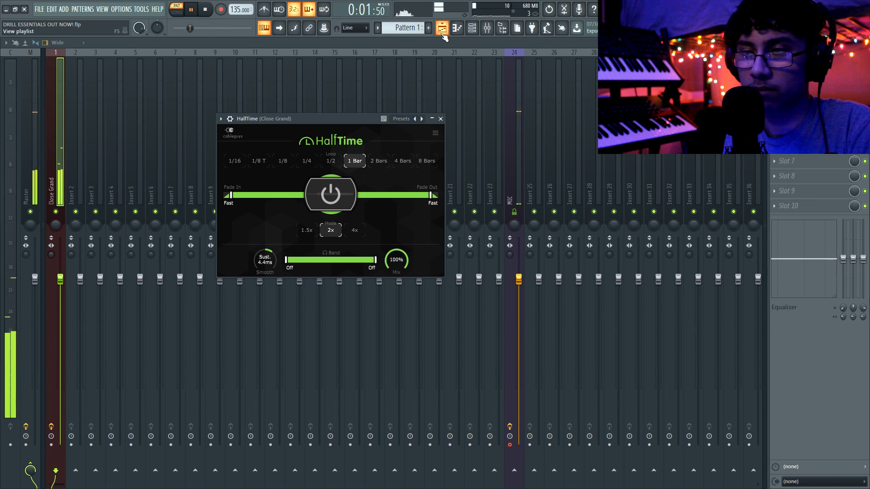
# Return to the piano roll and listen to the melody through the effects
pyautogui.click(442, 28)
pyautogui.click(457, 28)
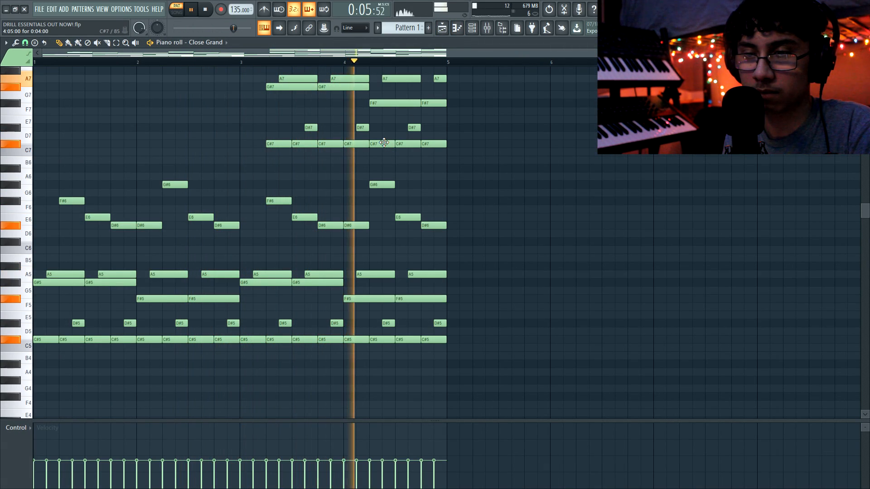
pyautogui.press('space')
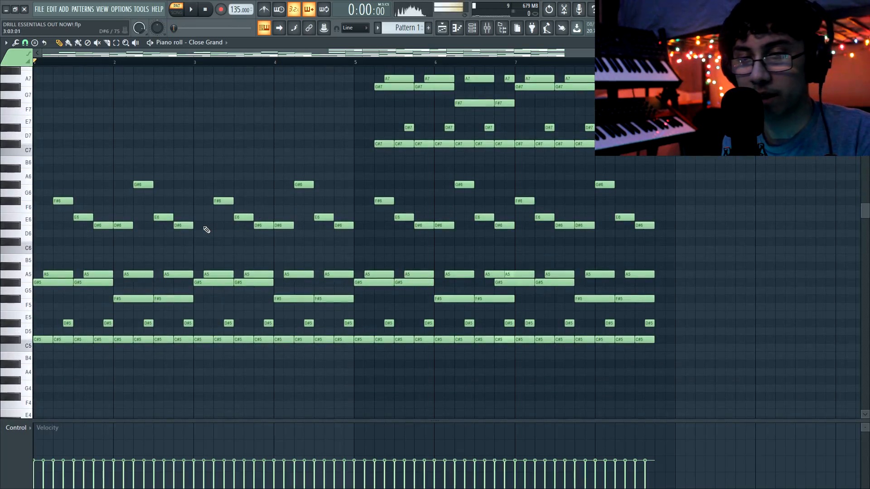
# Delete the upper melody notes from F#6 to G#6 and D#6 in bars 1 and 2
pyautogui.moveTo(206, 230); pyautogui.dragTo(46, 169)
pyautogui.press('Delete')
pyautogui.moveTo(45, 255); pyautogui.dragTo(186, 358)
pyautogui.keyDown('ctrl'); pyautogui.click(183, 348); pyautogui.keyUp('ctrl')
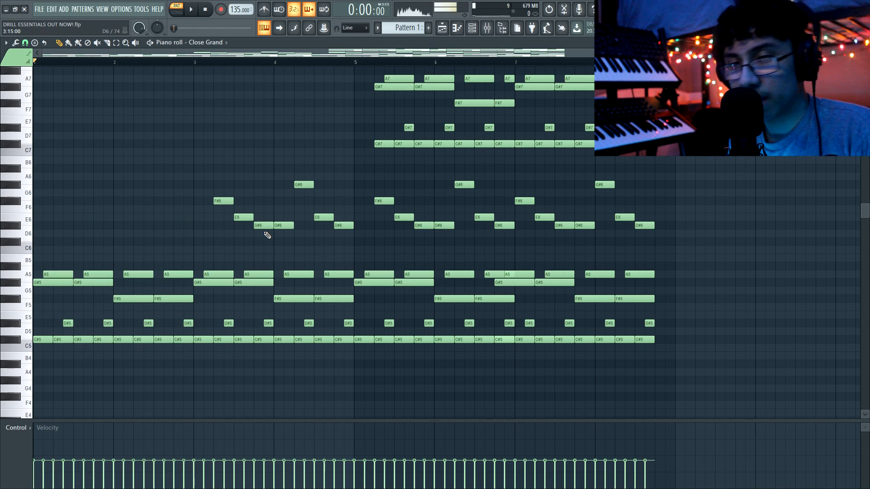
pyautogui.moveTo(210, 165); pyautogui.dragTo(353, 233)
pyautogui.scroll(2, 355, 243)
pyautogui.moveTo(379, 108); pyautogui.dragTo(712, 215)
pyautogui.keyDown('ctrl'); pyautogui.click(712, 215); pyautogui.keyUp('ctrl')
pyautogui.scroll(-2, 608, 202)
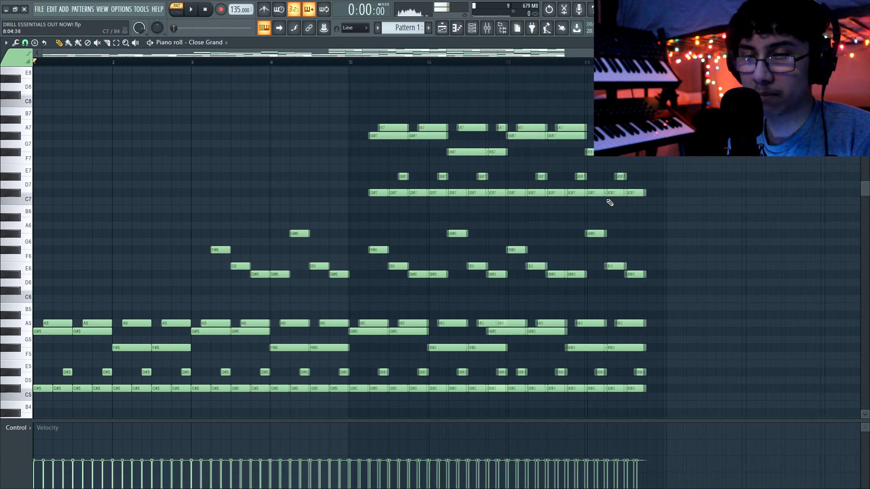
# Delete the misaligned copied notes of all layers from bar 7 onward
pyautogui.scroll(-1, 493, 366)
pyautogui.moveTo(494, 369); pyautogui.dragTo(263, 82)
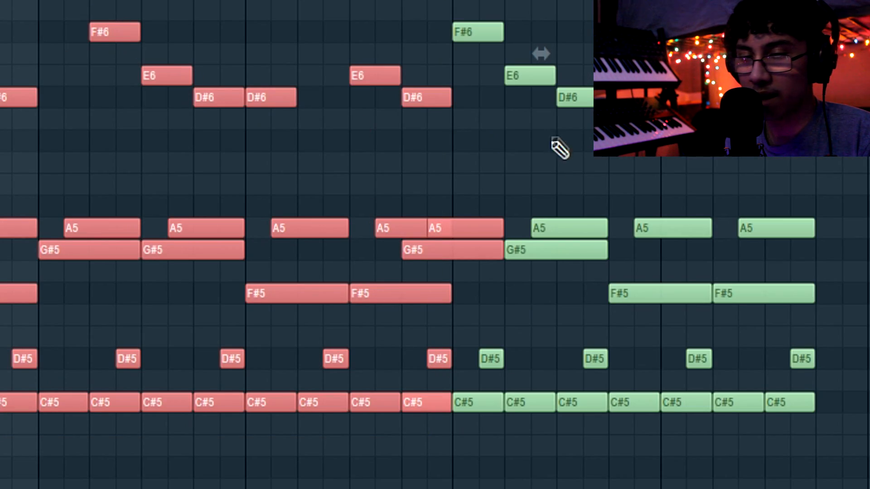
pyautogui.scroll(4, 529, 223)
pyautogui.keyDown('ctrl'); pyautogui.click(295, 182); pyautogui.keyUp('ctrl')
pyautogui.scroll(-2, 487, 295)
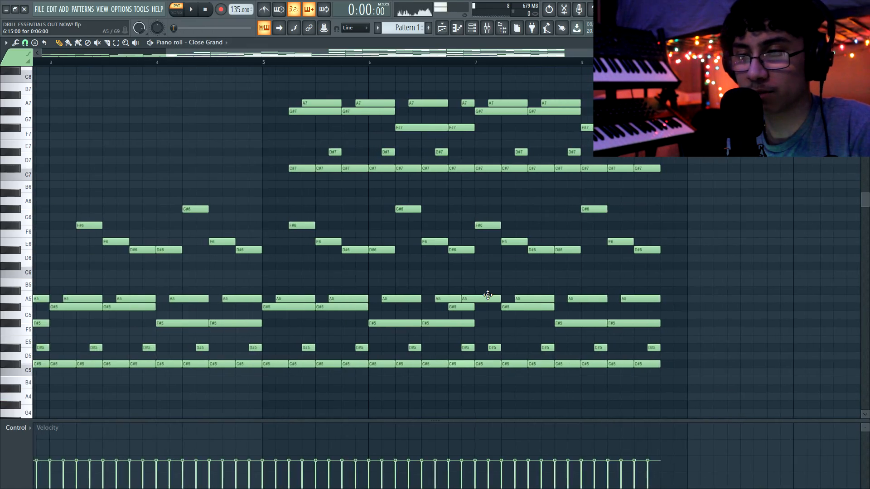
pyautogui.scroll(-2, 487, 295)
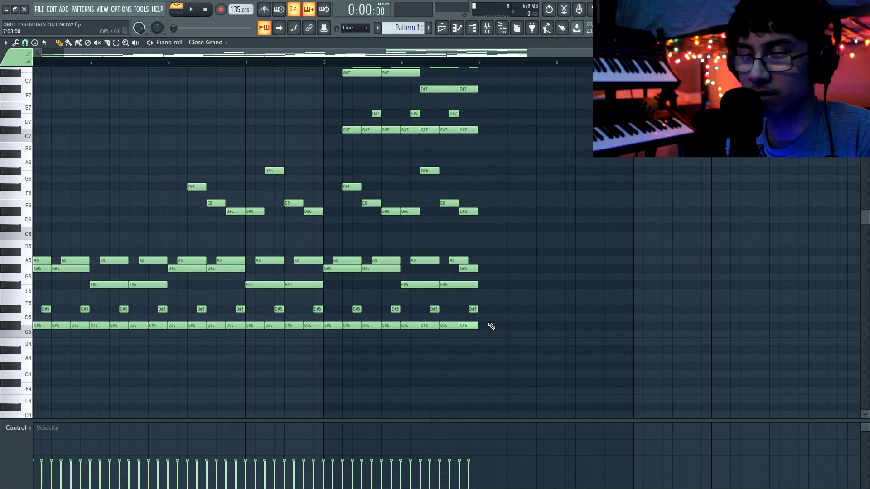
pyautogui.scroll(2, 488, 325)
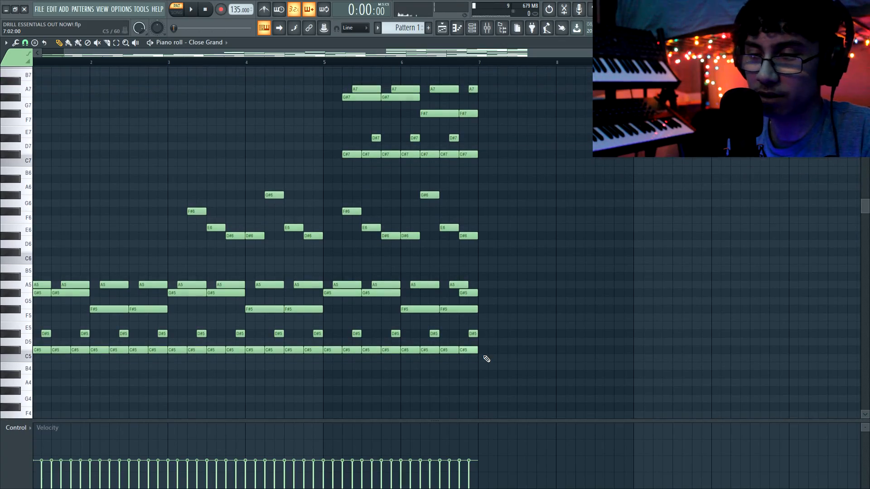
# Play the pattern from the start of bar 6 to check its ending
pyautogui.click(405, 64)
pyautogui.press('space')
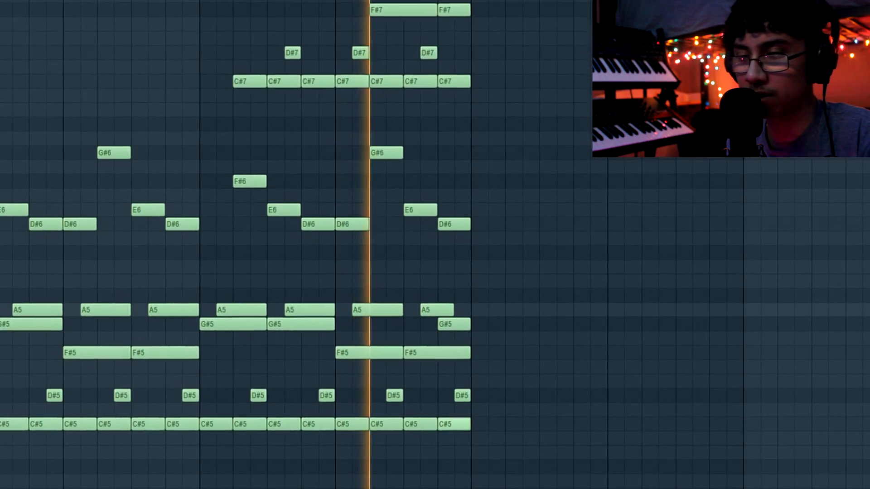
pyautogui.press('space')
# Copy the notes of all layers from bars 5 and 6 into bars 7 and 8
pyautogui.moveTo(472, 446); pyautogui.dragTo(327, 64)
pyautogui.moveTo(354, 129)
pyautogui.mouseDown()
pyautogui.moveTo(499, 138)
pyautogui.moveTo(489, 140)
pyautogui.mouseUp()
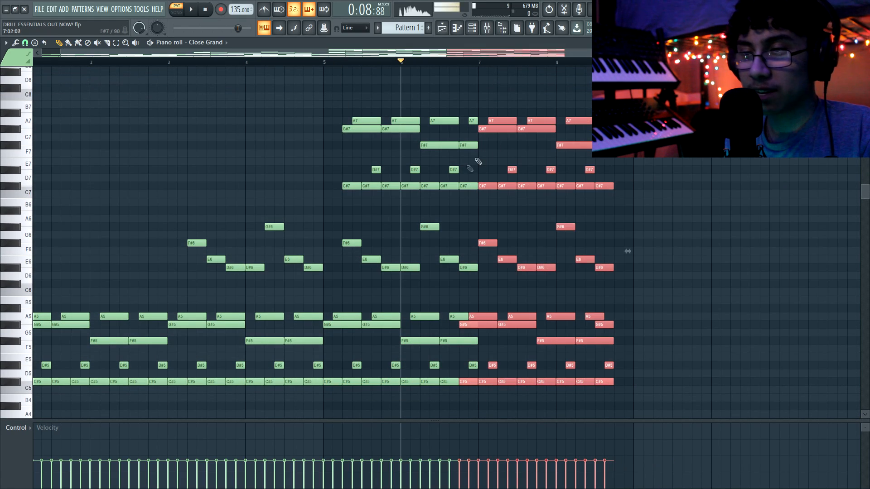
pyautogui.keyDown('ctrl'); pyautogui.click(484, 155); pyautogui.keyUp('ctrl')
# Select the notes of bars 1 through 6 and switch the selection to the copied notes in bars 7 and 8
pyautogui.moveTo(477, 392); pyautogui.dragTo(462, 288)
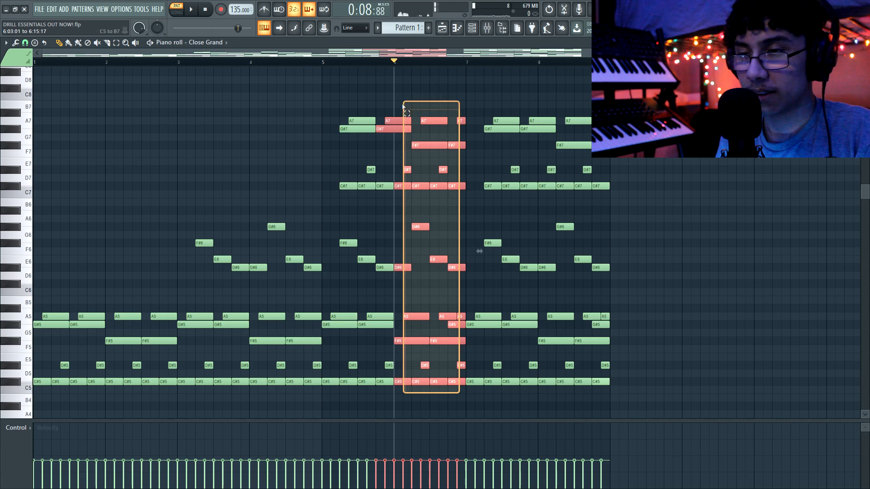
pyautogui.moveTo(398, 101); pyautogui.dragTo(2, 100)
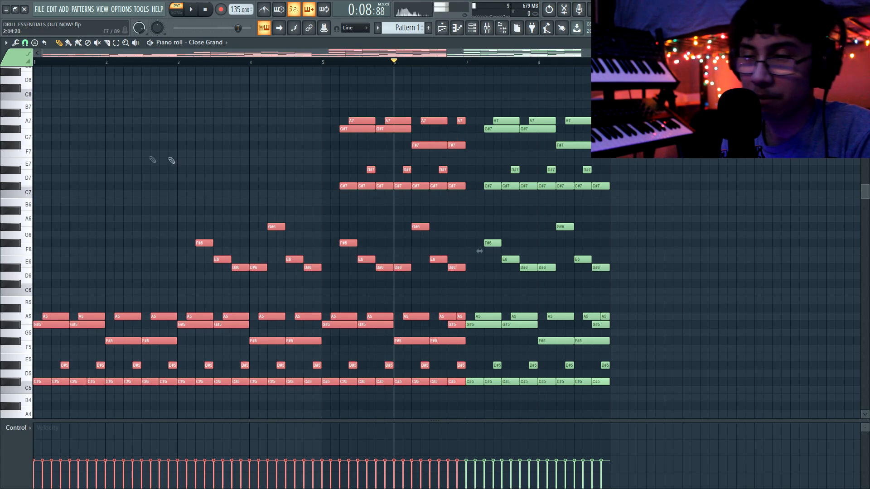
pyautogui.moveTo(468, 113); pyautogui.dragTo(613, 412)
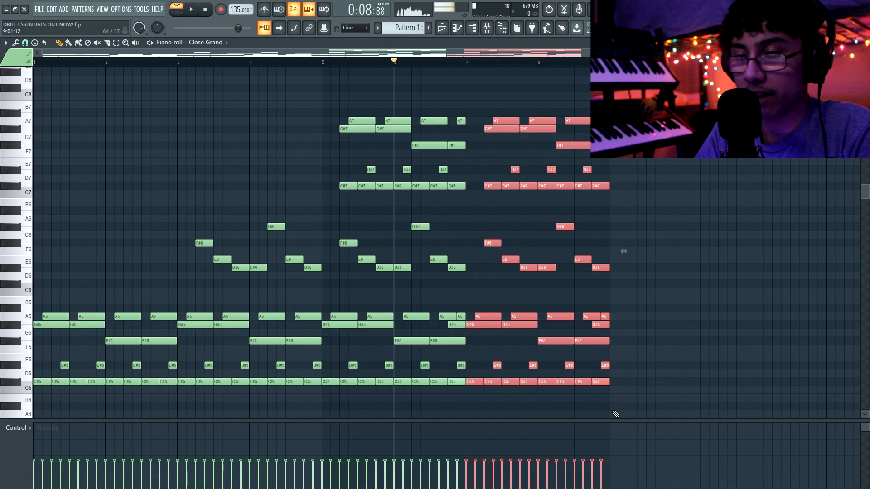
# Place Pattern 1 on the playlist's first track and divide it into two-bar clips, one per section of the melody
pyautogui.click(442, 28)
pyautogui.click(132, 85)
pyautogui.moveTo(193, 83)
pyautogui.mouseDown()
pyautogui.moveTo(236, 83)
pyautogui.moveTo(198, 90)
pyautogui.mouseUp()
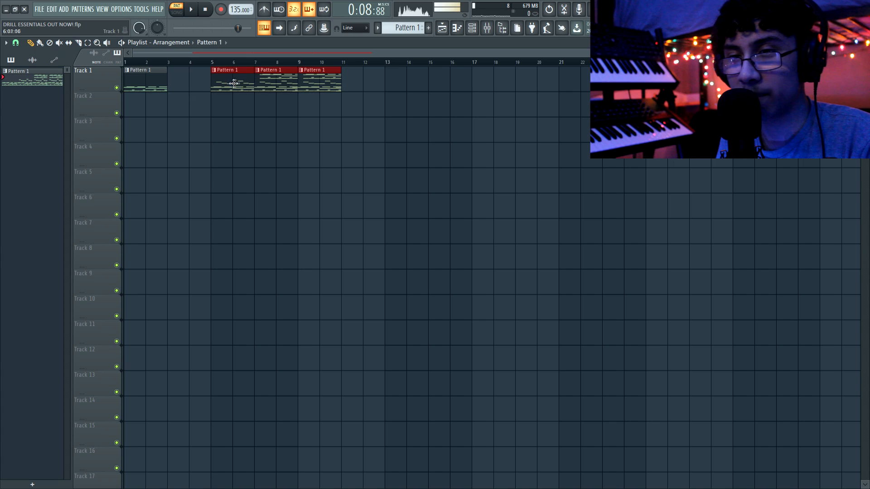
pyautogui.keyDown('ctrl'); pyautogui.click(238, 108); pyautogui.keyUp('ctrl')
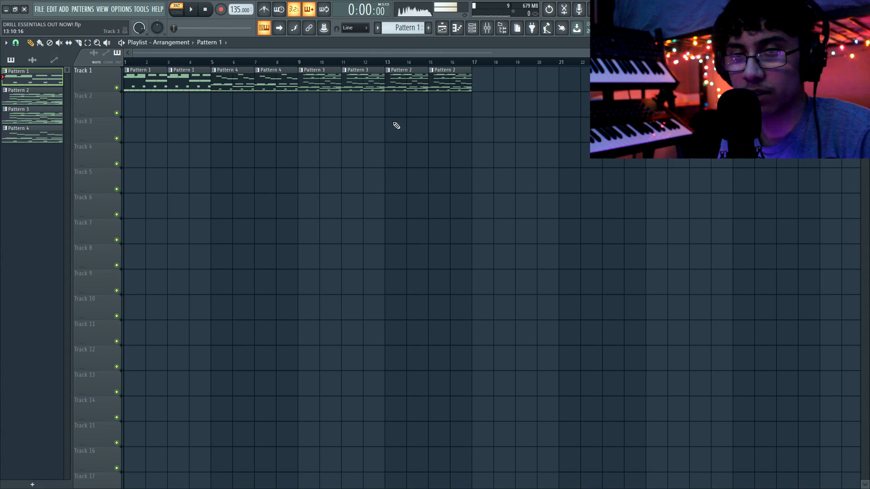
# Quick-render Patterns 1, 3 and 4 as audio clips
pyautogui.moveTo(477, 73); pyautogui.dragTo(146, 91)
pyautogui.keyDown('ctrl'); pyautogui.click(152, 128); pyautogui.keyUp('ctrl')
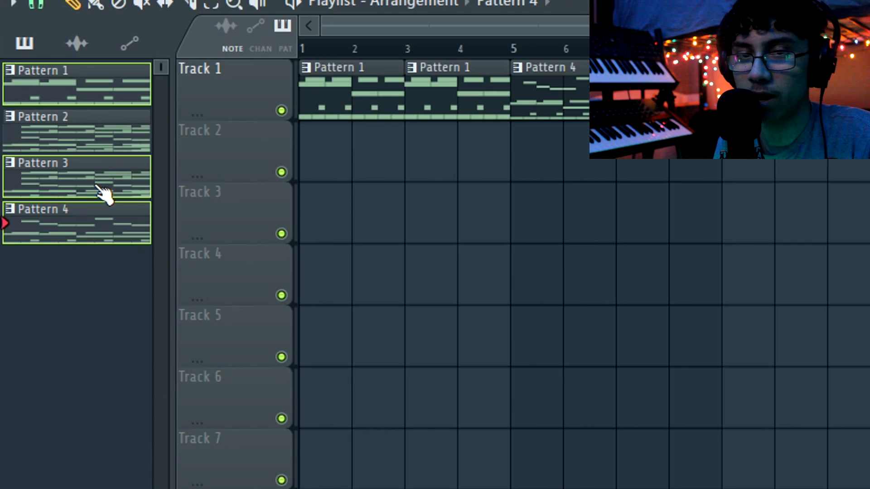
pyautogui.rightClick(40, 118)
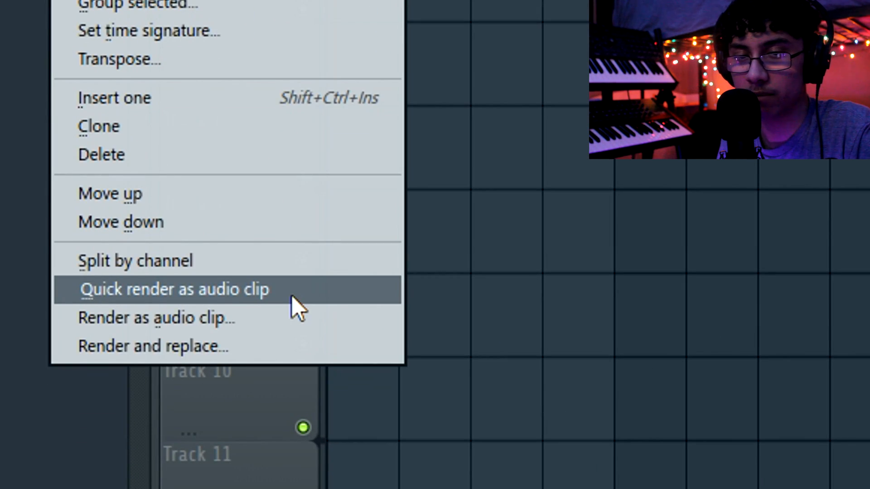
pyautogui.click(292, 295)
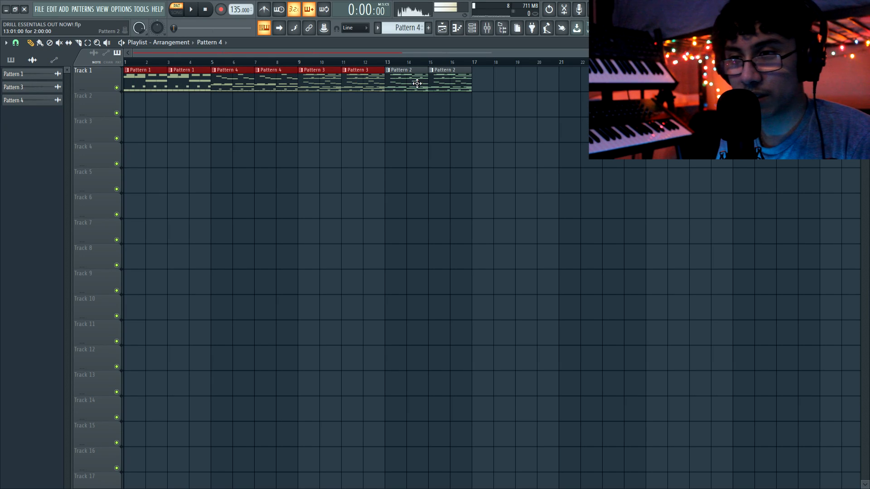
# Delete the Pattern 1, 4 and 3 clips from the playlist and select bars 13 through 16 for looped playback
pyautogui.press('Delete')
pyautogui.moveTo(387, 64); pyautogui.dragTo(465, 68)
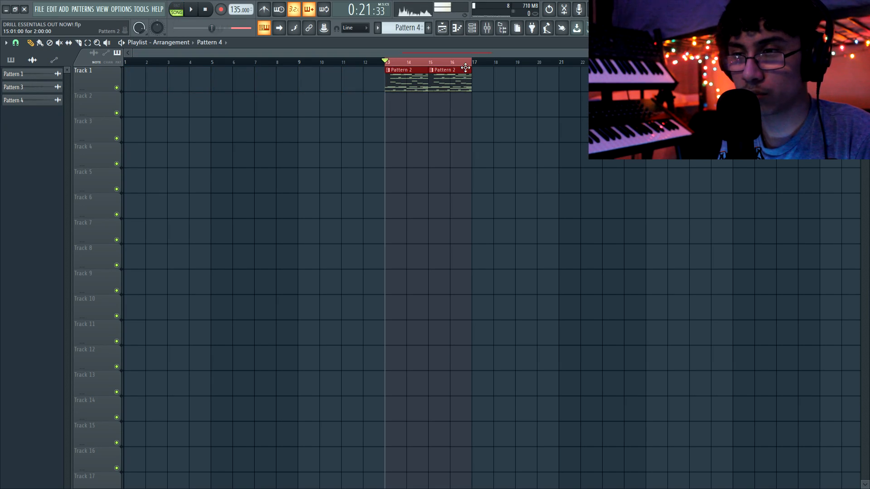
# Add an effect plugin in the second slot of the Close Grand mixer track and play the selected Pattern 2 section
pyautogui.press('F9')
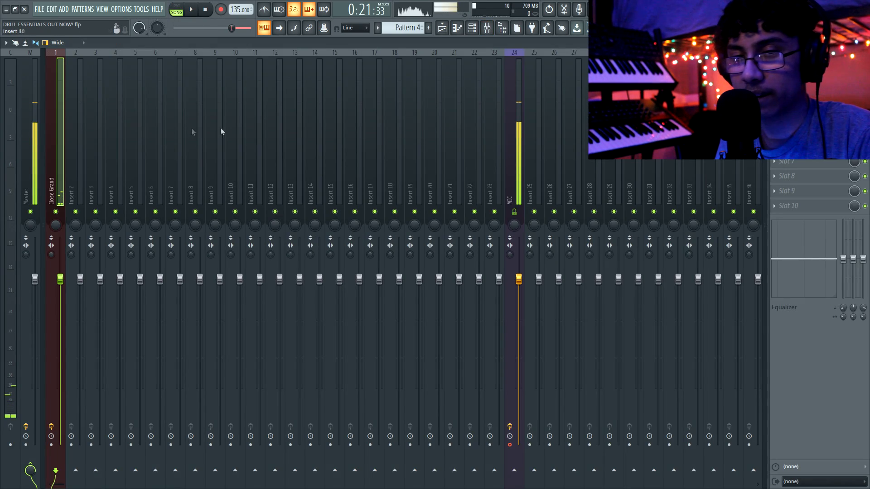
pyautogui.click(774, 87)
pyautogui.moveTo(786, 192)
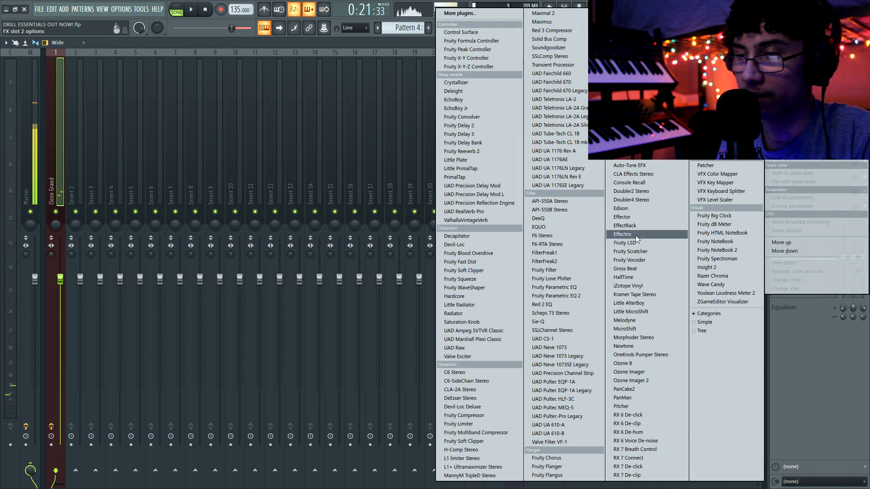
pyautogui.click(627, 226)
pyautogui.press('space')
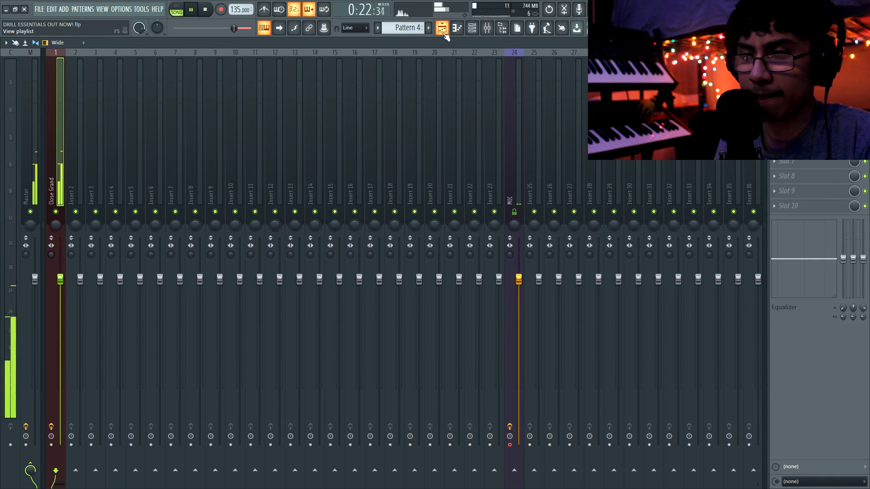
pyautogui.click(441, 28)
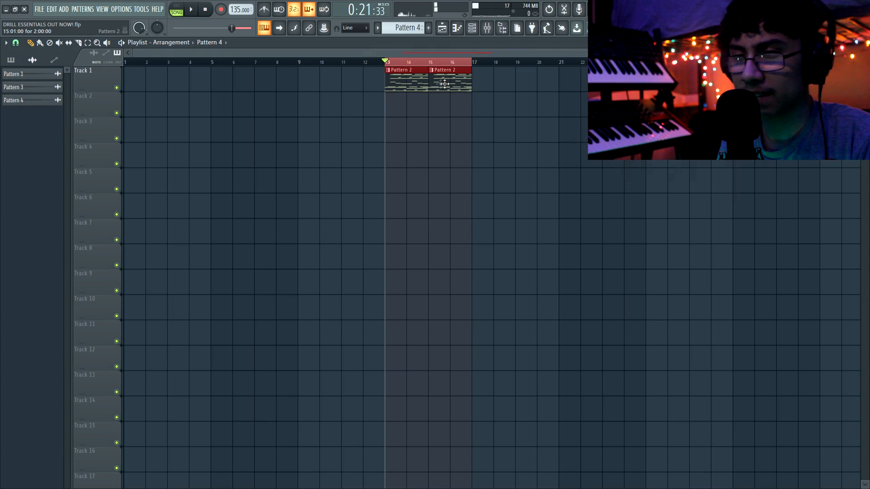
# Stop playback and transpose all notes of Pattern 2 up one octave
pyautogui.doubleClick(410, 72)
pyautogui.press('space')
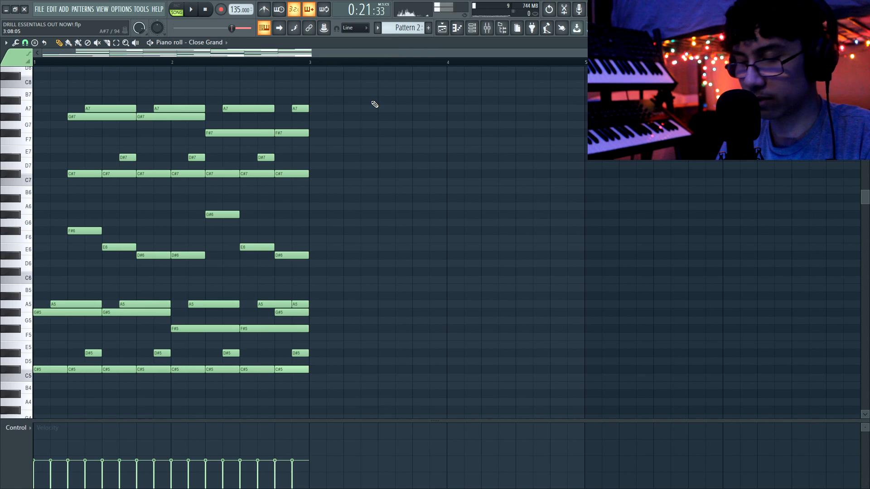
pyautogui.hotkey('ctrl', 'Up')
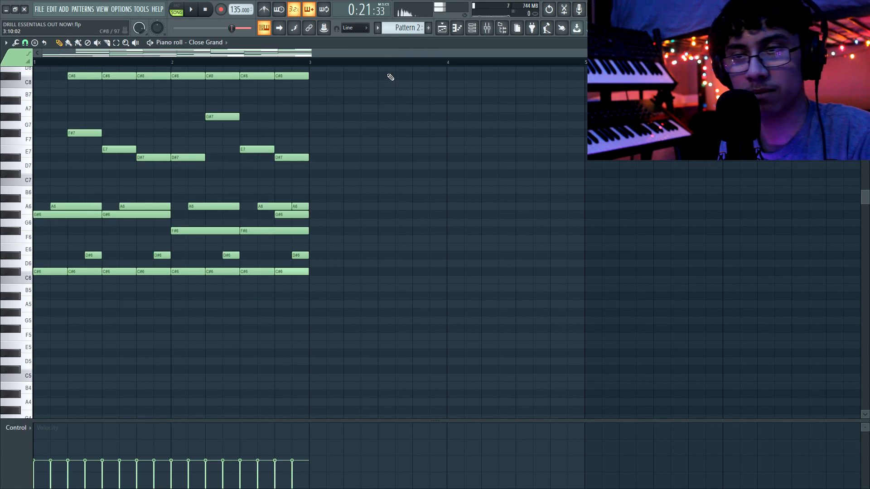
# Arrange the rendered audio clips of Patterns 1, 4, 3 and 2 on playlist tracks 1 through 4, all starting at bar 1
pyautogui.press('F5')
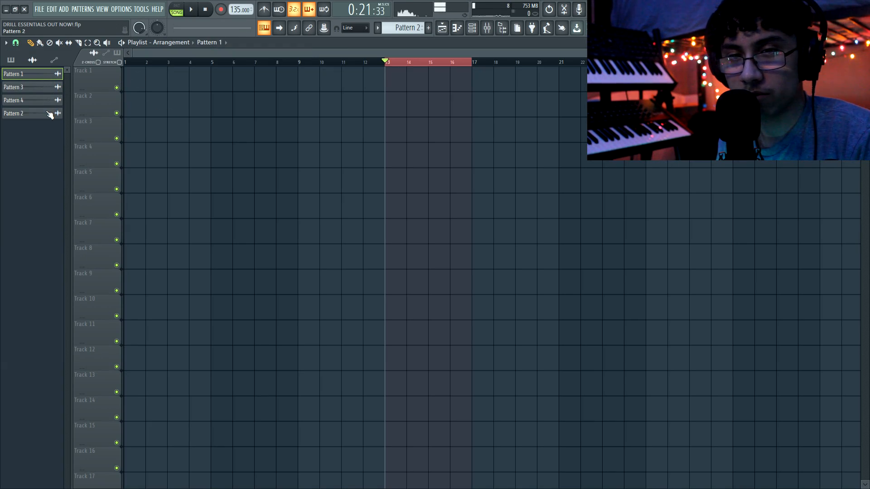
pyautogui.moveTo(111, 85); pyautogui.dragTo(123, 86)
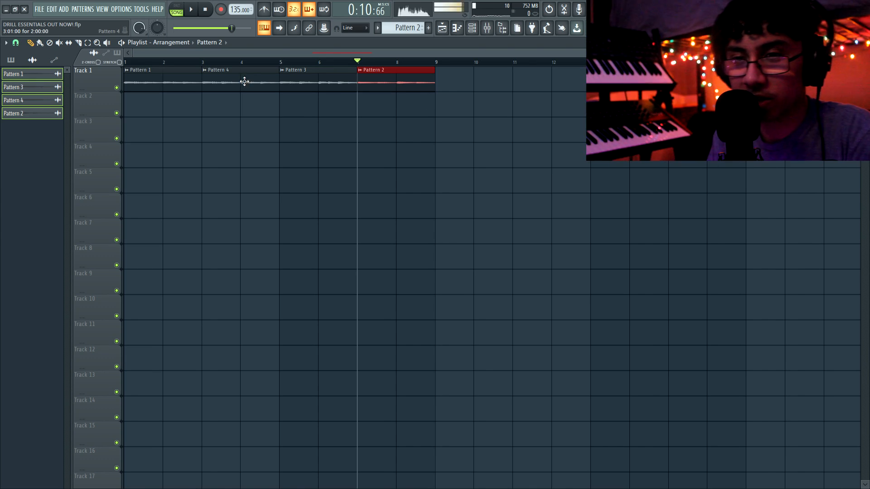
pyautogui.moveTo(242, 80); pyautogui.dragTo(161, 117)
pyautogui.moveTo(331, 82); pyautogui.dragTo(147, 140)
pyautogui.moveTo(365, 81); pyautogui.dragTo(128, 172)
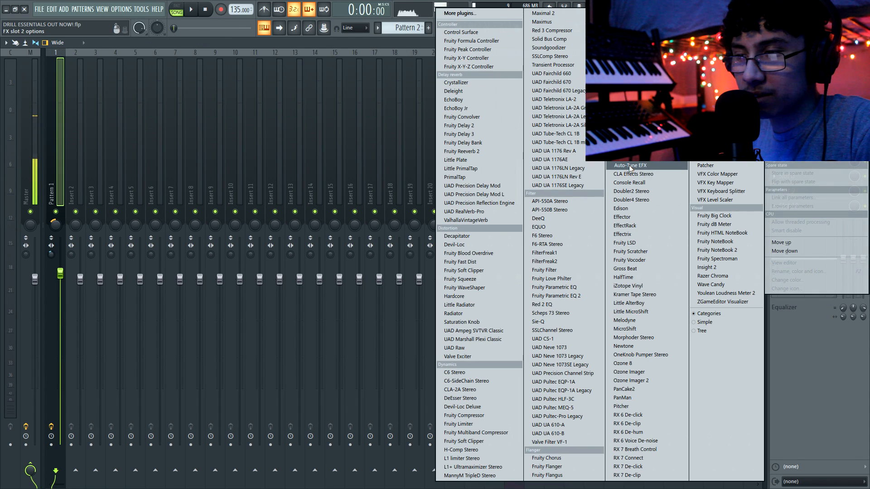
# Load Auto-Tune Access in C minor on the Pattern 1 mixer track and review the ValhallaVintageVerb settings of the MIC track
pyautogui.click(629, 165)
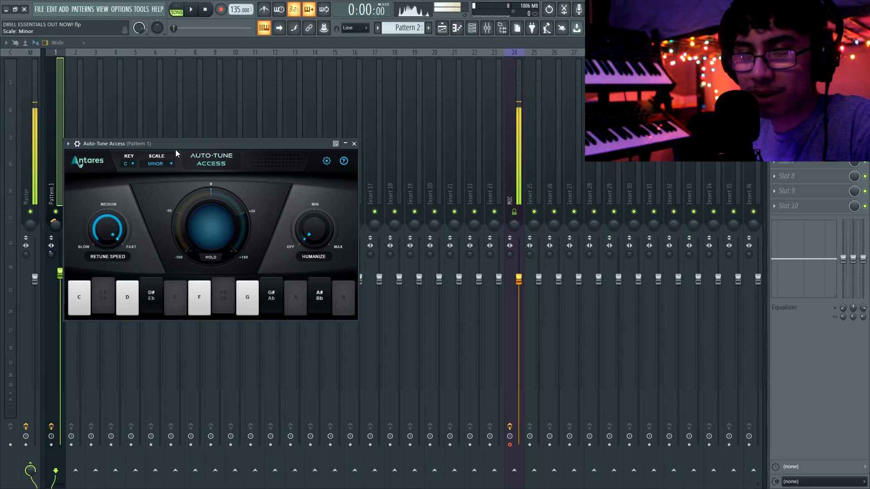
pyautogui.moveTo(176, 150); pyautogui.dragTo(316, 135)
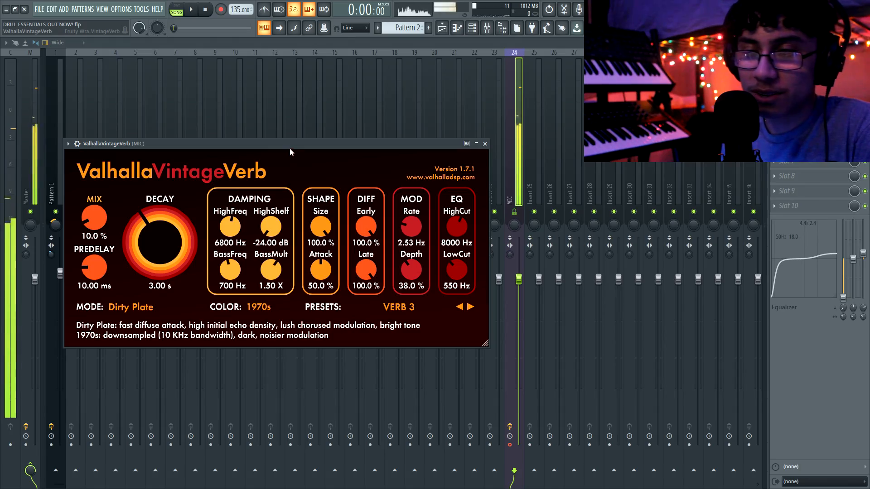
pyautogui.moveTo(290, 141); pyautogui.dragTo(352, 140)
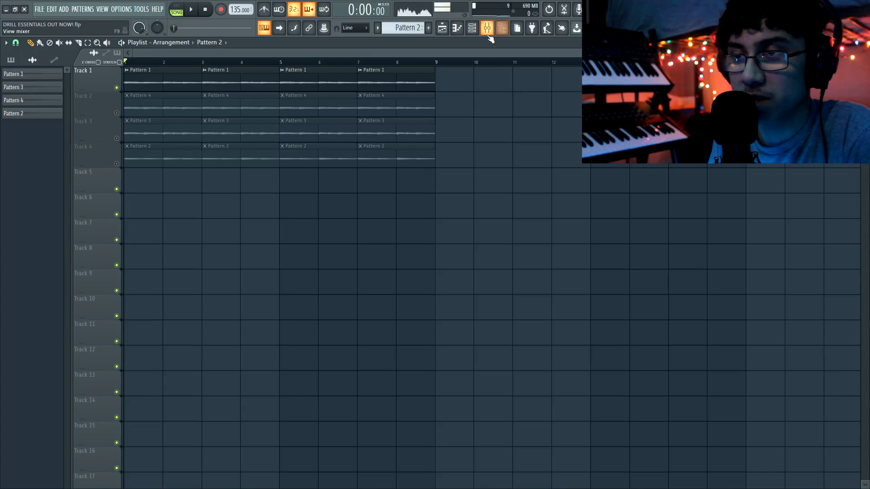
pyautogui.click(444, 28)
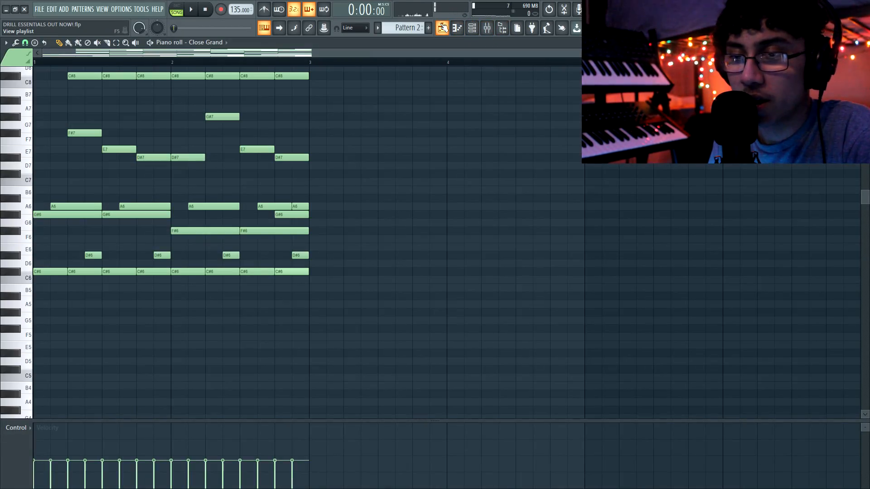
pyautogui.click(457, 28)
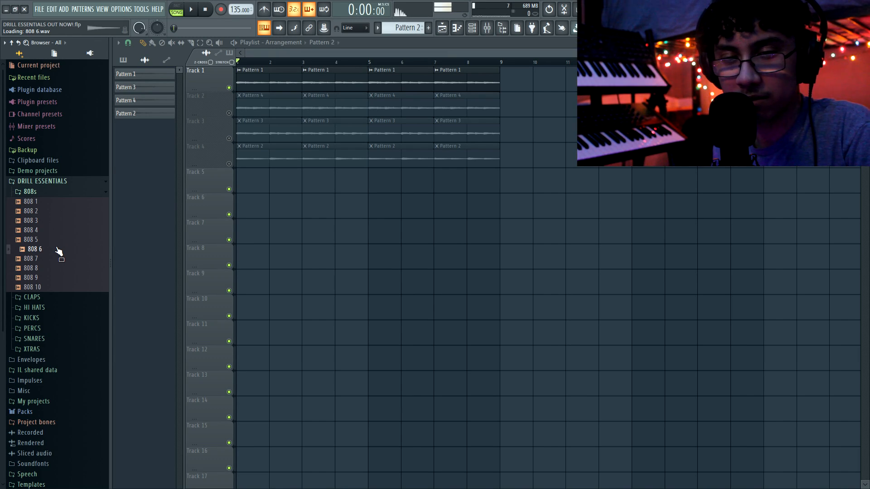
# Load the 808 6 sample in a new channel and set its volume envelope to full hold with zero attack, decay, sustain and release
pyautogui.rightClick(58, 252)
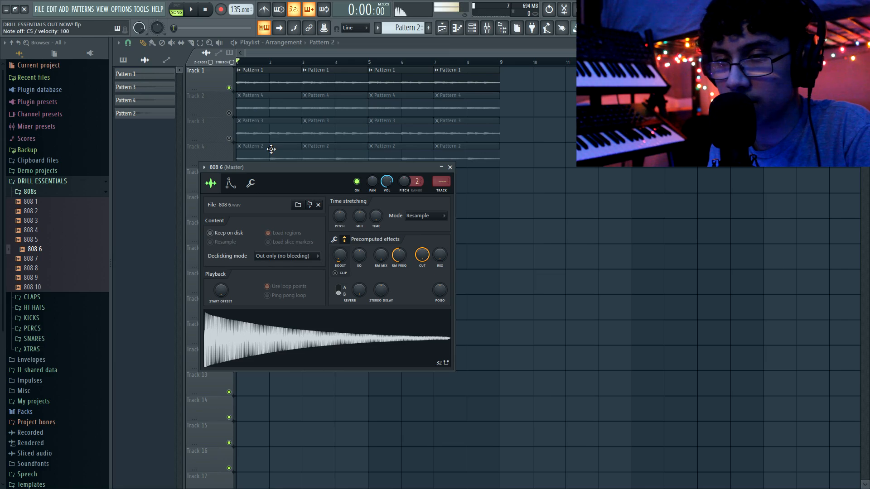
pyautogui.click(230, 184)
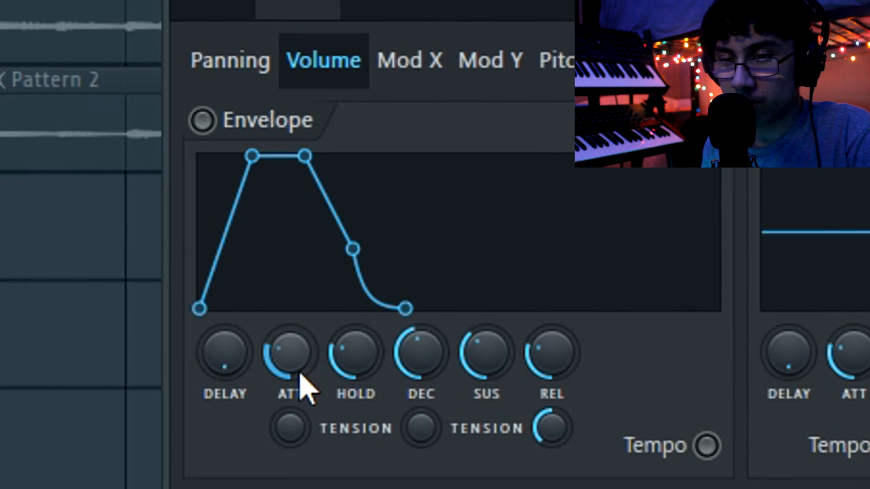
pyautogui.moveTo(310, 215); pyautogui.dragTo(309, 236)
pyautogui.moveTo(340, 356); pyautogui.dragTo(340, 299)
pyautogui.moveTo(410, 351); pyautogui.dragTo(410, 399)
pyautogui.moveTo(475, 347); pyautogui.dragTo(475, 390)
pyautogui.moveTo(550, 356); pyautogui.dragTo(550, 408)
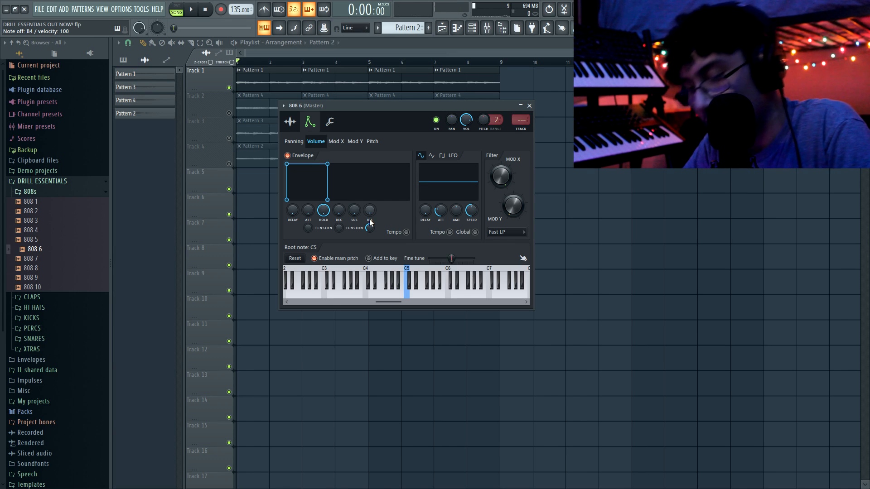
# Audition the 808 6 sample with test notes, including B4
pyautogui.press('m')
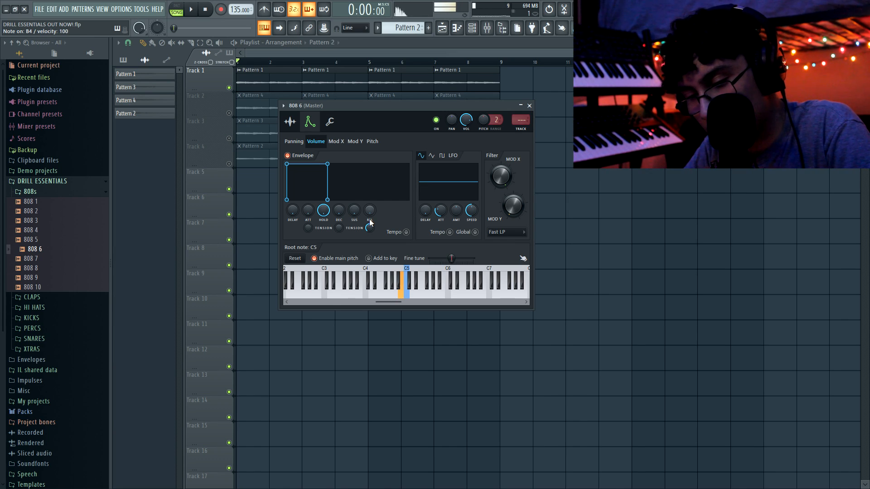
pyautogui.press('u')
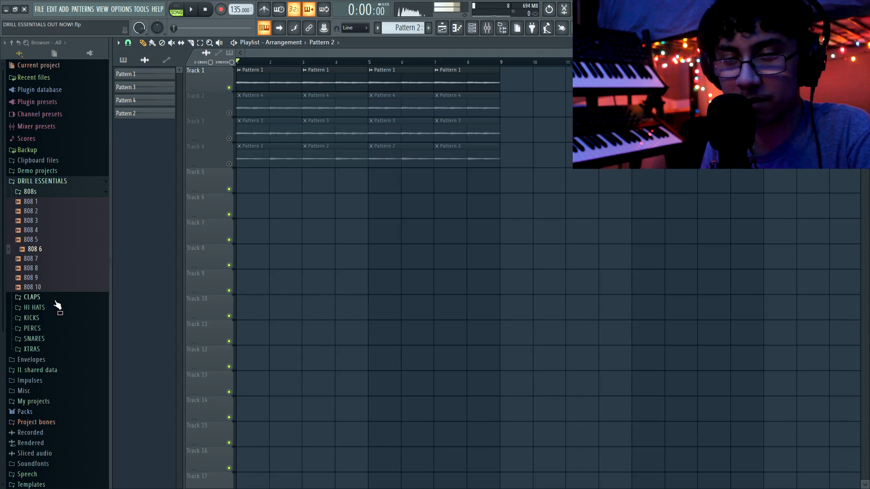
# Load HI HAT 1 from the DRILL ESSENTIALS hi-hats folder in a new channel
pyautogui.scroll(-1, 55, 301)
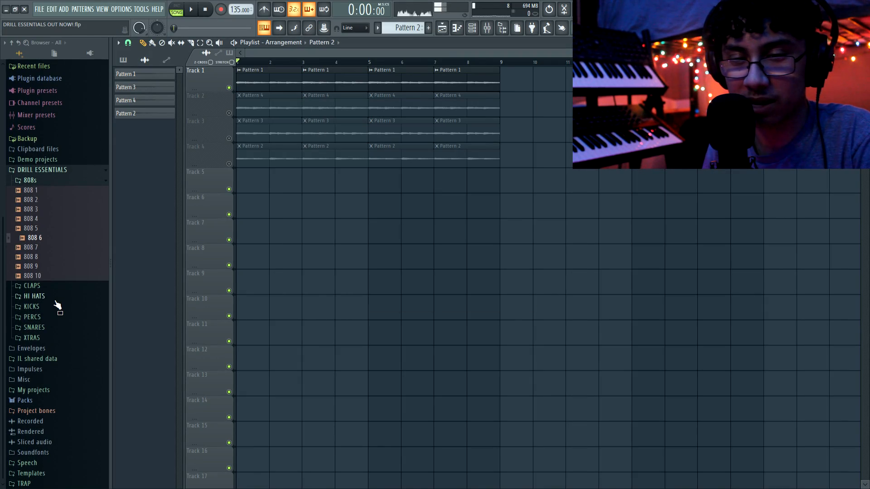
pyautogui.click(55, 301)
pyautogui.scroll(-8, 54, 294)
pyautogui.rightClick(50, 212)
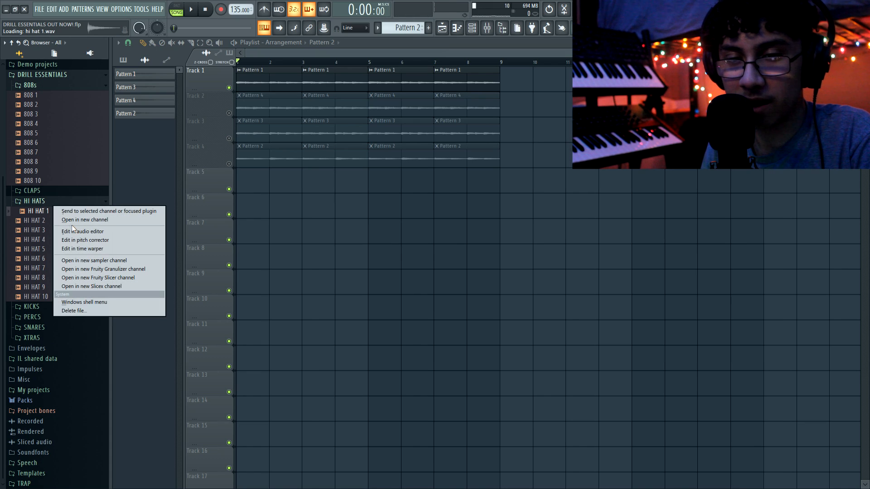
pyautogui.click(72, 221)
# Load KICK 4 from the kicks folder in a new channel and close its settings window
pyautogui.rightClick(54, 306)
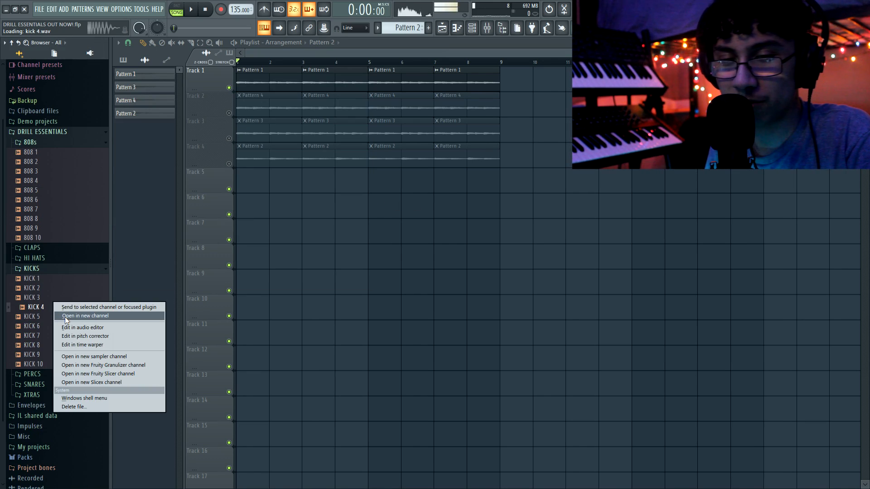
pyautogui.click(67, 316)
pyautogui.click(379, 97)
# Load SNARE 1 and SNARE 2 from the snares folder in new channels
pyautogui.click(34, 384)
pyautogui.scroll(-4, 53, 332)
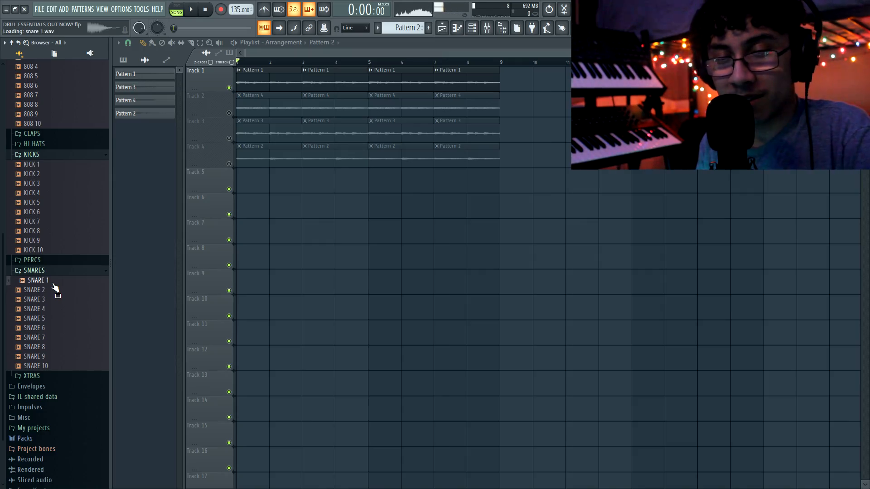
pyautogui.rightClick(54, 284)
pyautogui.click(57, 289)
pyautogui.click(45, 290)
pyautogui.rightClick(54, 287)
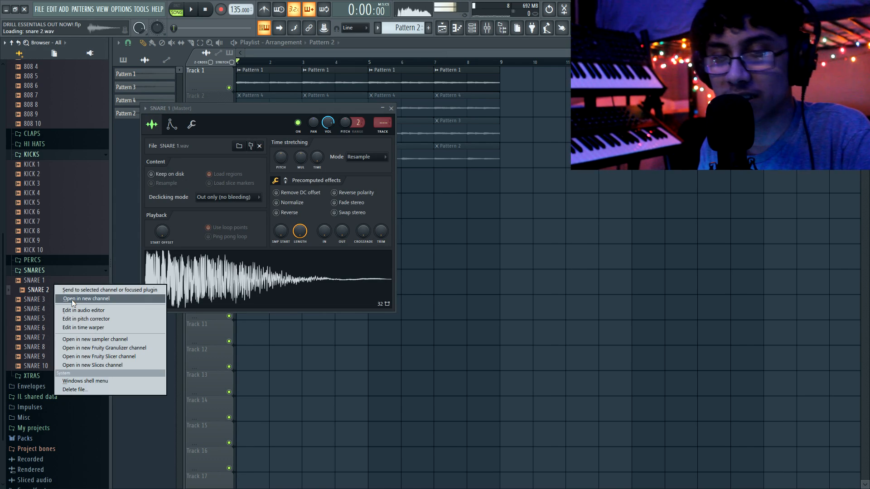
pyautogui.click(72, 300)
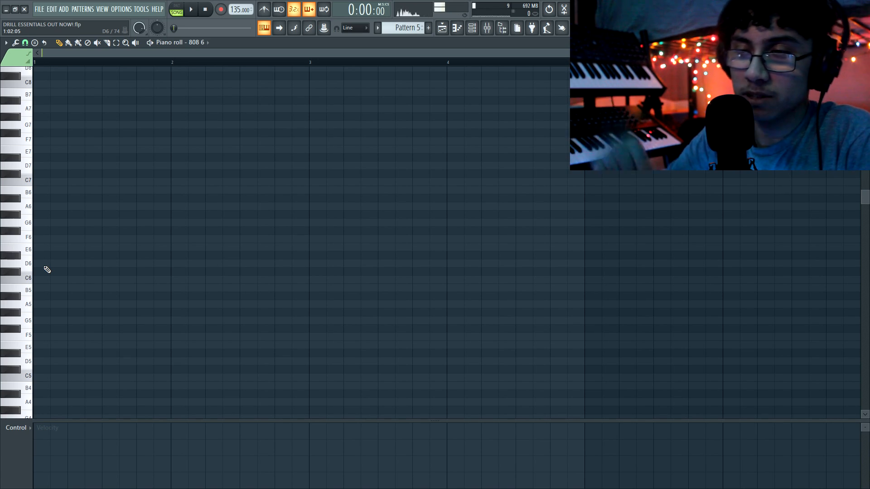
# Draw a C#6 note for the 808 6 at the start of Pattern 5, shorten it to three beats and start playback
pyautogui.click(47, 271)
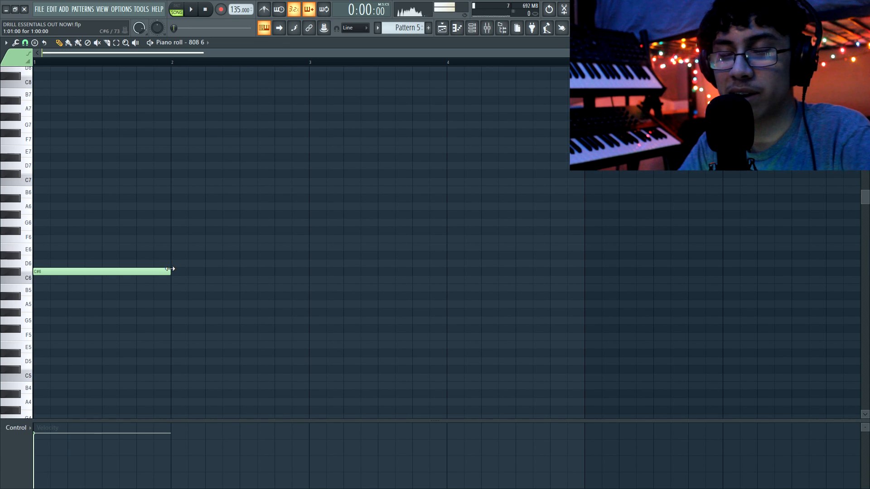
pyautogui.moveTo(170, 269); pyautogui.dragTo(136, 270)
pyautogui.press('space')
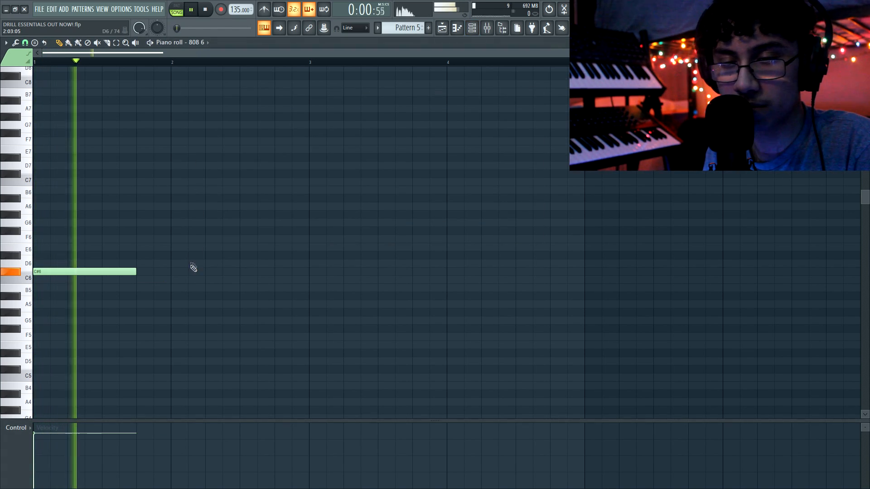
# Add a second C#6 note on the third beat of bar 2, stop playback and shorten the note to one beat
pyautogui.click(245, 272)
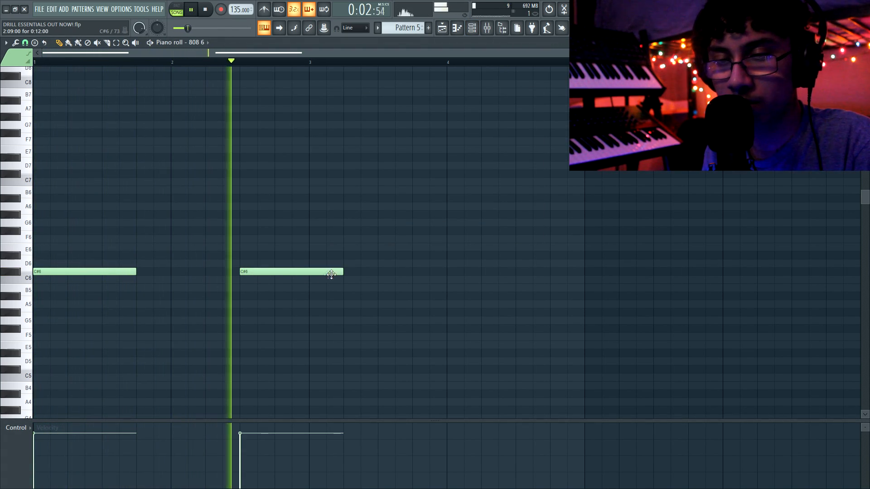
pyautogui.press('space')
pyautogui.moveTo(342, 273); pyautogui.dragTo(282, 273)
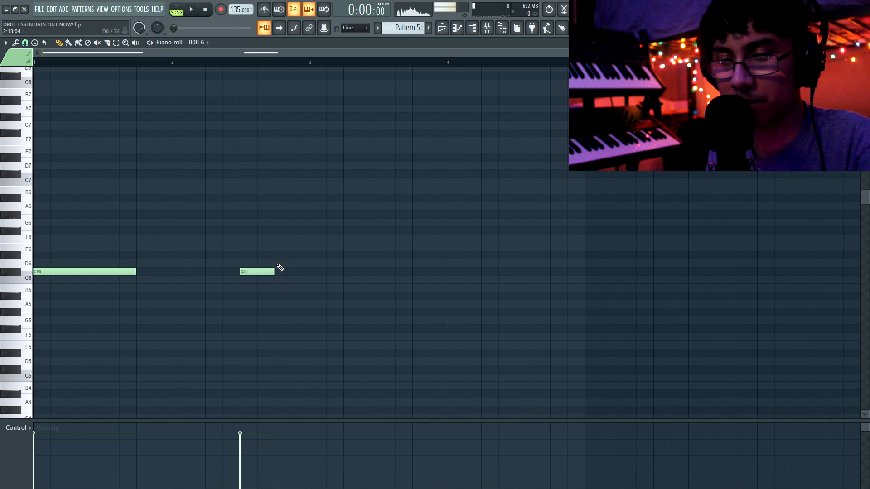
# Add a 2.5-beat C#6 note at the start of bar 3 and a one-beat C#6 on its fourth beat
pyautogui.click(312, 272)
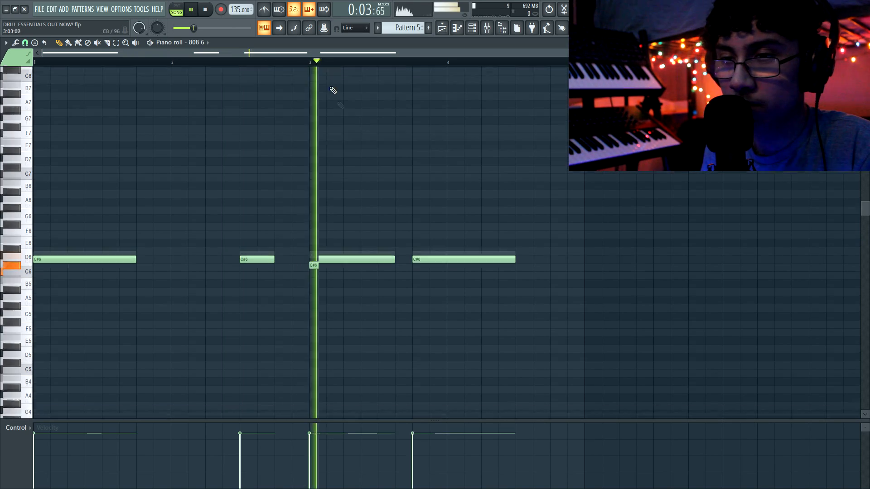
pyautogui.scroll(-2, 392, 171)
pyautogui.moveTo(512, 247); pyautogui.dragTo(446, 247)
pyautogui.press('space')
# Add a one-beat A6 note at the start of bar 4 and play the pattern
pyautogui.click(449, 172)
pyautogui.moveTo(449, 172)
pyautogui.mouseDown()
pyautogui.moveTo(450, 189)
pyautogui.moveTo(449, 181)
pyautogui.mouseUp()
pyautogui.press('space')
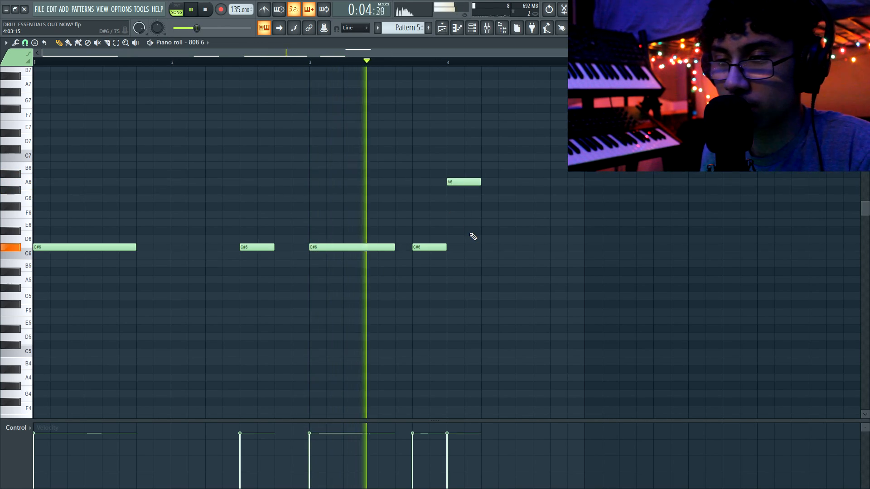
# Transpose all 808 notes up one octave and add a one-beat C#7 note at the start of bar 4
pyautogui.hotkey('ctrl', 'Up')
pyautogui.scroll(3, 491, 217)
pyautogui.press('space')
pyautogui.click(452, 222)
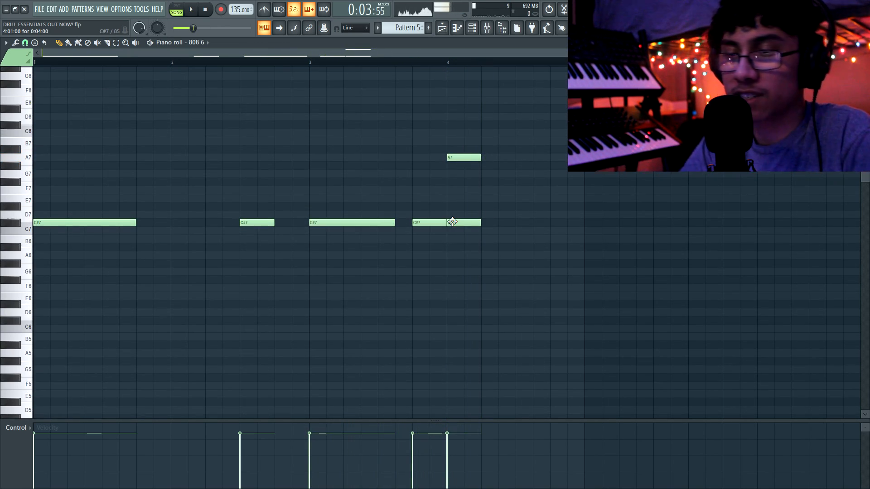
# Turn the A7 note at the start of bar 4 into a slide note through its note properties
pyautogui.doubleClick(460, 157)
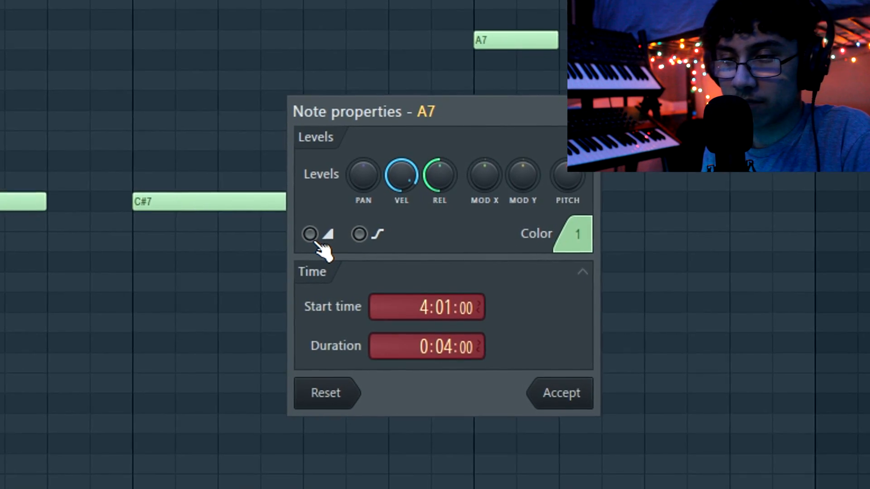
pyautogui.click(311, 234)
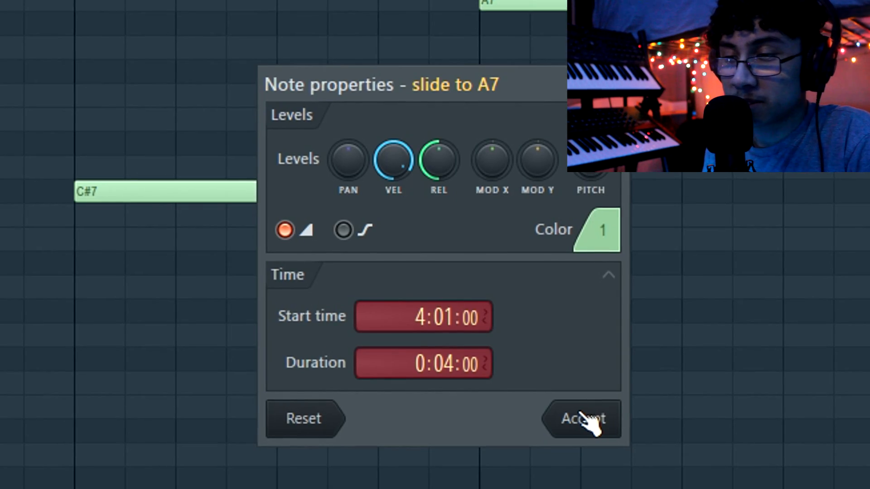
pyautogui.click(585, 419)
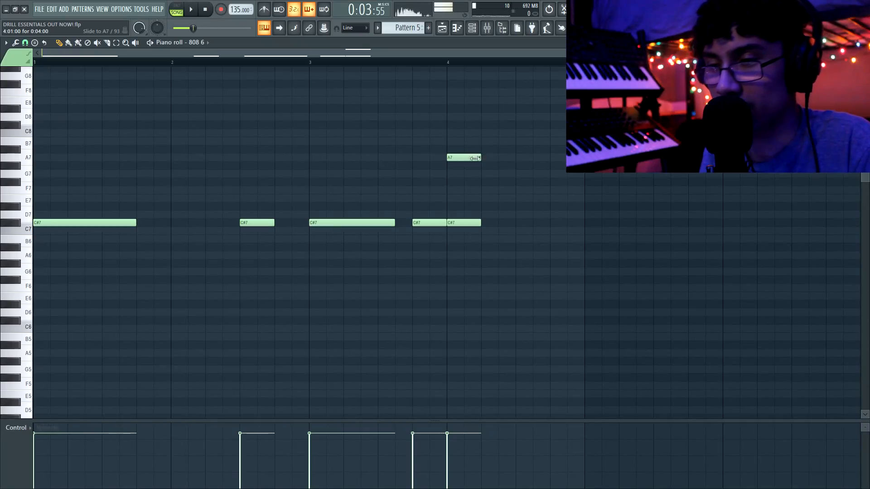
# Shorten the A7 slide to half a beat and fill the remaining beats of bar 4 with G#7, C#7 and C#8 notes
pyautogui.press('space')
pyautogui.press('space')
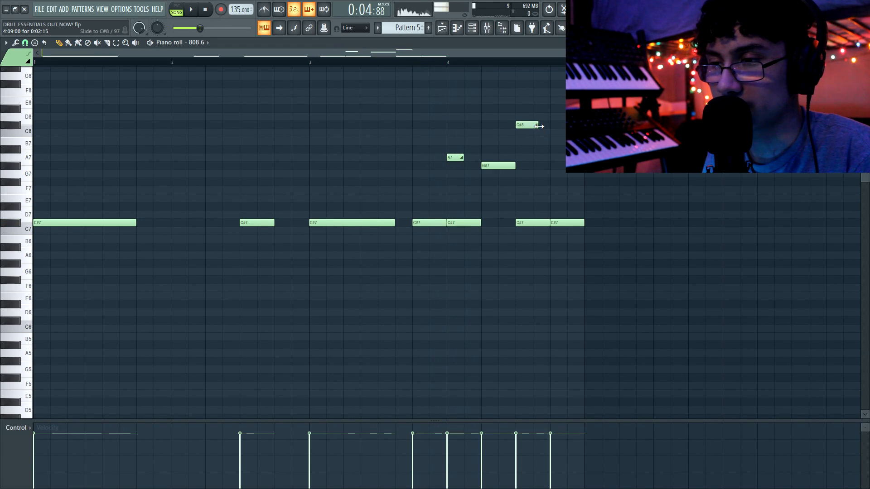
pyautogui.moveTo(538, 126); pyautogui.dragTo(542, 128)
# Lower the 808 notes two octaves to C#5 and shorten the last note of bar 4 to half a beat
pyautogui.press('space')
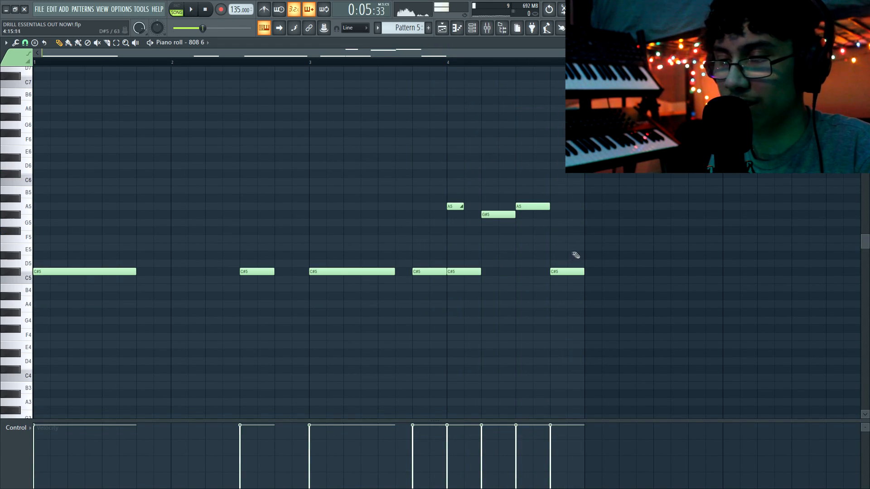
pyautogui.press('space')
pyautogui.moveTo(583, 272); pyautogui.dragTo(568, 272)
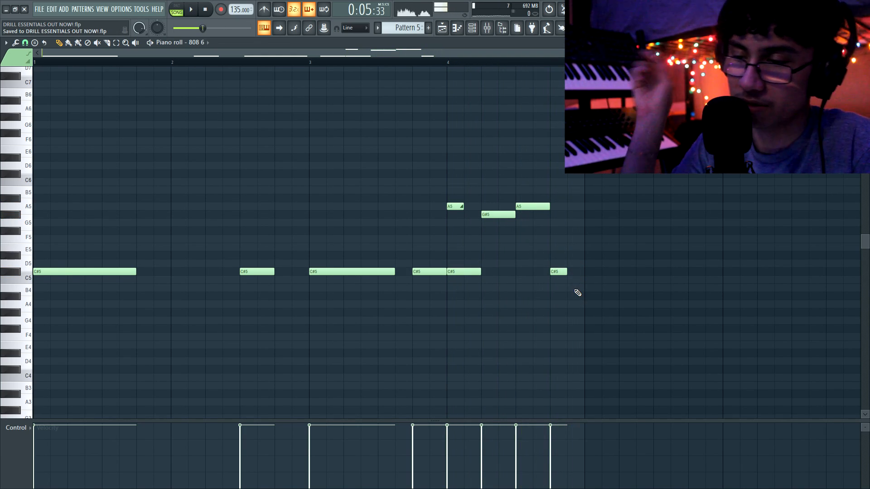
# Copy the Pattern 5 clip to bar 5 on Track 5 and make the copy a unique pattern
pyautogui.keyDown('shift'); pyautogui.moveTo(206, 179); pyautogui.dragTo(358, 178); pyautogui.keyUp('shift')
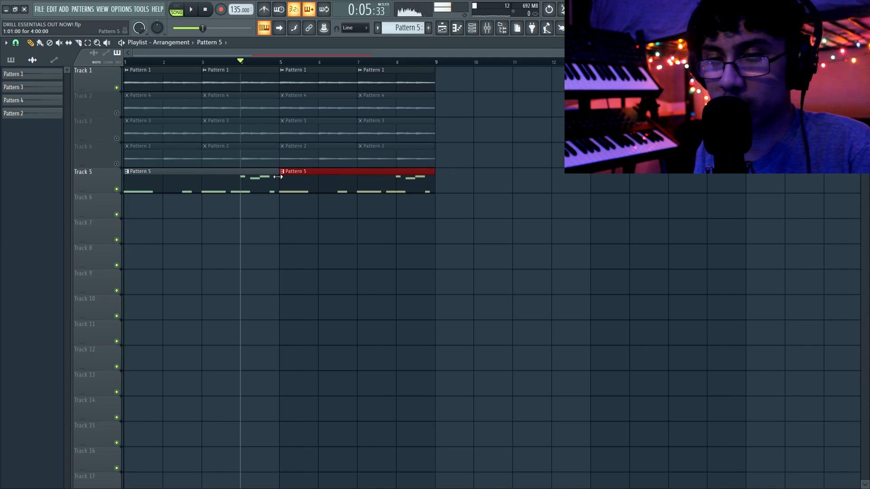
pyautogui.rightClick(278, 177)
pyautogui.click(306, 234)
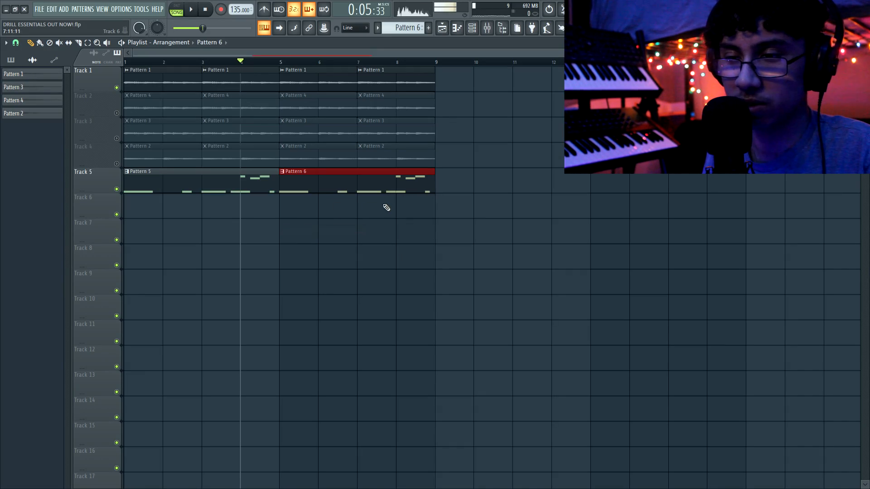
pyautogui.keyDown('ctrl'); pyautogui.moveTo(453, 191); pyautogui.dragTo(318, 191); pyautogui.keyUp('ctrl')
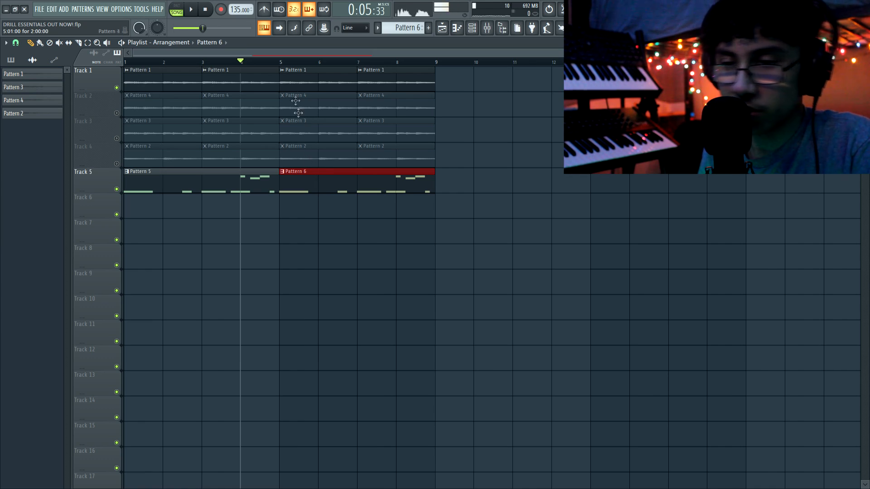
# Fill bar 2 of Pattern 6 with extra C#5 notes from beat 2 onward and slide notes to A5 and C#6
pyautogui.press('F7')
pyautogui.press('space')
pyautogui.click(258, 272)
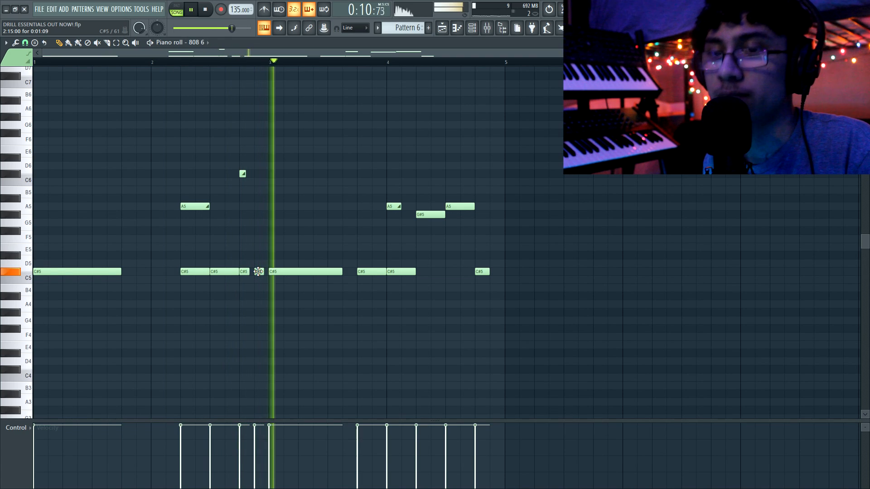
pyautogui.press('space')
pyautogui.scroll(4, 245, 272)
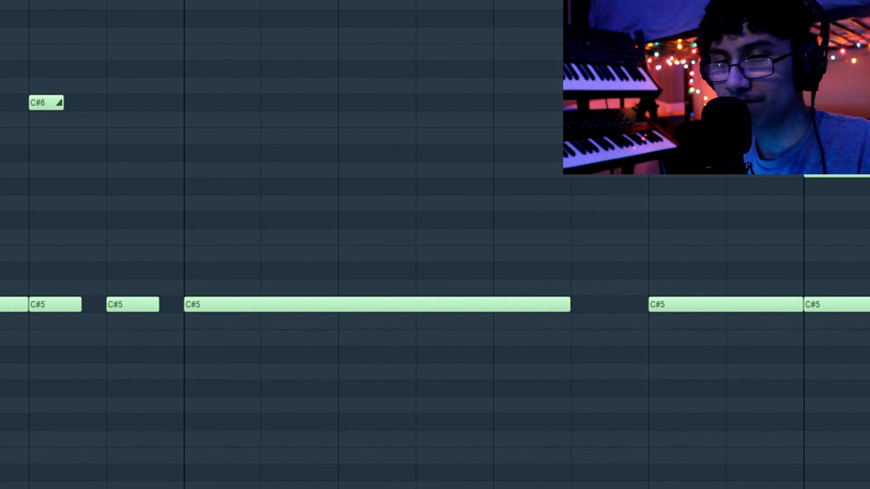
pyautogui.press('space')
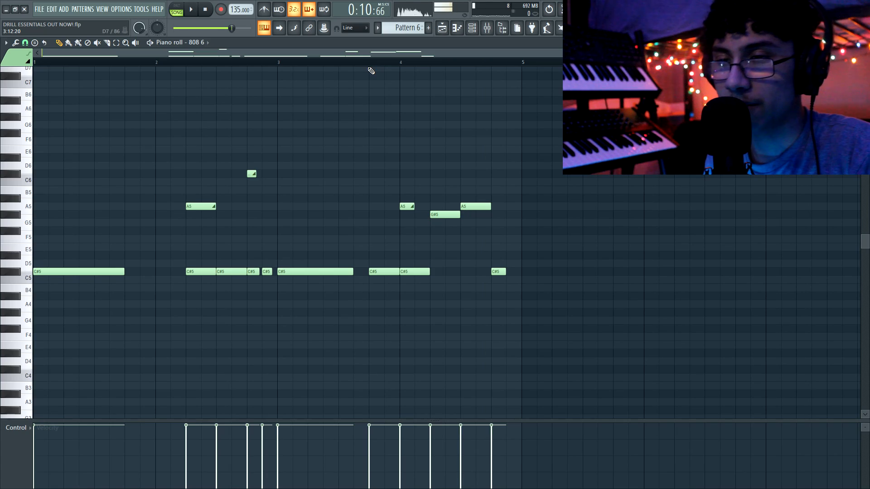
# Move the slide note at the start of bar 4 up one octave to A6
pyautogui.click(371, 69)
pyautogui.rightClick(372, 70)
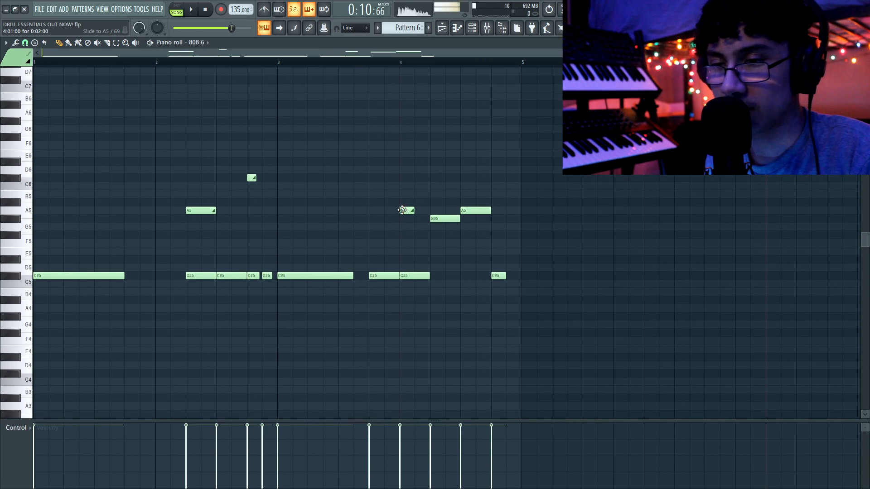
pyautogui.moveTo(403, 210); pyautogui.dragTo(398, 111)
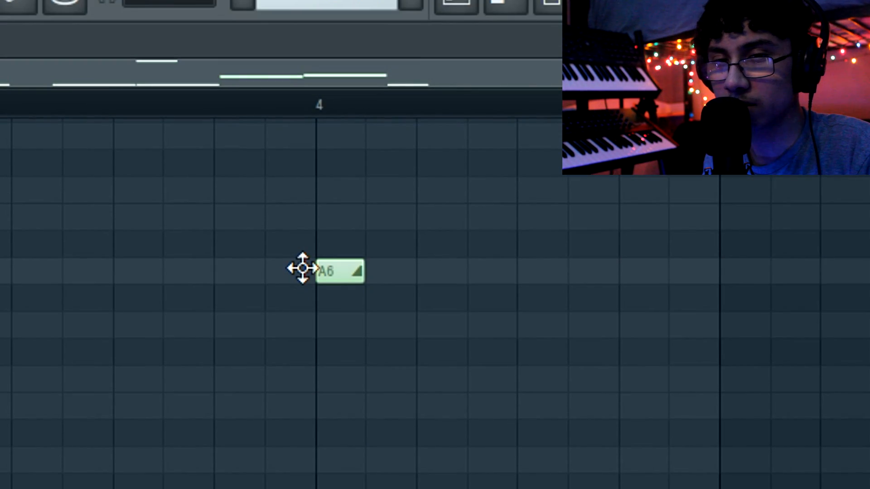
pyautogui.moveTo(302, 268); pyautogui.dragTo(303, 305)
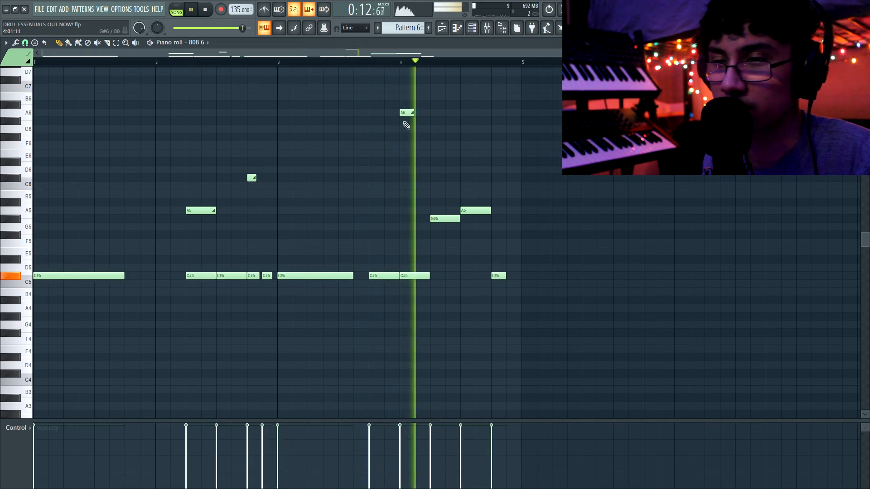
# Add short G#6 and C#7 slide notes at half-beat intervals after the A6 slide in bar 4
pyautogui.click(417, 121)
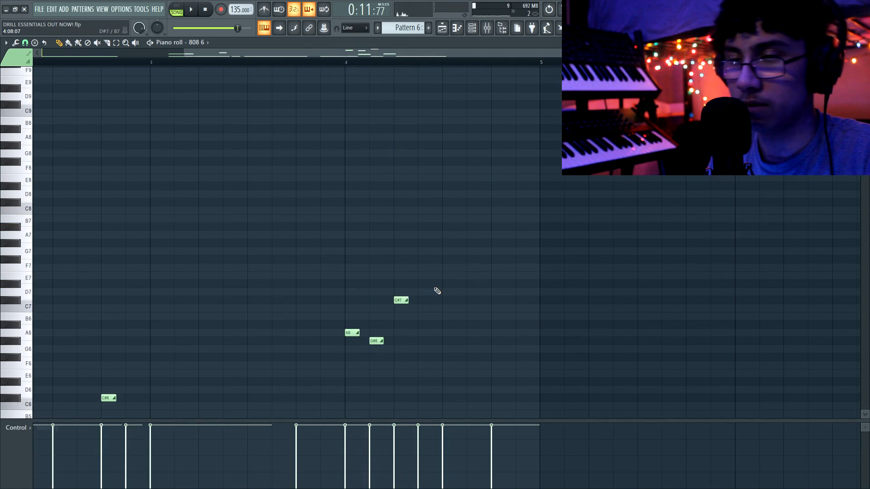
pyautogui.press('space')
pyautogui.scroll(-4, 436, 288)
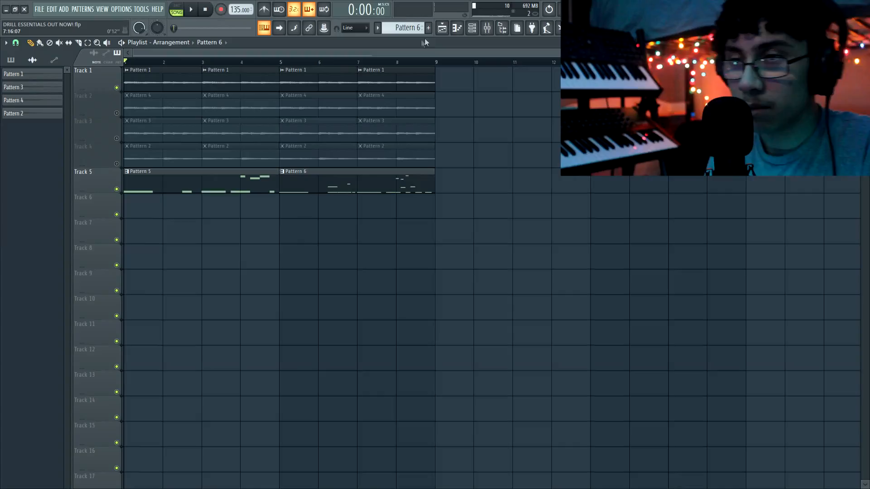
# Create Pattern 7 at the start of Track 6 and try SNARE 2 hits on steps 9 and 25
pyautogui.click(428, 28)
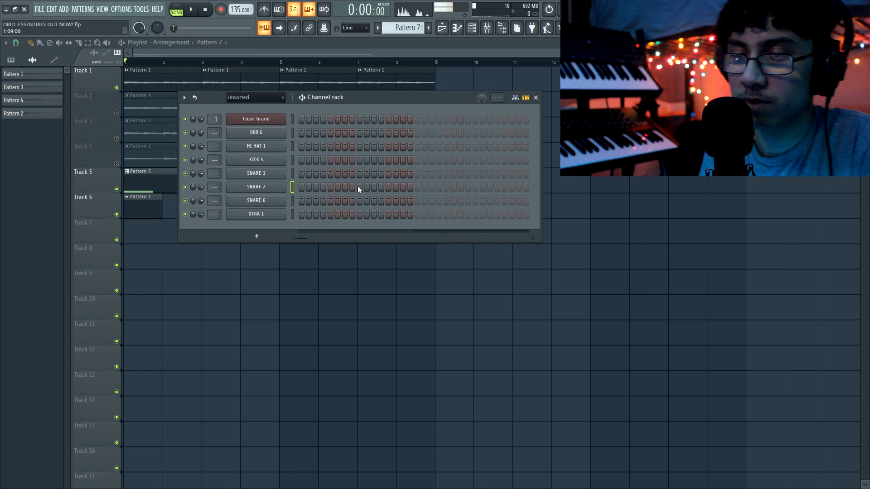
pyautogui.click(476, 189)
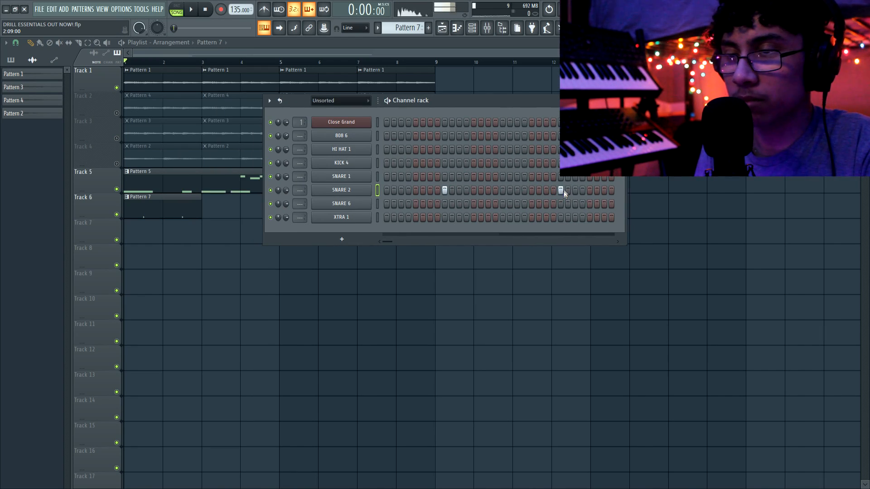
pyautogui.rightClick(560, 190)
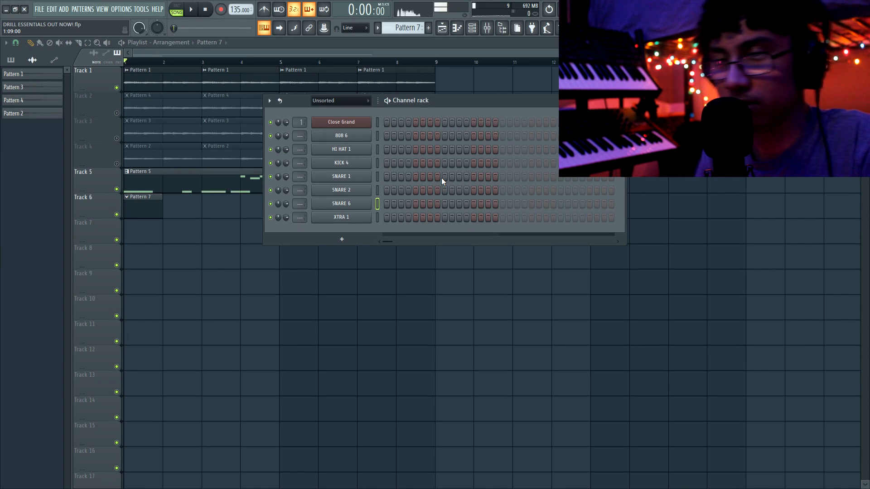
# Place SNARE 1 hits on steps 9 and 29 of Pattern 7 and move the SNARE 1 channel up two places
pyautogui.click(441, 177)
pyautogui.click(589, 179)
pyautogui.press('space')
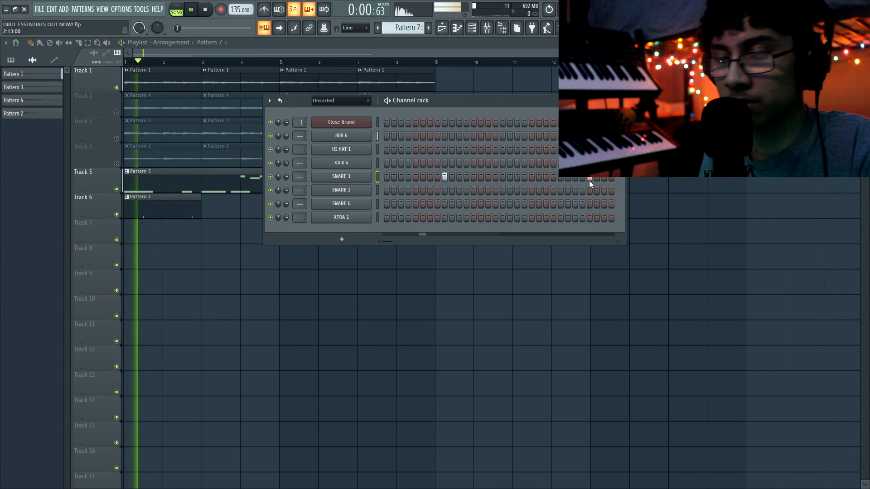
pyautogui.hotkey('alt', 'Up')
pyautogui.hotkey('alt', 'Up')
pyautogui.press('space')
# Create Pattern 8 at bar 3 of Track 6, add SNARE 1 hits on steps 9, 27 and 29, and play from bar 3
pyautogui.click(428, 28)
pyautogui.click(221, 211)
pyautogui.click(211, 62)
pyautogui.click(472, 28)
pyautogui.click(445, 149)
pyautogui.press('space')
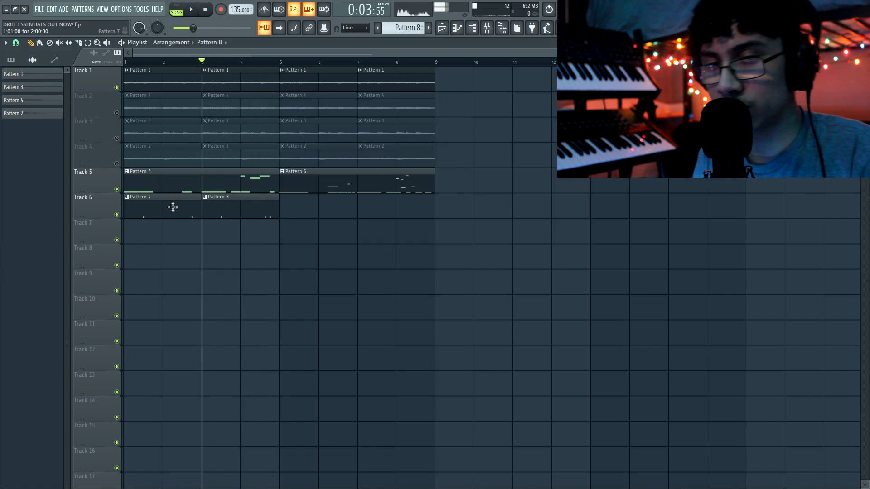
# Copy the Pattern 7 clip to bar 5 on Track 6 and place a new Pattern 9 at bar 7
pyautogui.moveTo(174, 207); pyautogui.dragTo(316, 205)
pyautogui.click(428, 28)
pyautogui.press('Return')
pyautogui.click(371, 207)
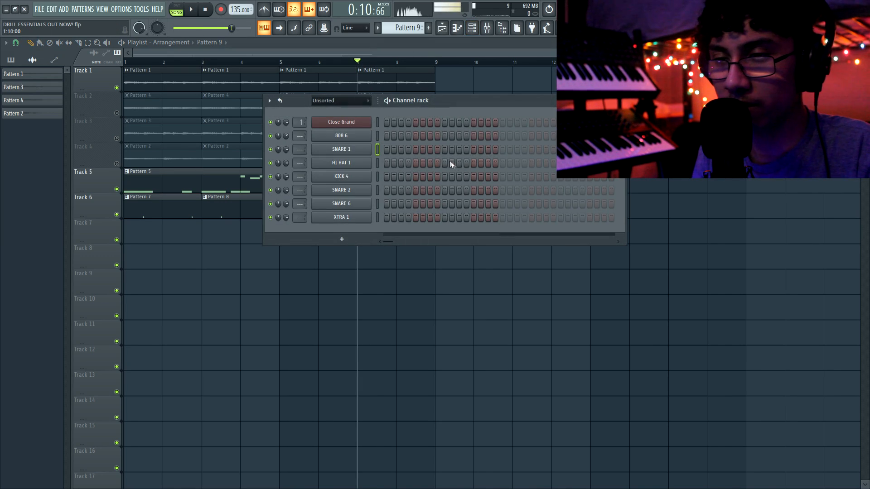
# Place SNARE 1 hits on steps 9, 25 and 29 of Pattern 9 and play the arrangement from bar 7
pyautogui.click(445, 150)
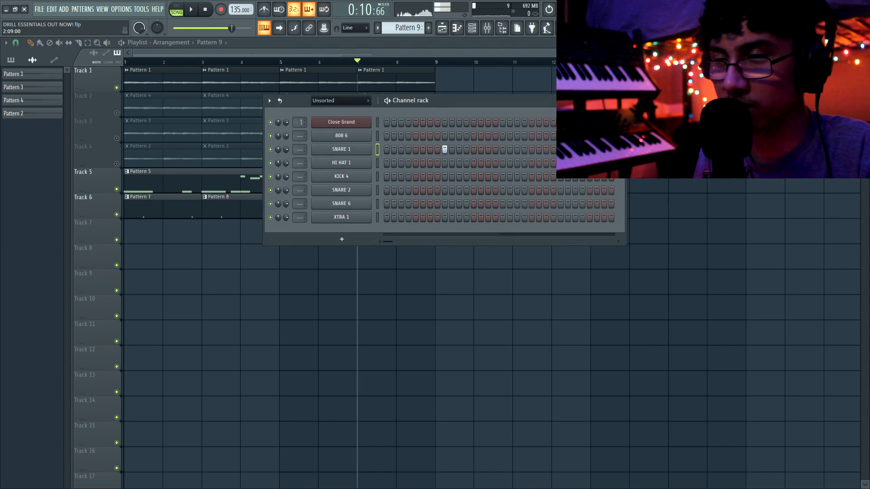
pyautogui.press('space')
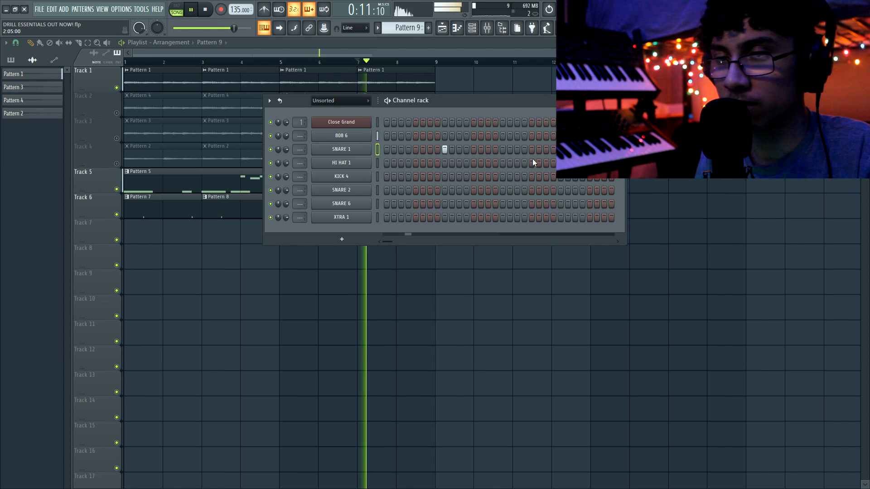
pyautogui.press('space')
pyautogui.press('F6')
pyautogui.scroll(5, 407, 171)
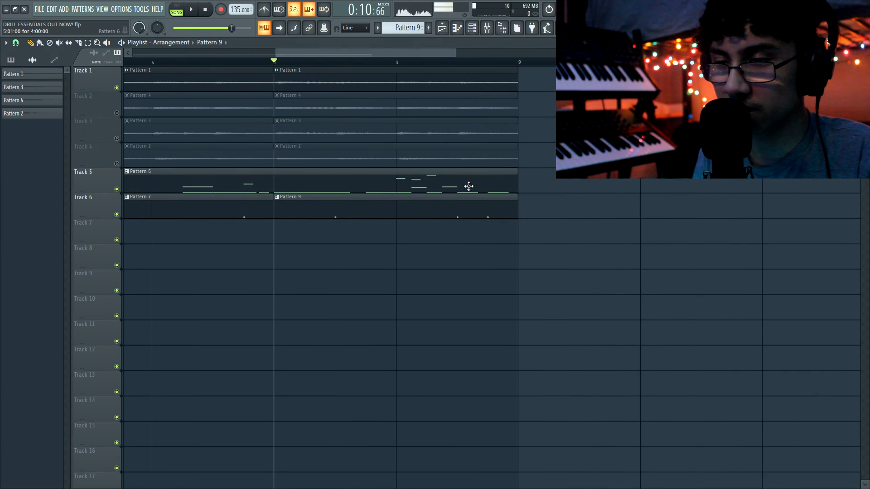
pyautogui.press('space')
pyautogui.scroll(-4, 448, 227)
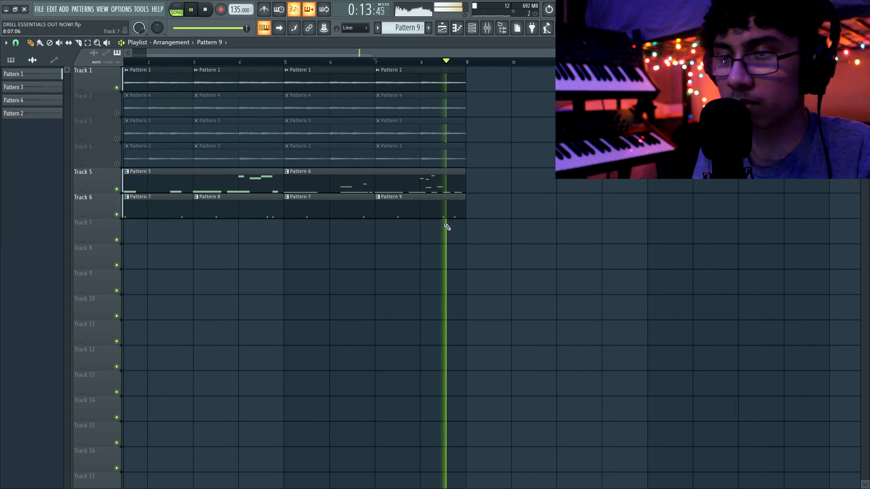
pyautogui.scroll(-3, 447, 228)
pyautogui.press('space')
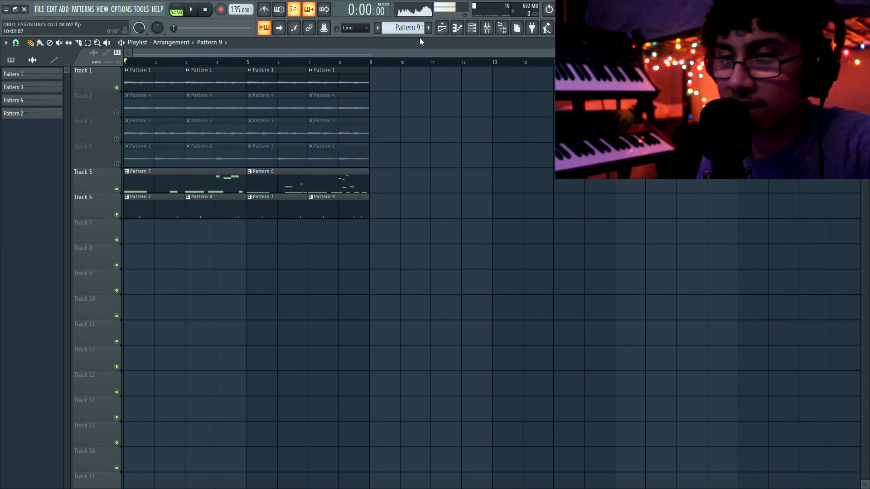
# Create Pattern 10 at the start of Track 7, add SNARE 2 hits on steps 1, 4 and 7, and play it
pyautogui.click(429, 30)
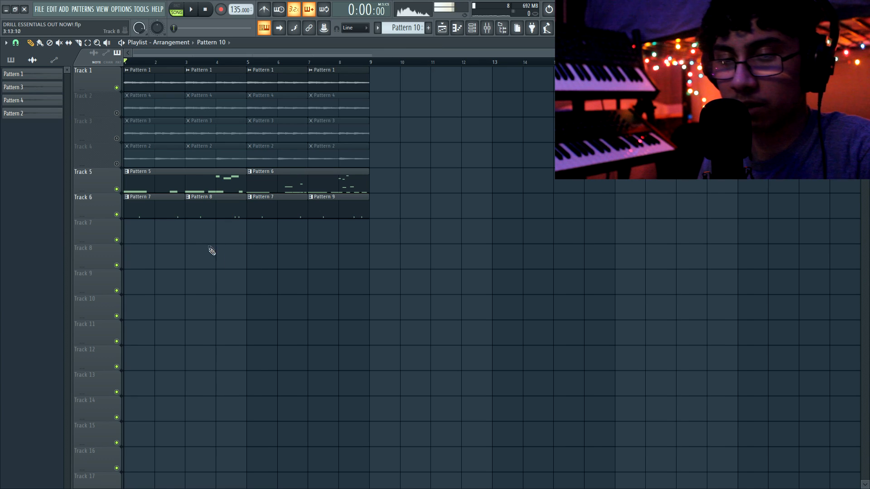
pyautogui.doubleClick(143, 231)
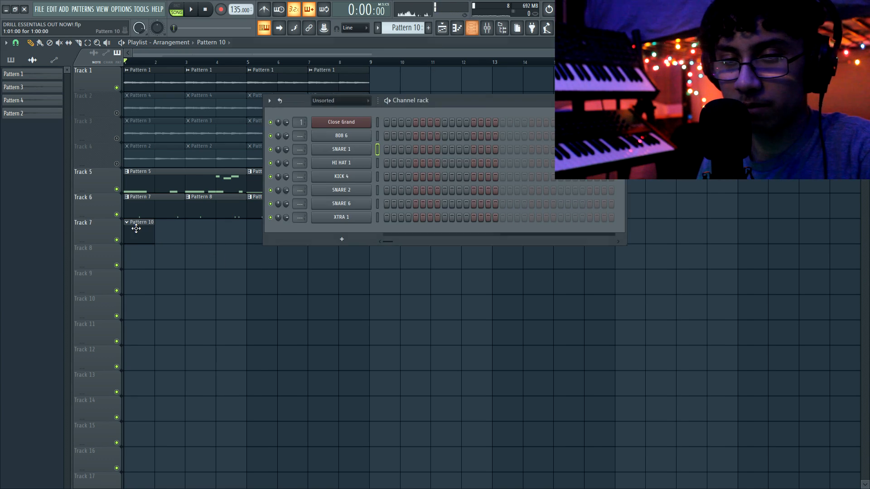
pyautogui.click(378, 163)
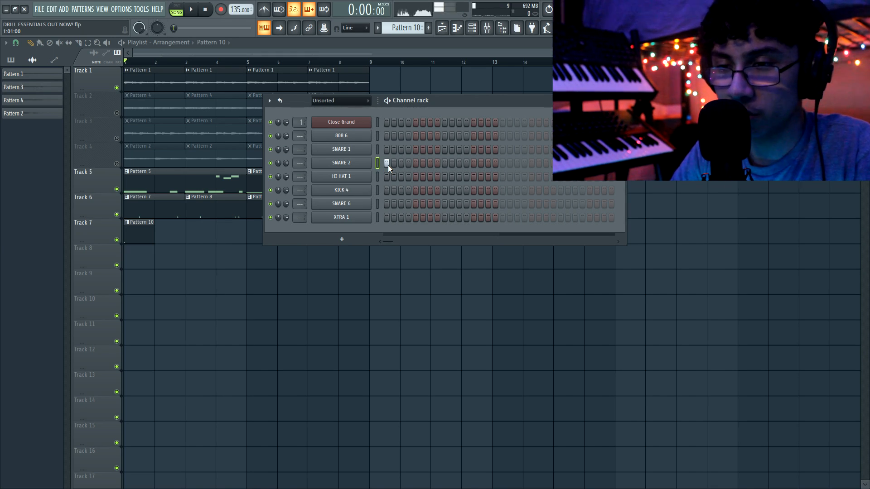
pyautogui.click(430, 163)
pyautogui.press('space')
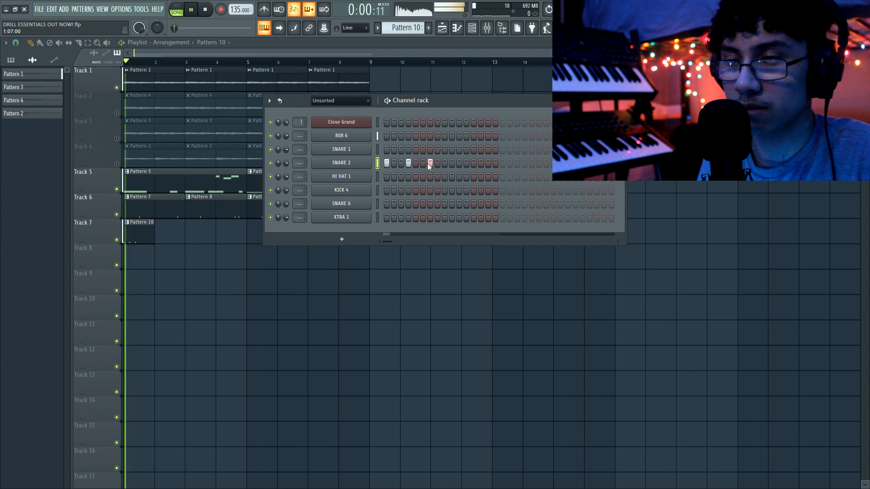
# Turn on the metronome and add SNARE 2 hits on steps 23 and 31 of Pattern 10 while it plays
pyautogui.press('space')
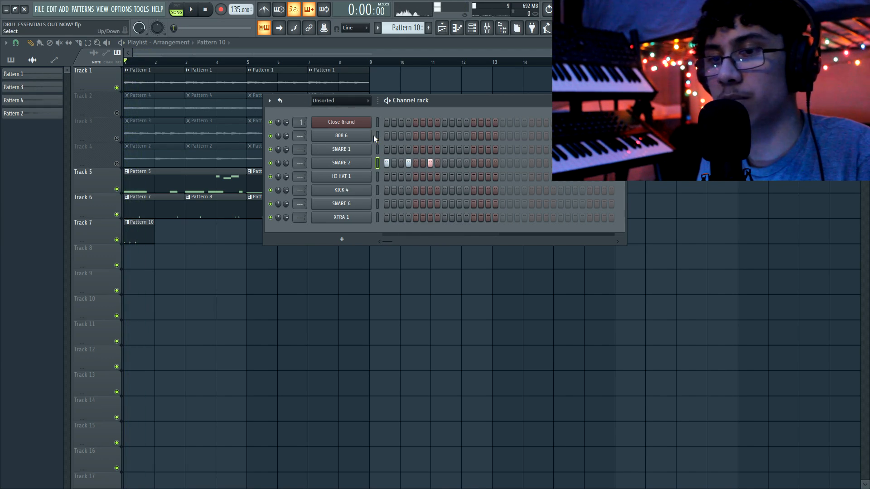
pyautogui.click(264, 10)
pyautogui.press('space')
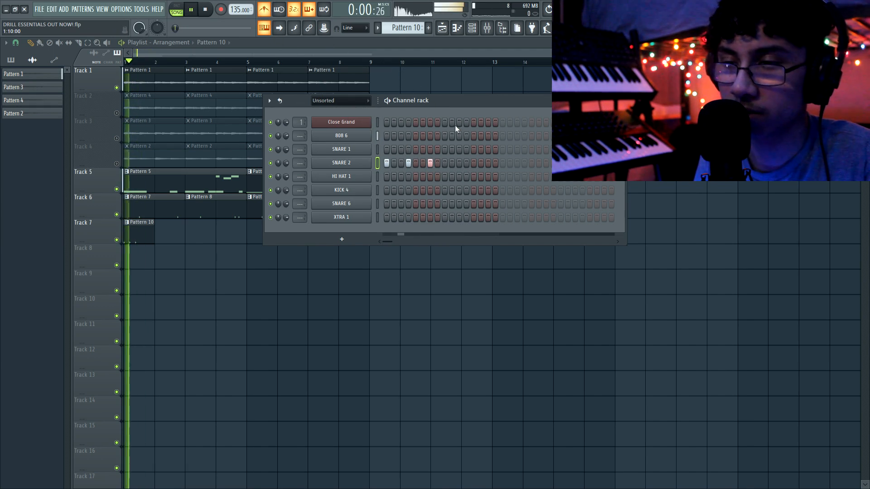
pyautogui.click(546, 163)
pyautogui.click(472, 28)
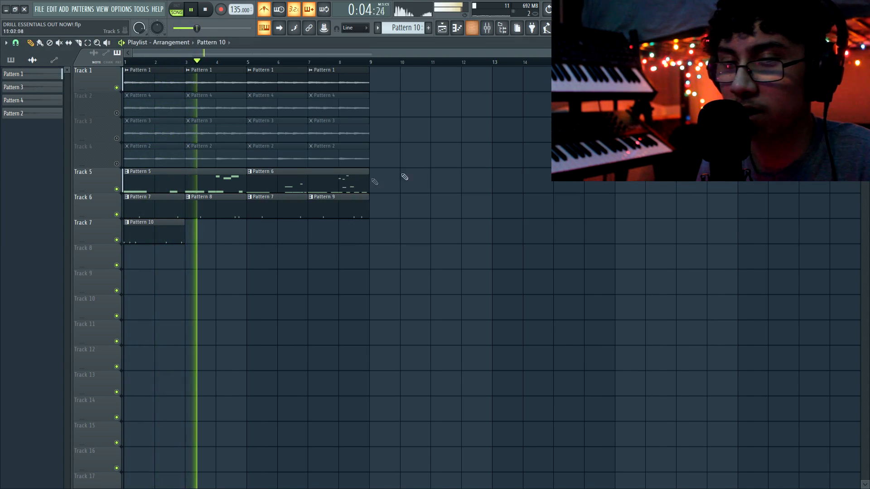
# Copy the Pattern 10 clip to bar 3 on Track 7 and make the copy a unique pattern
pyautogui.press('space')
pyautogui.moveTo(164, 222); pyautogui.dragTo(226, 226)
pyautogui.click(191, 223)
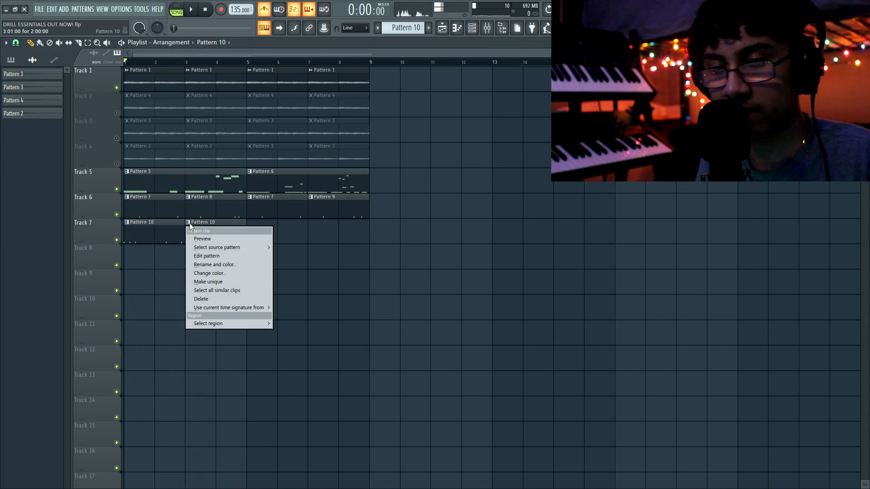
pyautogui.click(213, 282)
# In Pattern 11, add a SNARE 2 hit on step 15 and remove the one on step 23 during playback
pyautogui.press('space')
pyautogui.click(473, 28)
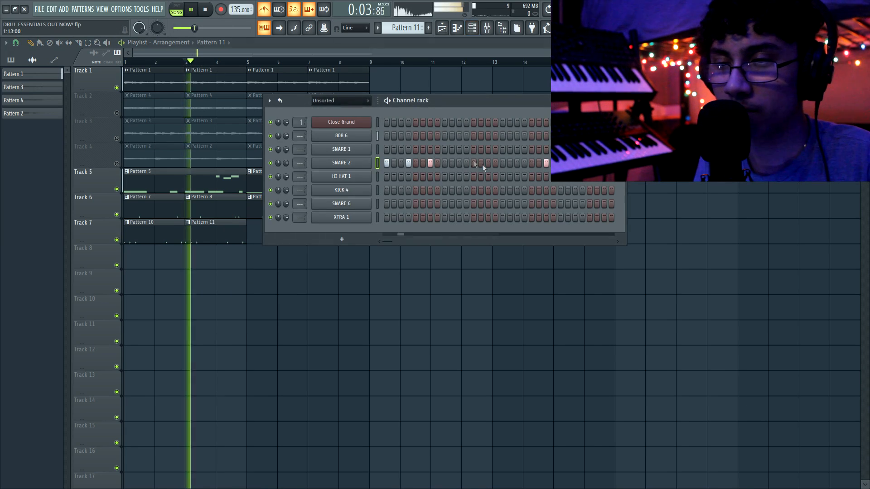
pyautogui.click(488, 163)
pyautogui.click(546, 163)
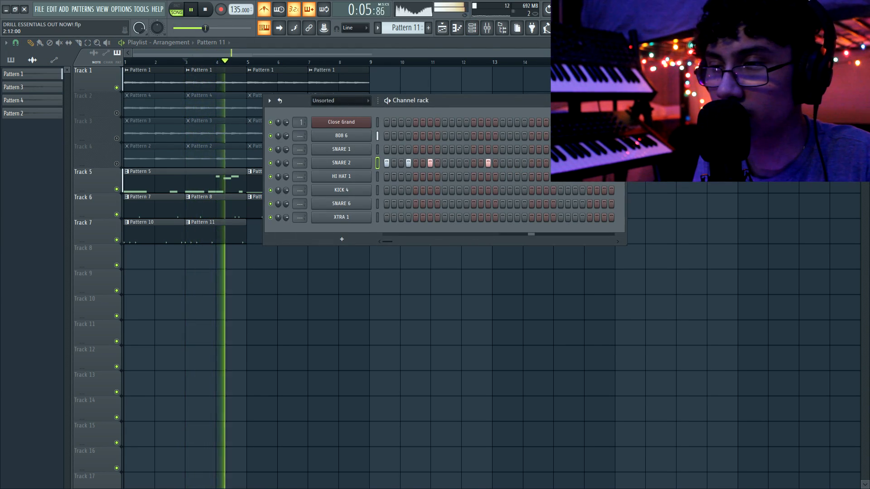
pyautogui.click(472, 28)
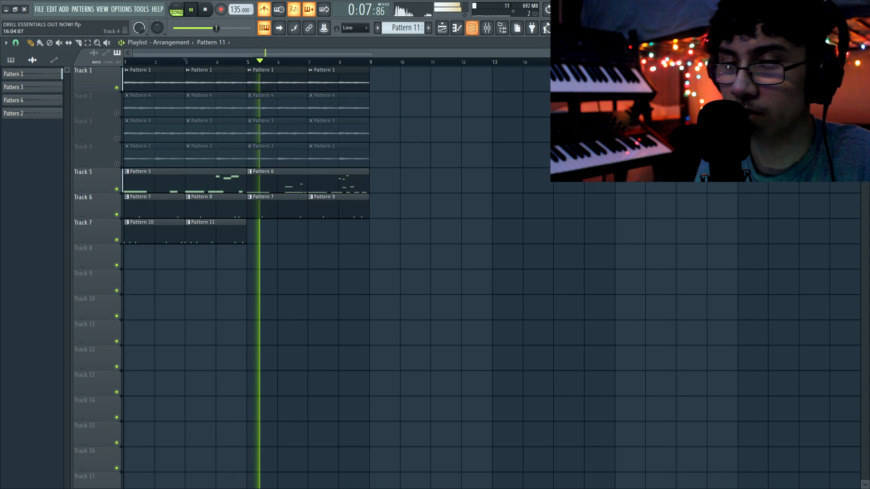
# Copy the Pattern 10 clip to bar 5 on Track 7 and place a unique version of it at bar 7
pyautogui.press('space')
pyautogui.moveTo(368, 227); pyautogui.dragTo(338, 228)
pyautogui.click(311, 223)
pyautogui.click(337, 239)
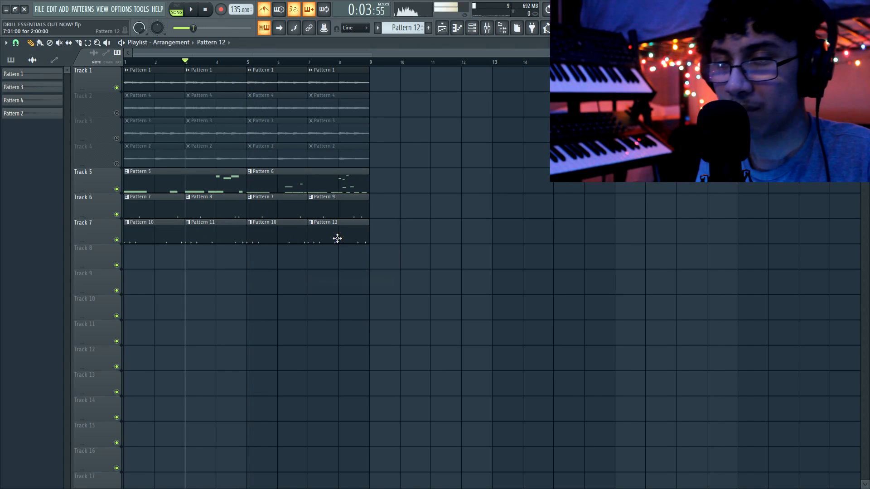
# Add descending SNARE 2 notes D#5, D5 and C#5 at 1/2-step snap near the end of Pattern 12, and set the snap back to 1/2 beat
pyautogui.doubleClick(340, 230)
pyautogui.scroll(-2, 138, 267)
pyautogui.hscroll(-3, 95, 299)
pyautogui.scroll(6, 95, 299)
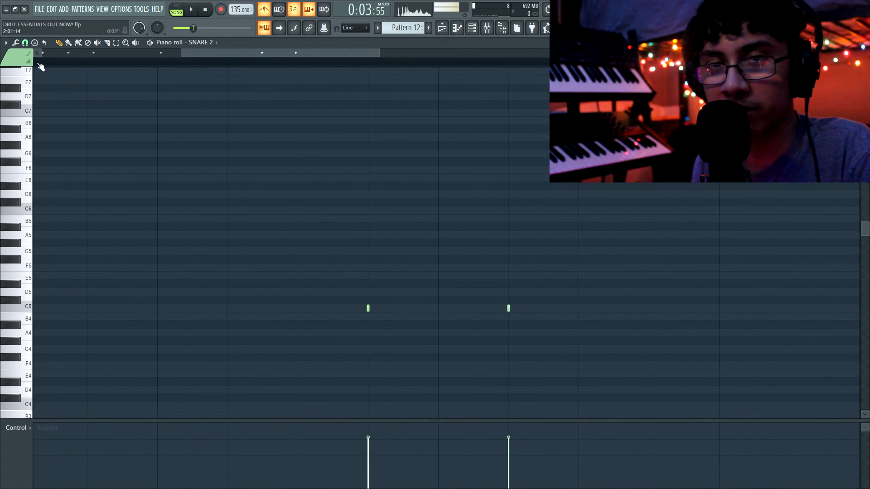
pyautogui.click(25, 43)
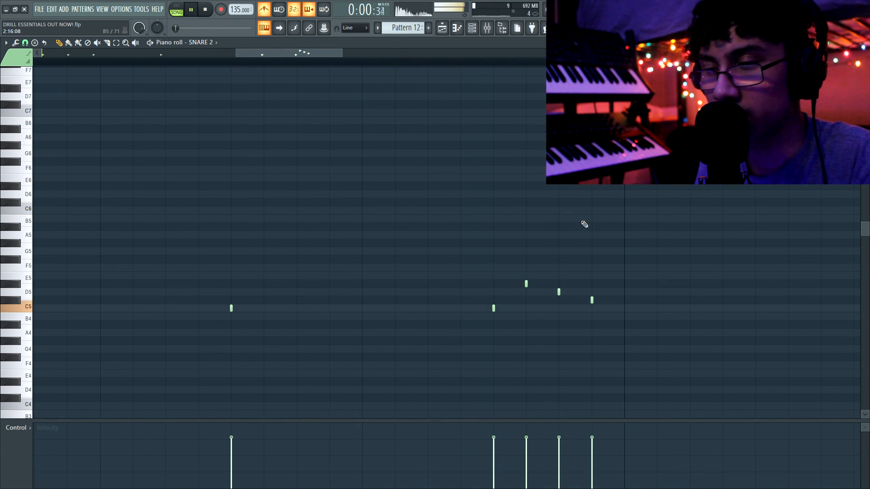
pyautogui.scroll(-5, 466, 251)
pyautogui.click(25, 43)
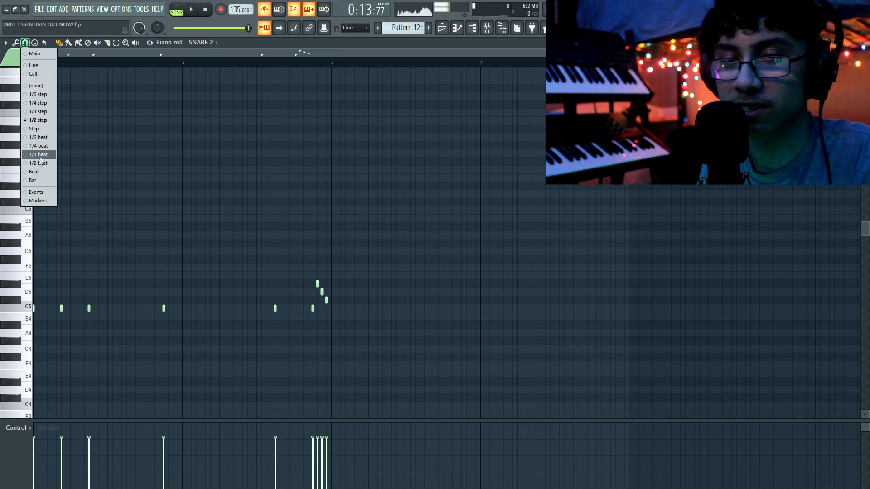
pyautogui.click(40, 163)
# Open the SNARE 2 notes of Pattern 10 and lower the velocities of the second, third and last hits, the second to about 46%
pyautogui.click(440, 28)
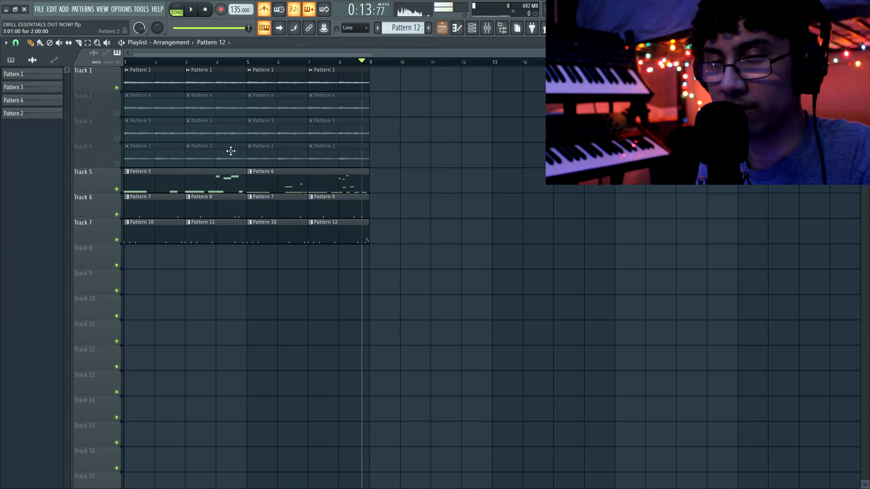
pyautogui.doubleClick(159, 232)
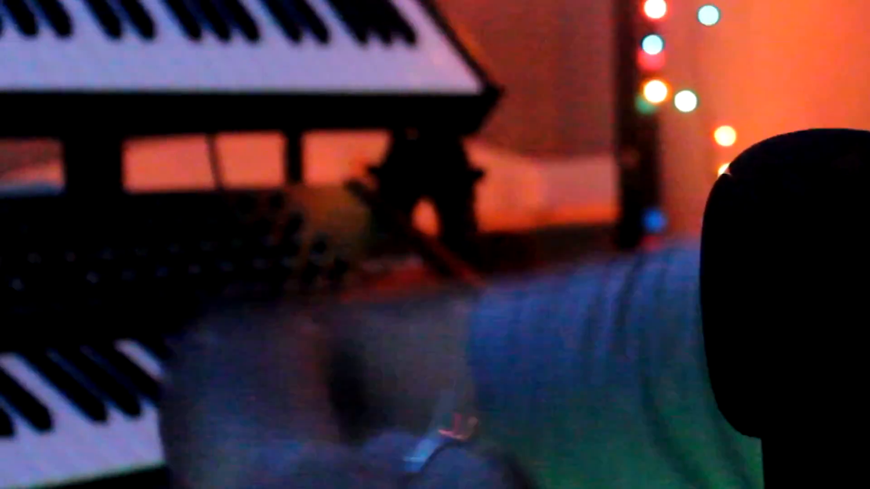
pyautogui.click(85, 394)
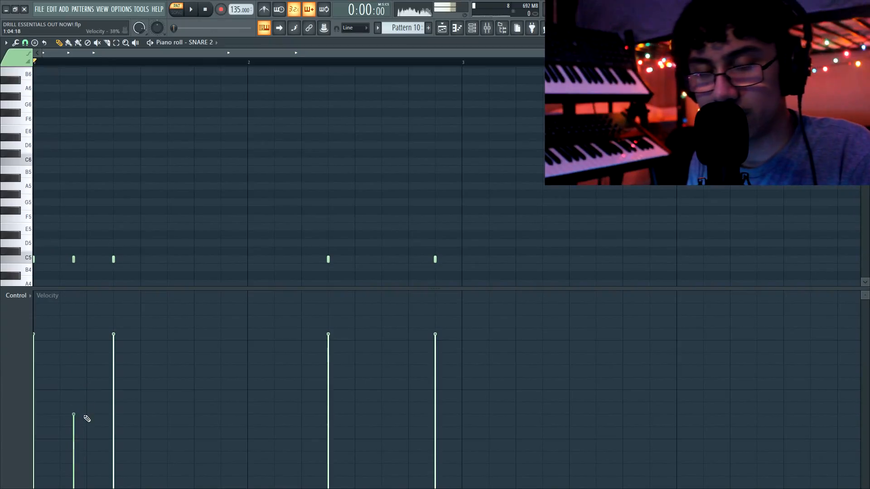
pyautogui.press('space')
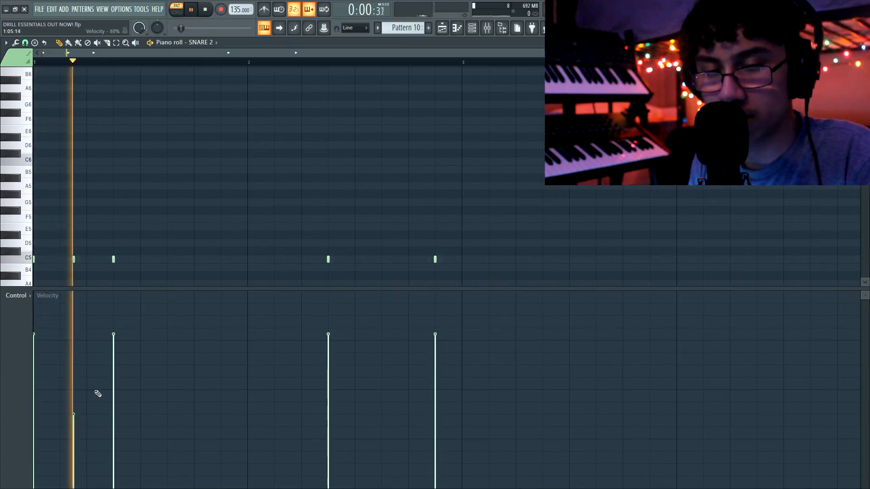
pyautogui.click(115, 359)
pyautogui.moveTo(87, 388); pyautogui.dragTo(82, 397)
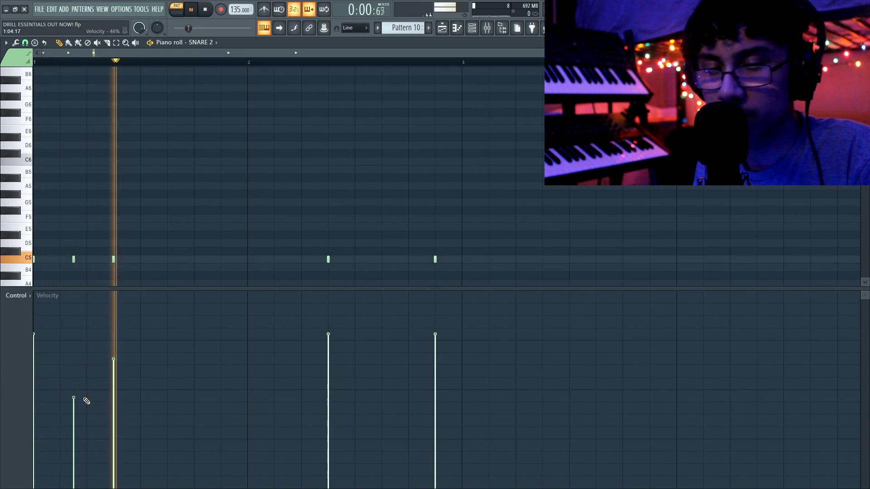
pyautogui.click(437, 376)
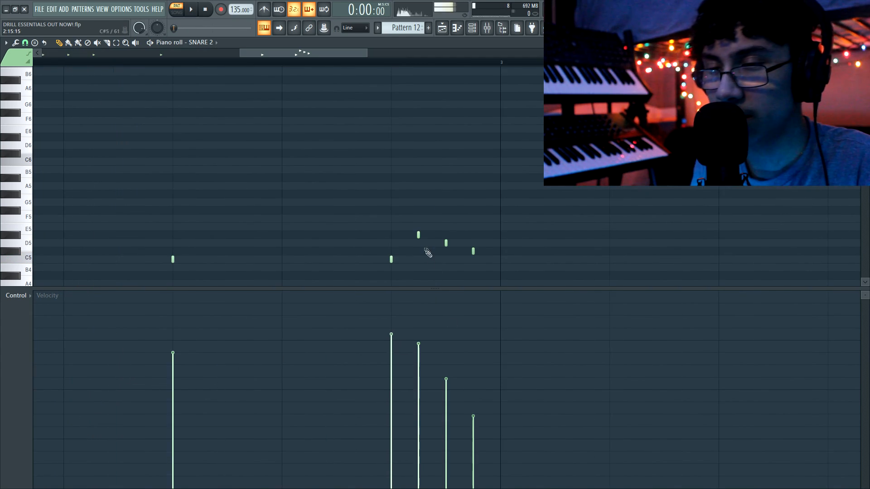
# Select the three descending roll notes in Pattern 12 and switch which note property the control lane shows
pyautogui.moveTo(416, 223); pyautogui.dragTo(511, 272)
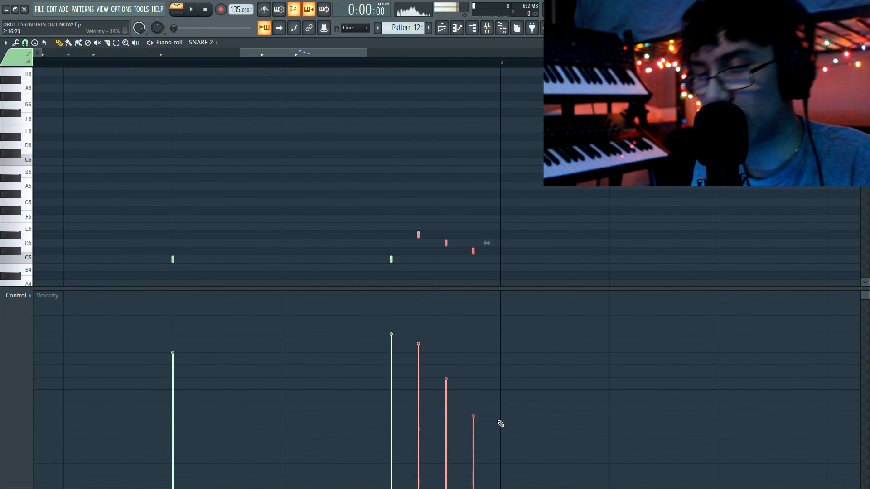
pyautogui.click(29, 297)
pyautogui.click(27, 313)
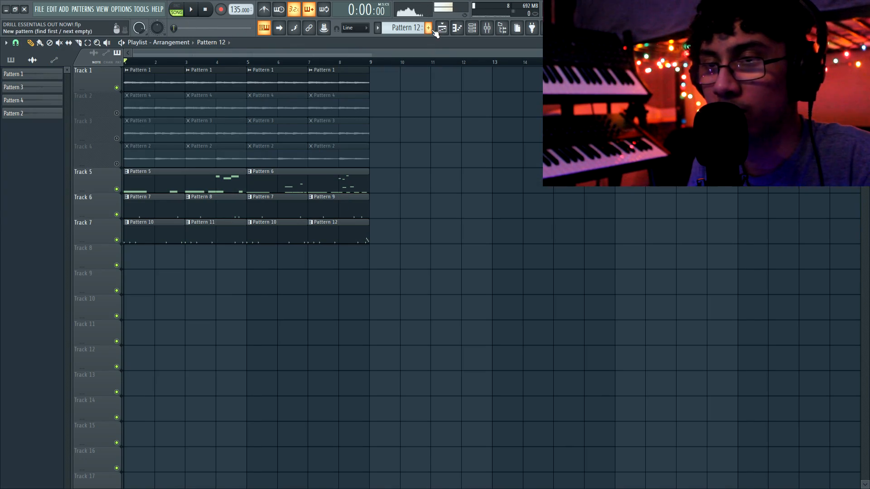
# Create Pattern 13, place it at the start of Track 8 and show the channel rack
pyautogui.click(432, 29)
pyautogui.click(135, 261)
pyautogui.press('F6')
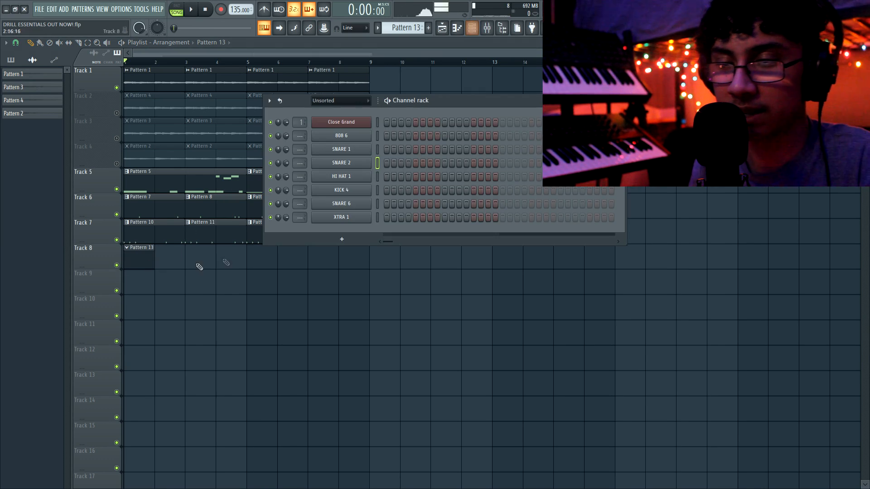
# Try filling every 2 steps of the HI HAT 1 channel and listen to it
pyautogui.rightClick(367, 182)
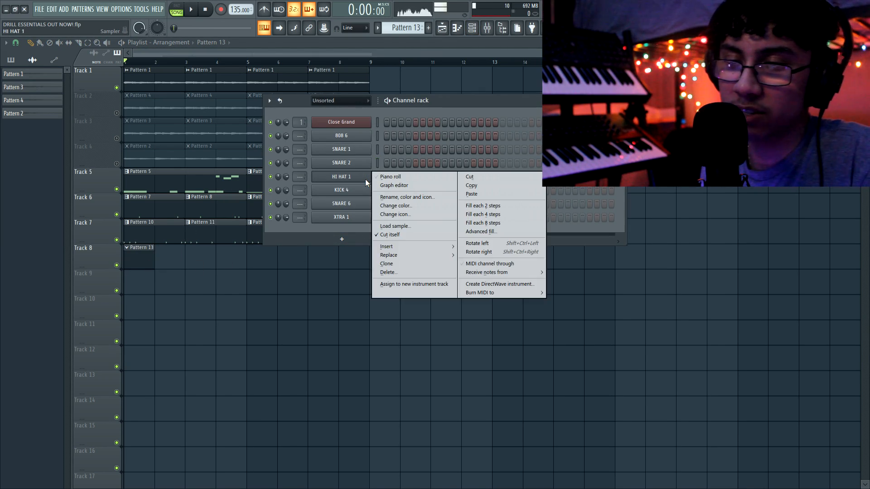
pyautogui.click(473, 207)
pyautogui.press('space')
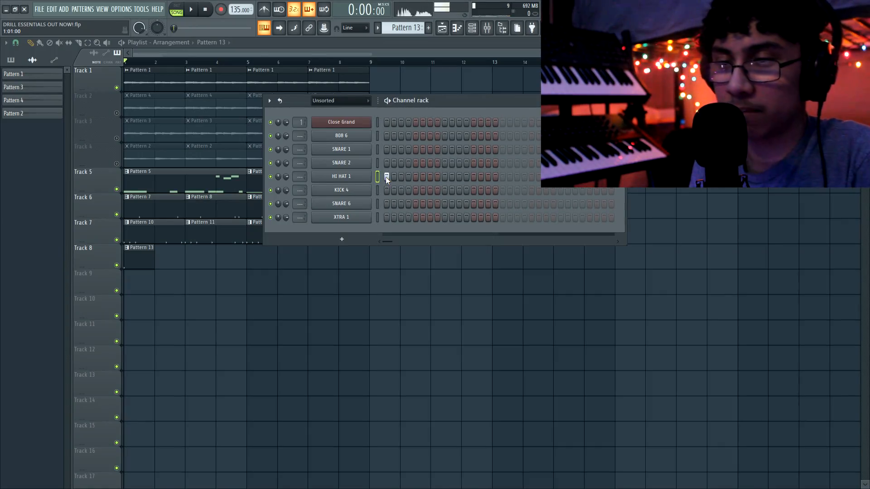
# Place HI HAT 1 hits on steps 1, 4, 7, 15, 17, 20, 23, 29 and 31 of Pattern 13
pyautogui.click(411, 180)
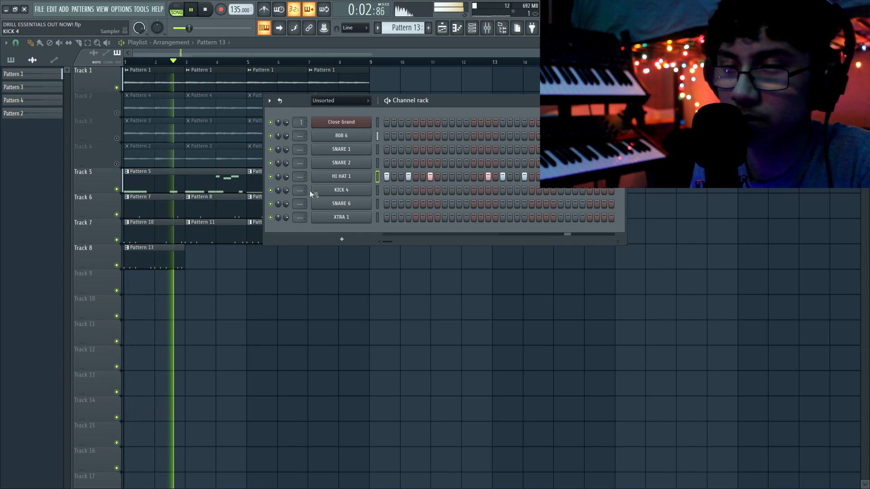
pyautogui.press('space')
# Copy the Pattern 13 clip to bar 3 on Track 8 and make the copy a unique pattern
pyautogui.click(198, 258)
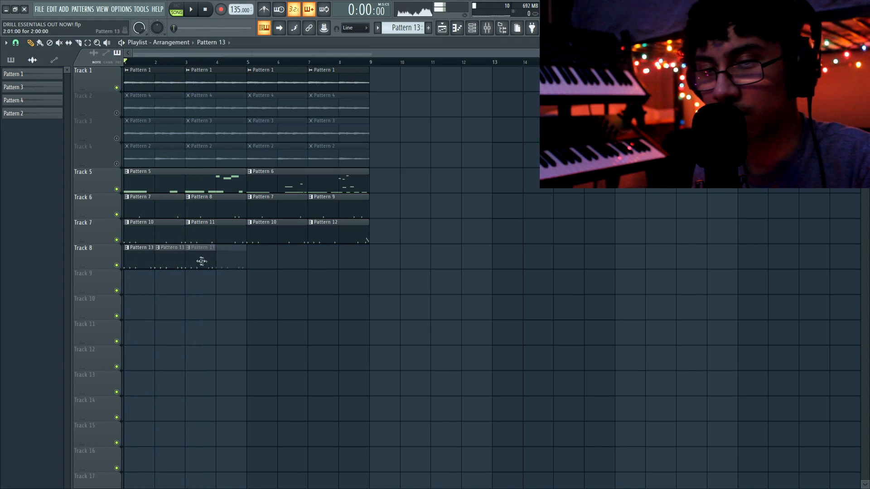
pyautogui.click(188, 248)
pyautogui.click(211, 306)
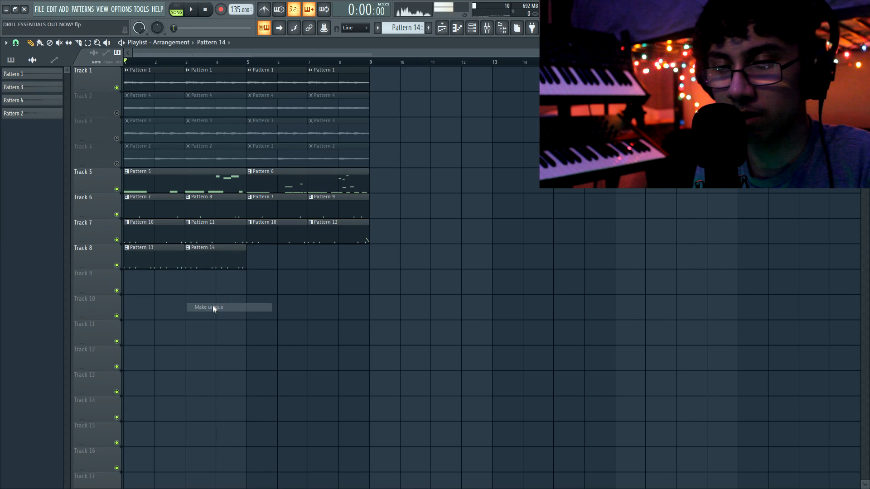
# Play the arrangement from bar 3 and add a HI HAT 1 hit on step 13 of Pattern 14
pyautogui.click(190, 63)
pyautogui.press('F6')
pyautogui.press('space')
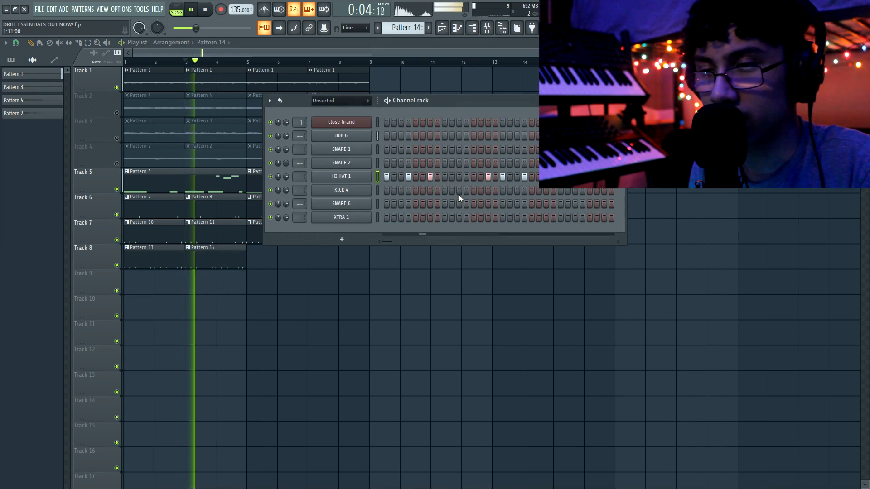
pyautogui.press('space')
pyautogui.press('space')
pyautogui.click(474, 176)
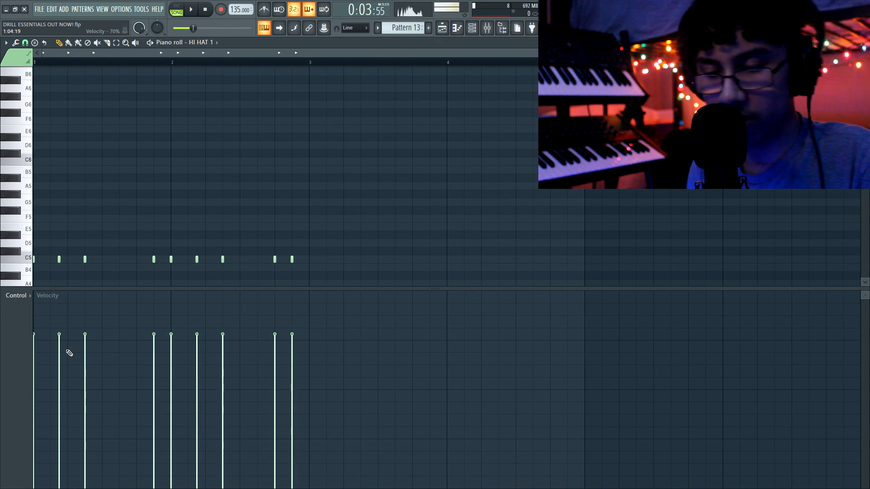
# Randomize the HI HAT 1 note velocities in Pattern 13, then shrink the velocity lane and set the snap to 1/2 step
pyautogui.hotkey('alt', 'r')
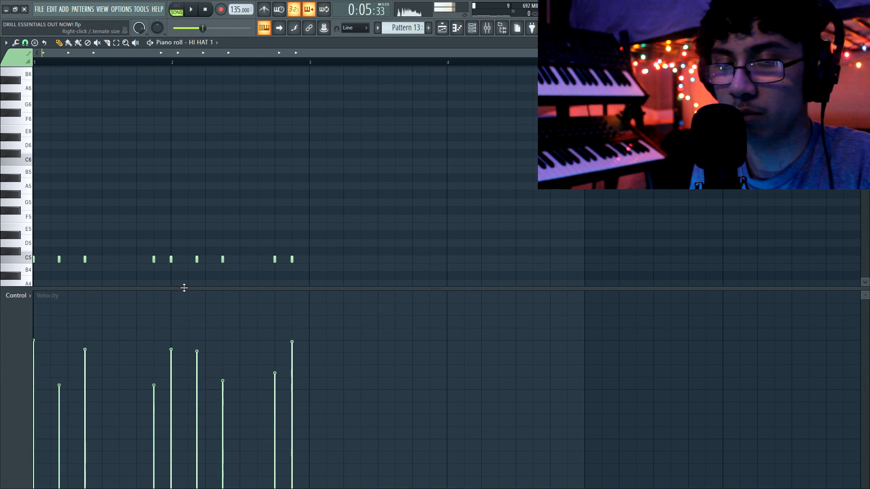
pyautogui.moveTo(184, 287); pyautogui.dragTo(168, 372)
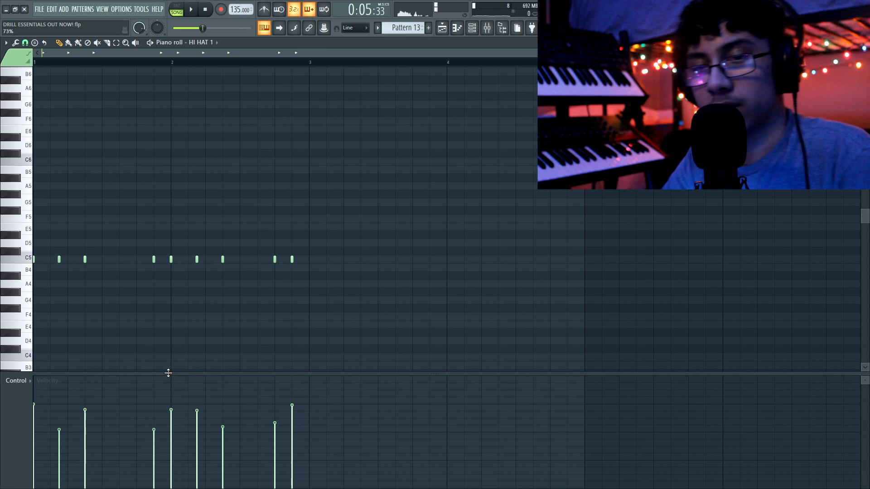
pyautogui.scroll(2, 54, 264)
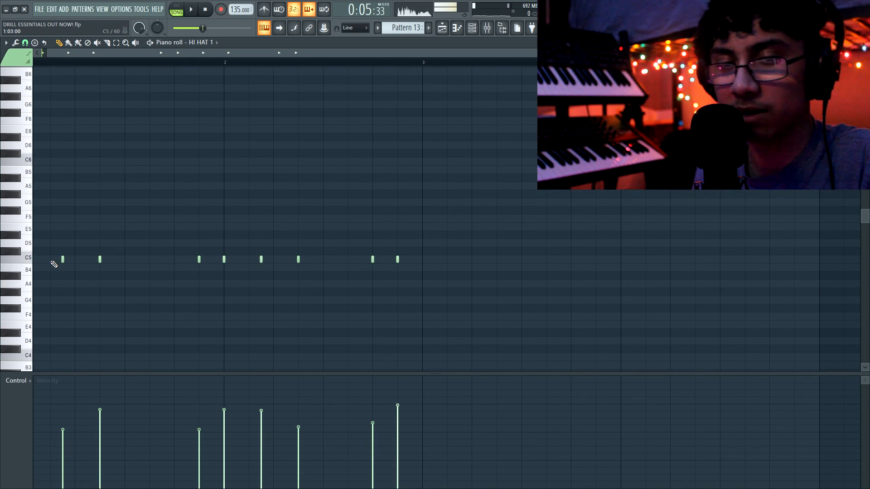
pyautogui.click(24, 43)
pyautogui.click(42, 120)
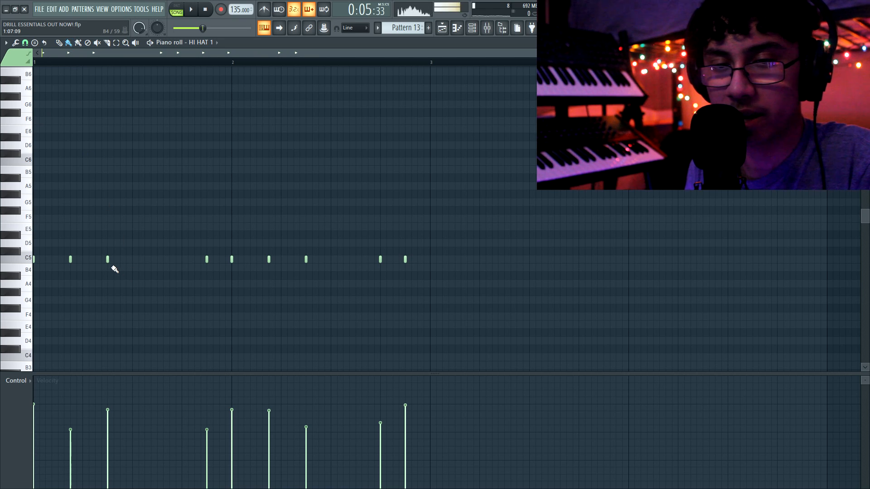
# Try painting long rows of 1/2-step hi-hat notes above the existing HI HAT 1 hits in Pattern 13
pyautogui.moveTo(158, 194); pyautogui.dragTo(770, 195)
pyautogui.moveTo(134, 177); pyautogui.dragTo(770, 177)
pyautogui.moveTo(150, 153); pyautogui.dragTo(209, 152)
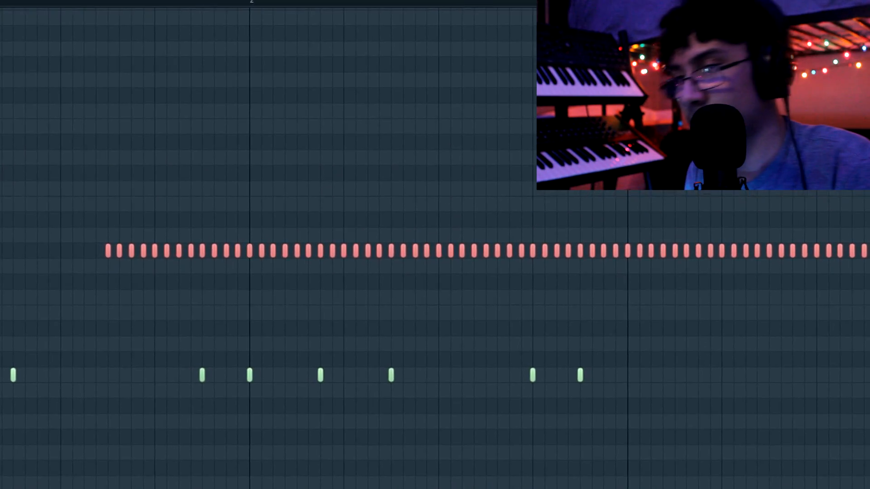
pyautogui.moveTo(200, 195); pyautogui.dragTo(838, 199)
pyautogui.moveTo(383, 142); pyautogui.dragTo(838, 142)
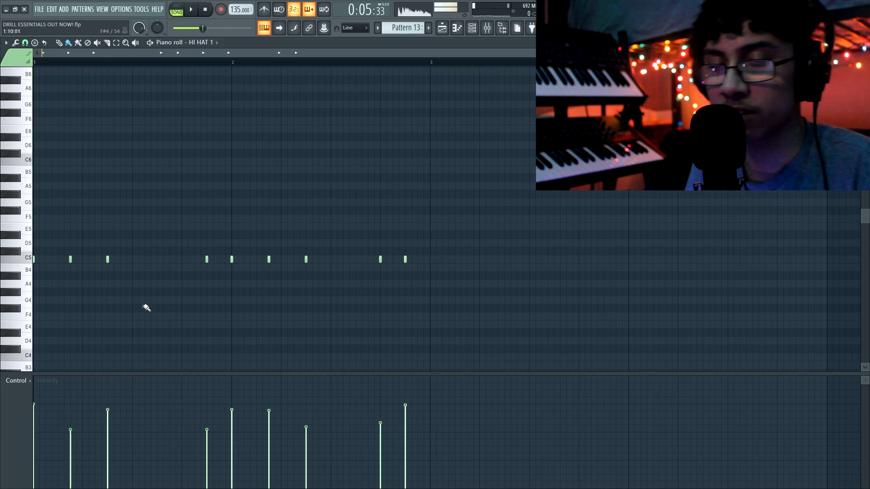
# Paint a five-note HI HAT 1 roll on A4 from step 9 of Pattern 13 and taper its velocities downward
pyautogui.keyDown('ctrl'); pyautogui.scroll(1, 144, 308); pyautogui.keyUp('ctrl')
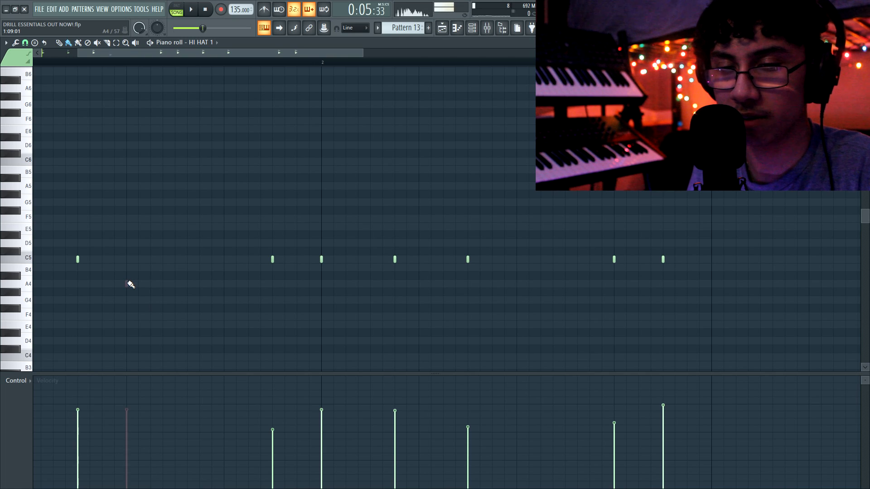
pyautogui.moveTo(130, 284); pyautogui.dragTo(174, 285)
pyautogui.moveTo(123, 430); pyautogui.dragTo(190, 484)
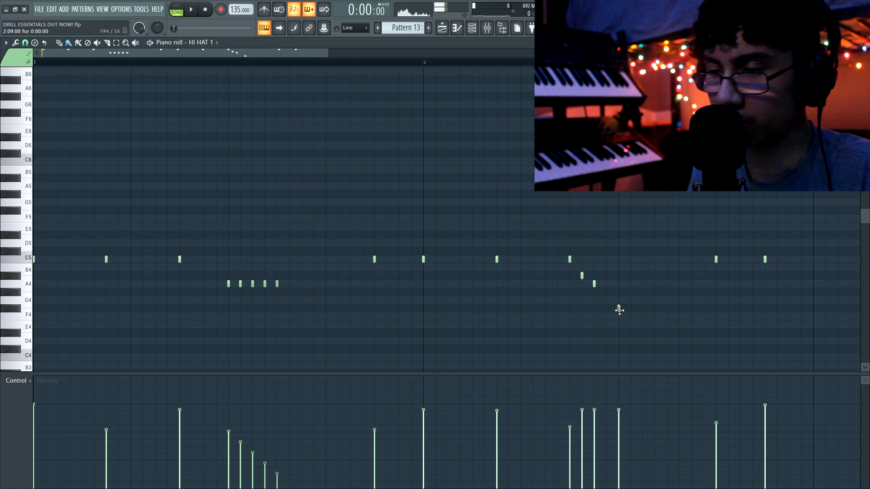
# Complete the descending HI HAT 1 roll on A#4, A4 and G4 in Pattern 13 and taper its velocities downward
pyautogui.moveTo(579, 270); pyautogui.dragTo(620, 303)
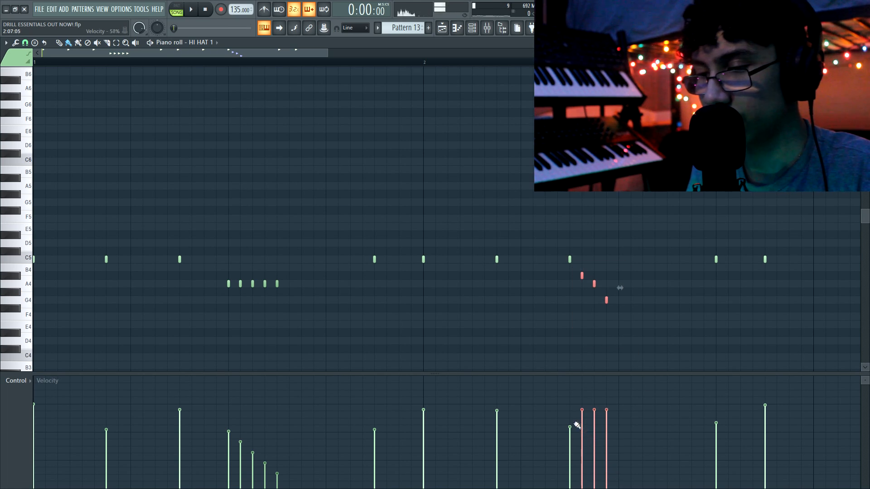
pyautogui.press('space')
pyautogui.click(545, 311)
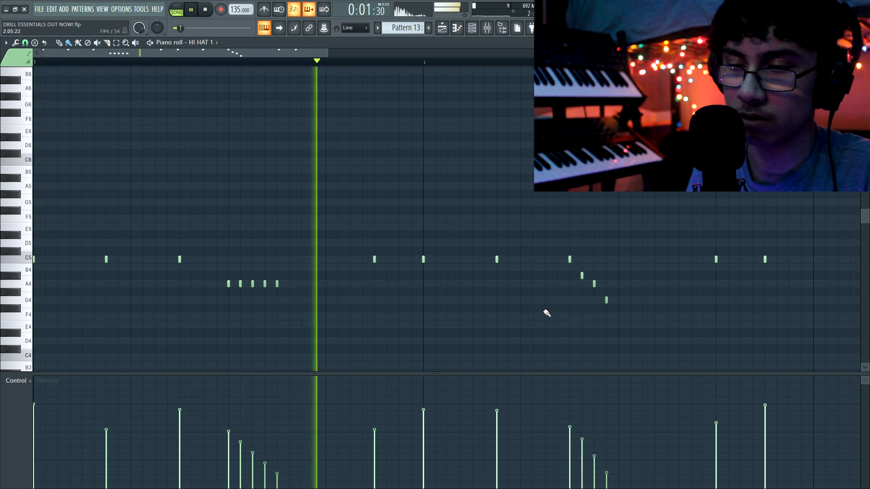
pyautogui.press('space')
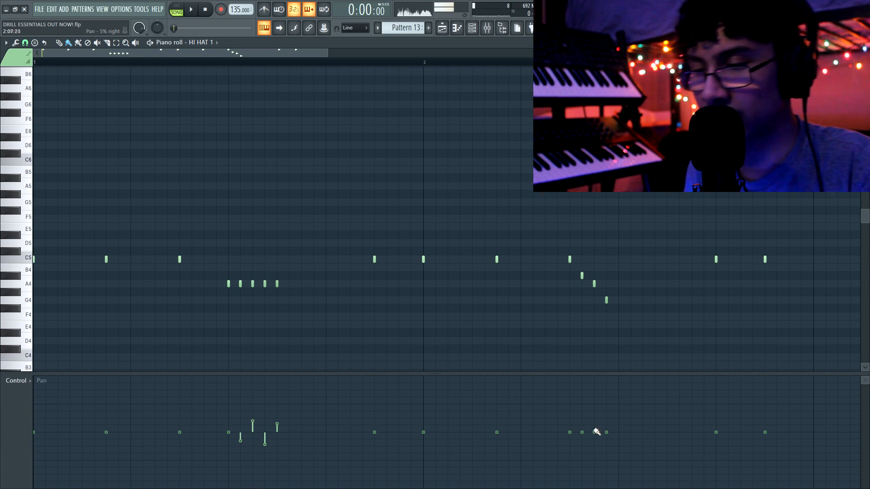
# Pan the descending HI HAT 1 roll notes in Pattern 13, and set the snap to 1/3 step in Pattern 14
pyautogui.moveTo(595, 418); pyautogui.dragTo(606, 453)
pyautogui.press('space')
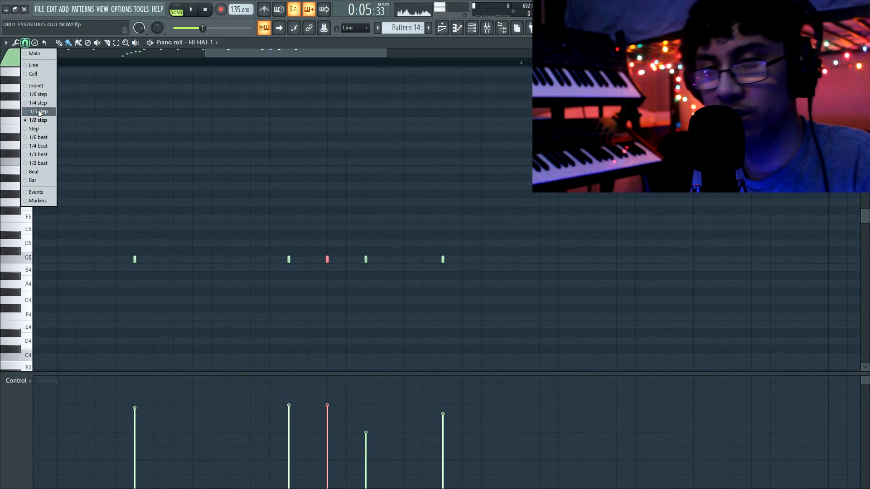
pyautogui.click(39, 111)
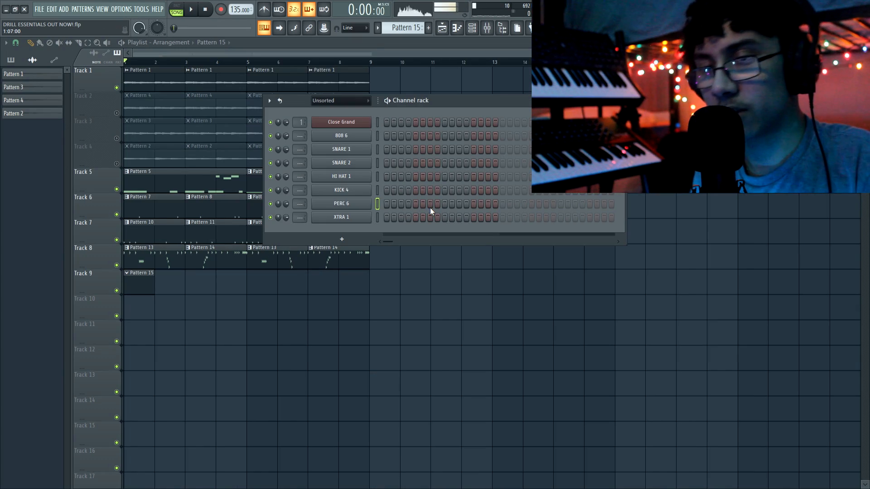
# Add PERC 6 hits on steps 13 and 15 of Pattern 15
pyautogui.click(488, 204)
pyautogui.click(474, 204)
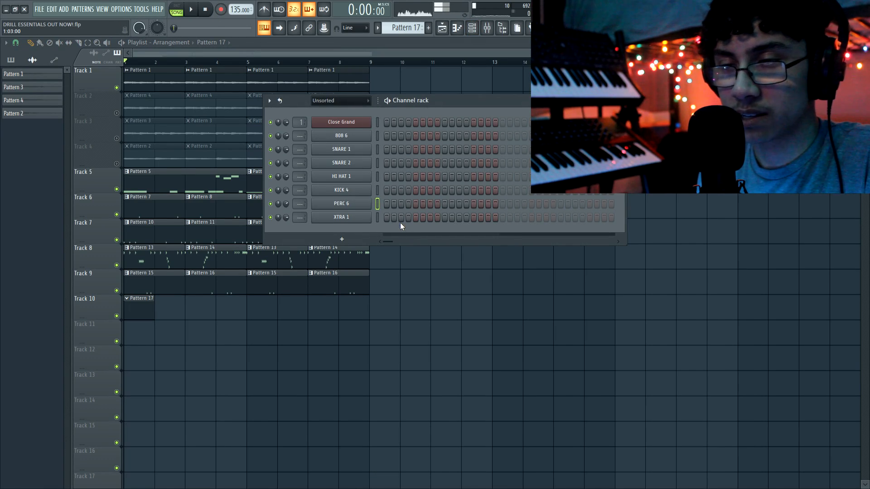
# Add an XTRA 1 hit on step 1 of Pattern 17 and lower that channel's volume during playback
pyautogui.click(386, 217)
pyautogui.press('space')
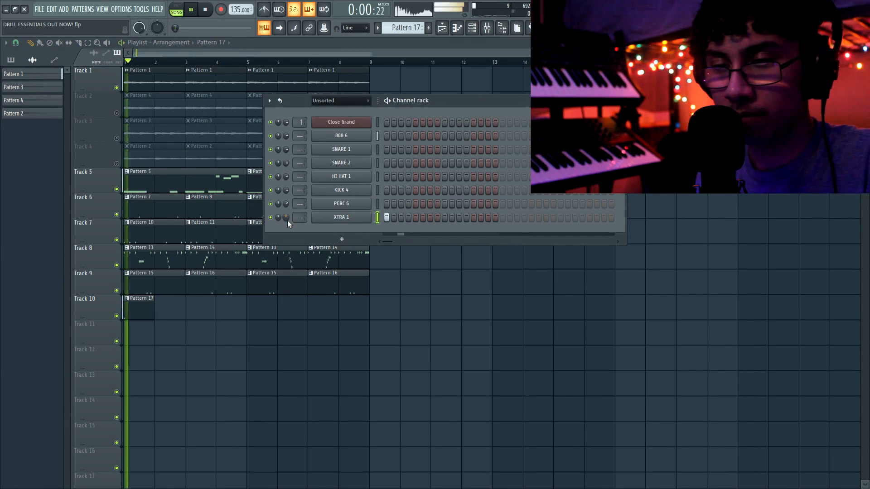
pyautogui.moveTo(287, 218); pyautogui.dragTo(286, 233)
pyautogui.press('space')
# Create Pattern 18, place it at bar 8 on Track 10, and add XTRA 1 hits on steps 9 and 13
pyautogui.click(428, 28)
pyautogui.press('Return')
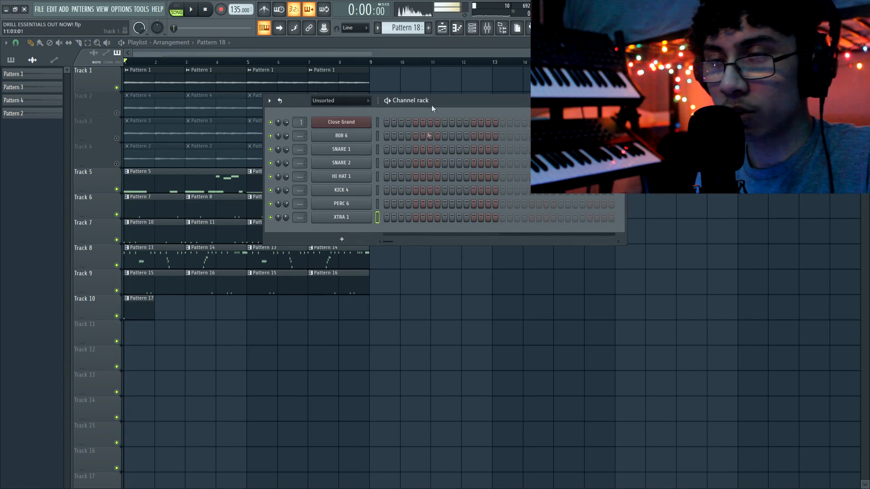
pyautogui.click(346, 314)
pyautogui.click(346, 63)
pyautogui.press('F6')
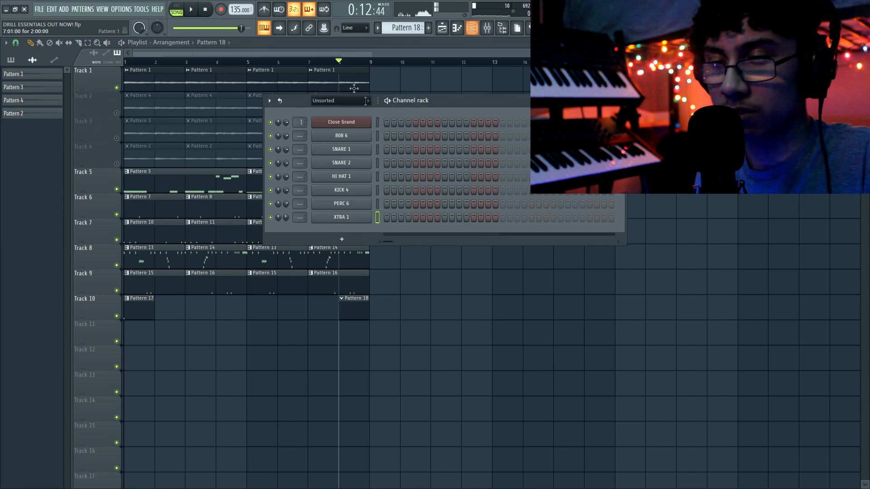
pyautogui.press('space')
pyautogui.click(471, 218)
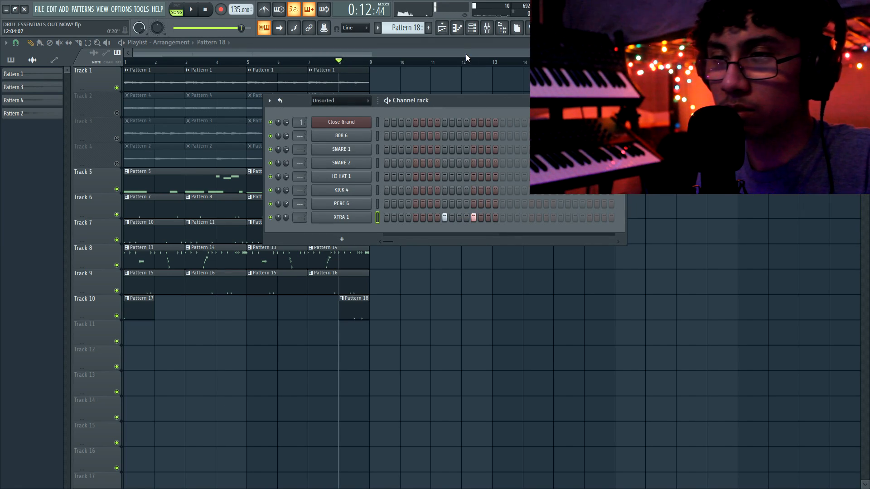
# Lengthen the two XTRA 1 notes in Pattern 18 to two steps each and stop the playback
pyautogui.press('F7')
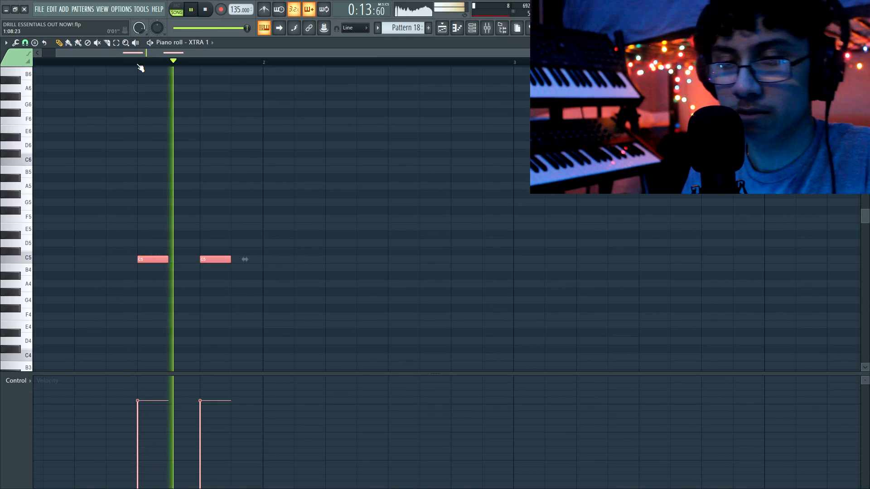
pyautogui.click(442, 28)
pyautogui.press('space')
pyautogui.press('F6')
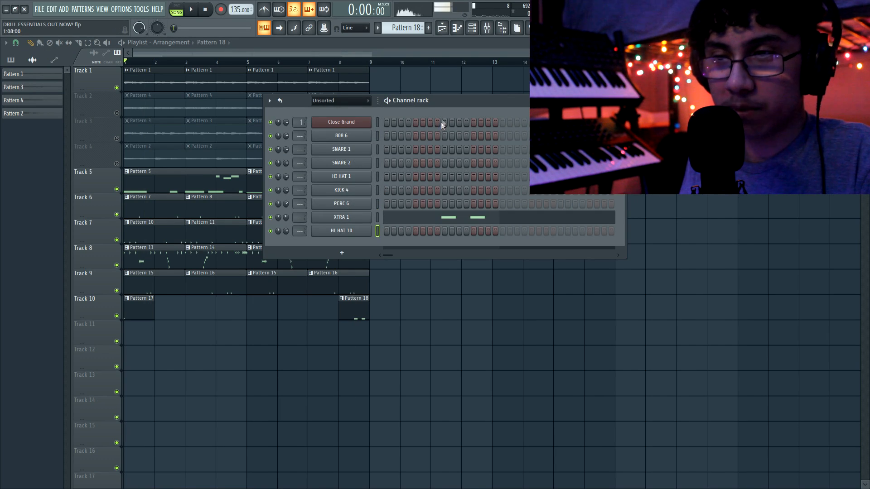
# Create Pattern 19 and draw a HI HAT 10 C5 note with a two-step F#4 slide note starting at 2:11:00
pyautogui.click(428, 27)
pyautogui.press('F6')
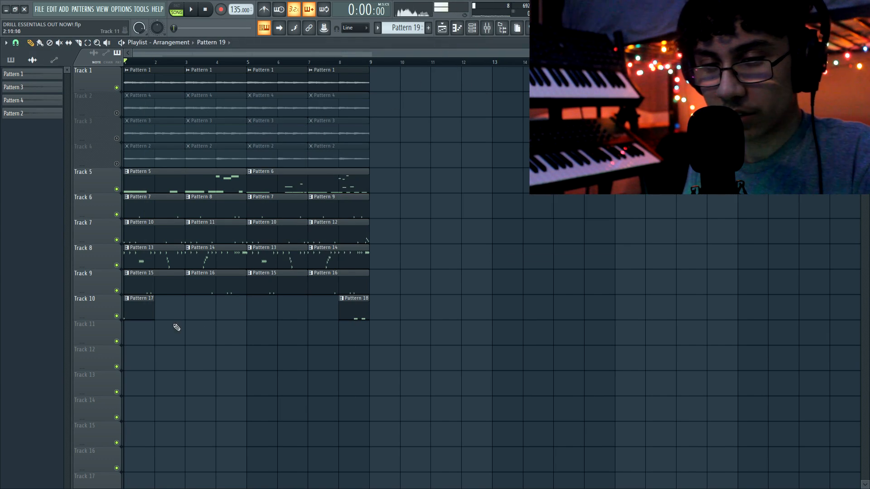
pyautogui.click(457, 28)
pyautogui.doubleClick(305, 291)
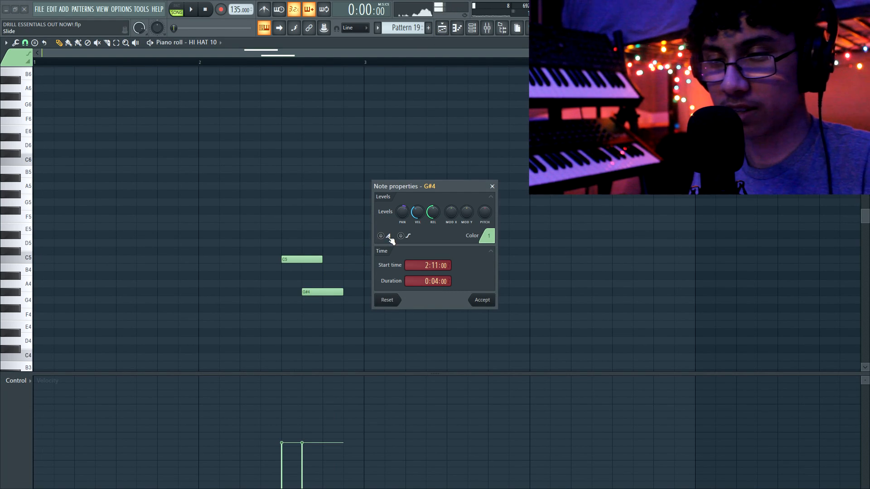
pyautogui.click(482, 300)
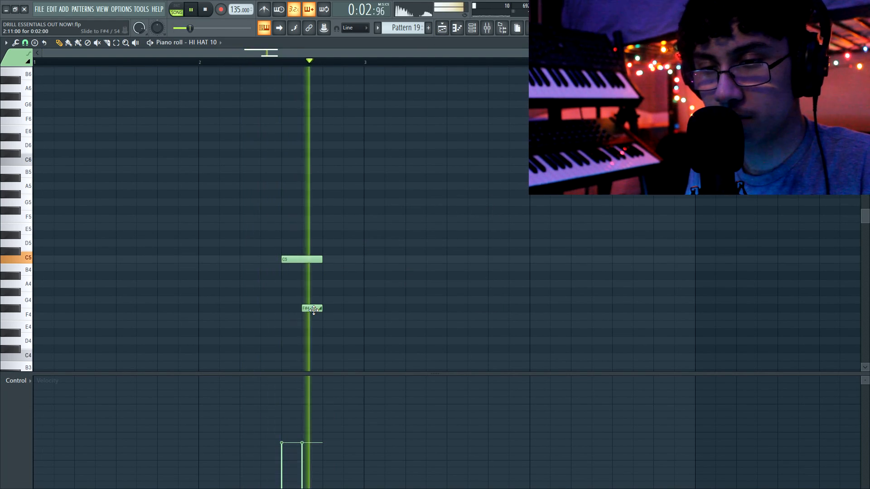
pyautogui.press('space')
pyautogui.scroll(2, 320, 282)
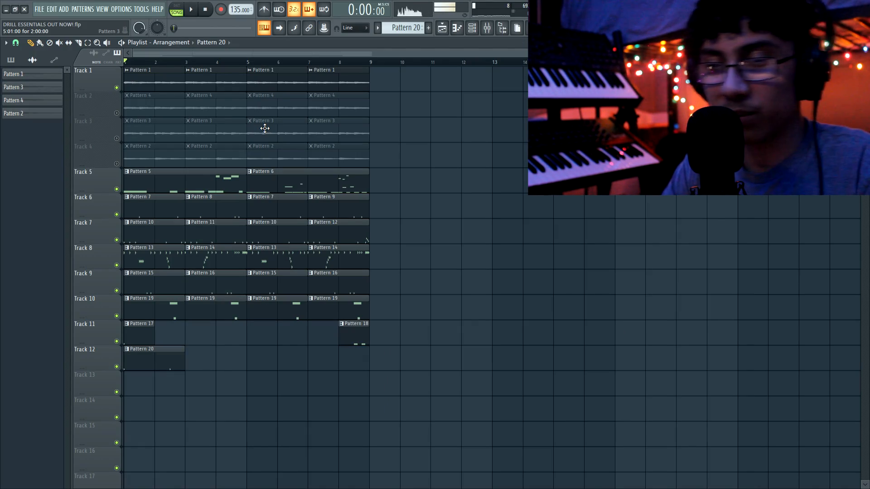
# Create Pattern 21 and place it at bar 3 on Track 12, directly after Pattern 20
pyautogui.click(428, 29)
pyautogui.press('Return')
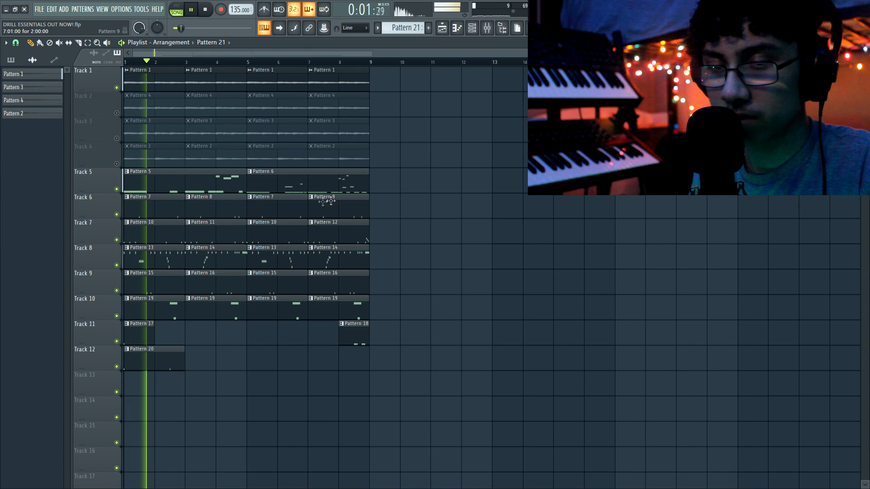
pyautogui.click(188, 357)
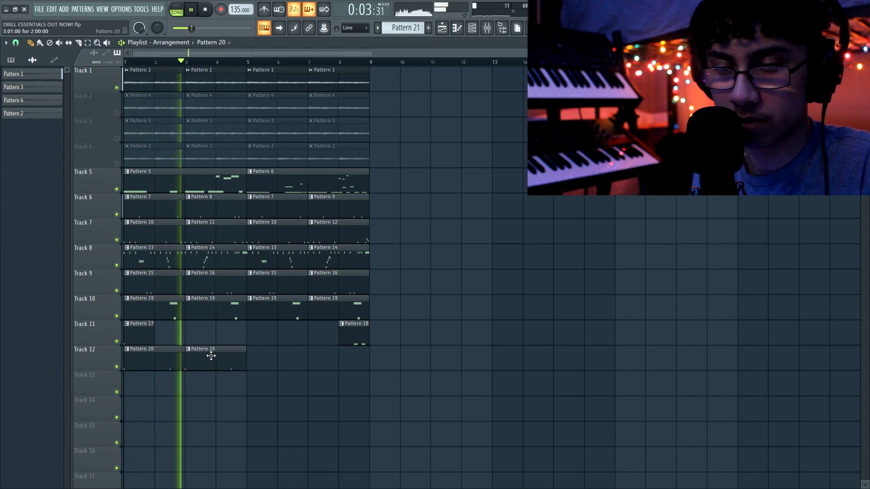
pyautogui.click(188, 350)
pyautogui.click(216, 410)
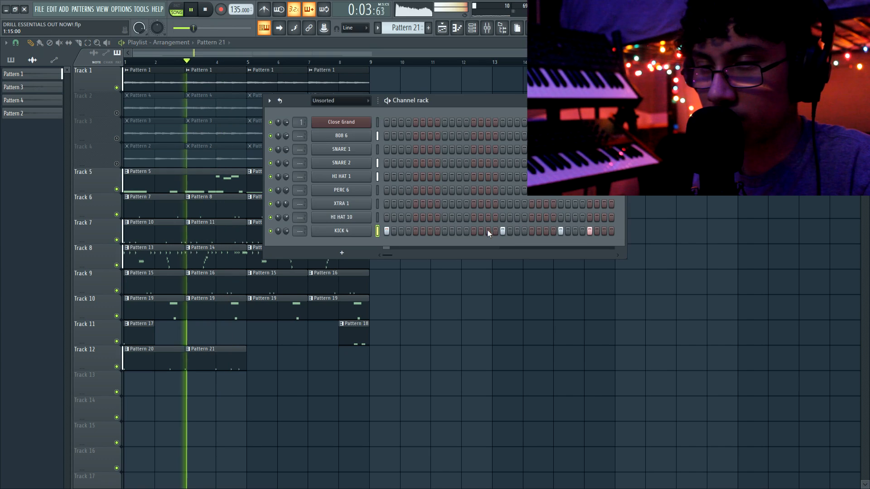
# Add a KICK 4 hit on step 13 of Pattern 21 and remove the one on step 17
pyautogui.click(473, 231)
pyautogui.click(503, 231)
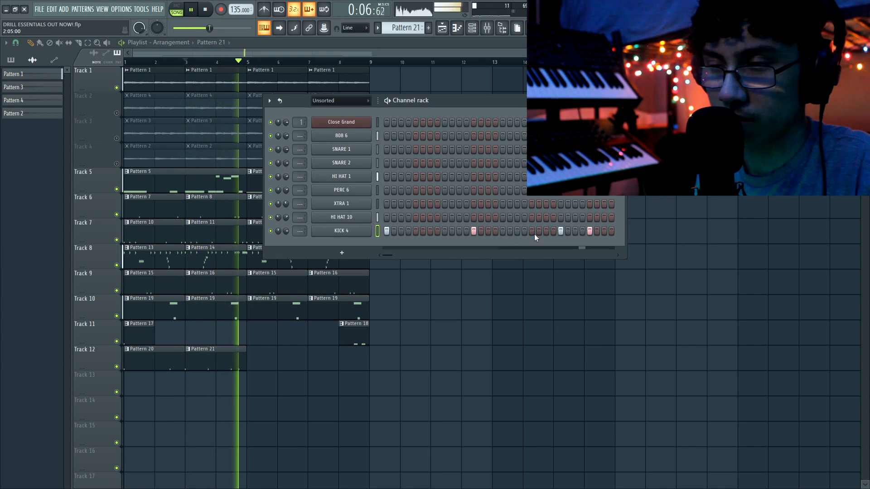
pyautogui.press('F6')
pyautogui.press('space')
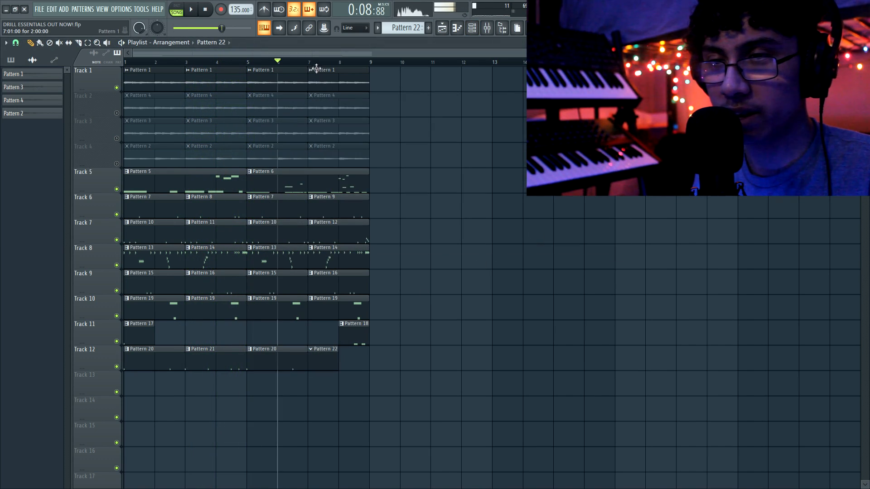
# Add KICK 4 hits on steps 1, 13, 17, 25 and 29 of Pattern 22, checking them against the playing arrangement
pyautogui.press('F6')
pyautogui.click(386, 231)
pyautogui.press('space')
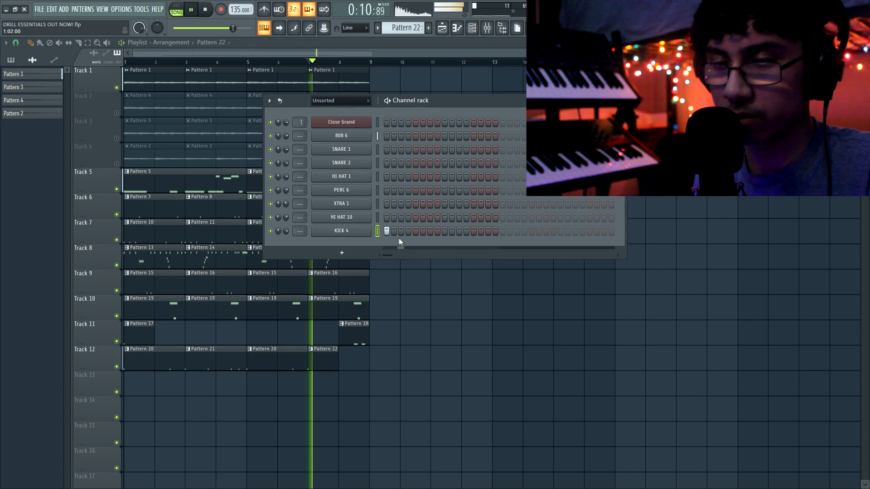
pyautogui.click(474, 231)
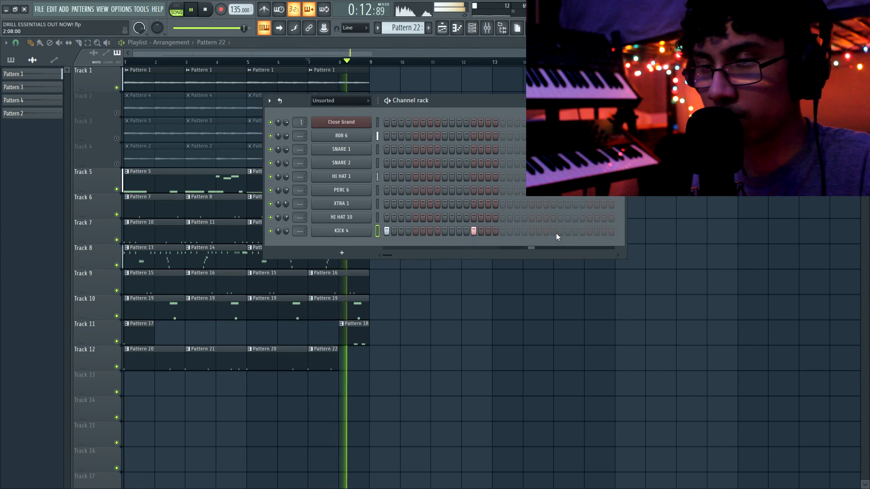
pyautogui.press('space')
pyautogui.click(502, 232)
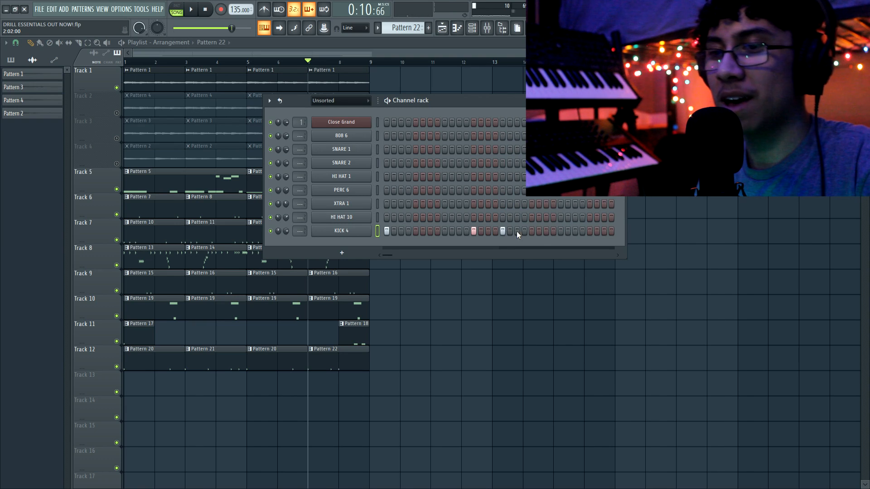
pyautogui.click(560, 231)
pyautogui.click(589, 232)
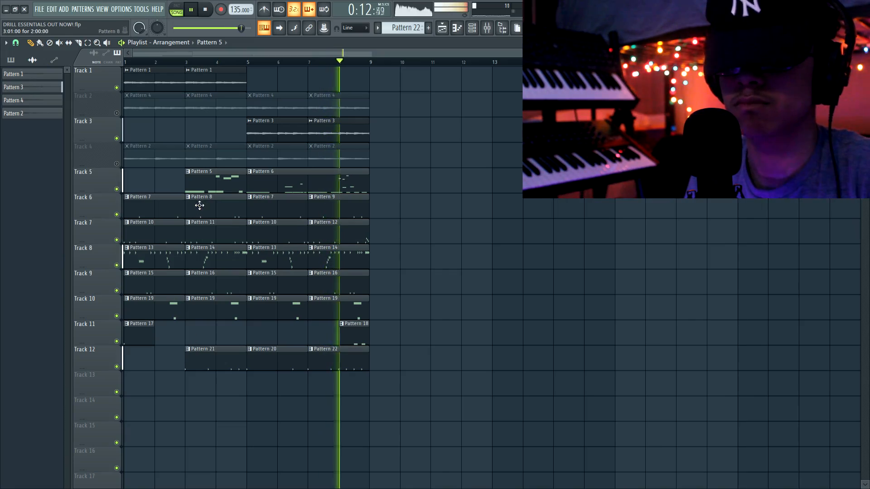
# Extend the start of the Pattern 5 clip on Track 5 back to bar 1
pyautogui.moveTo(187, 188); pyautogui.dragTo(83, 202)
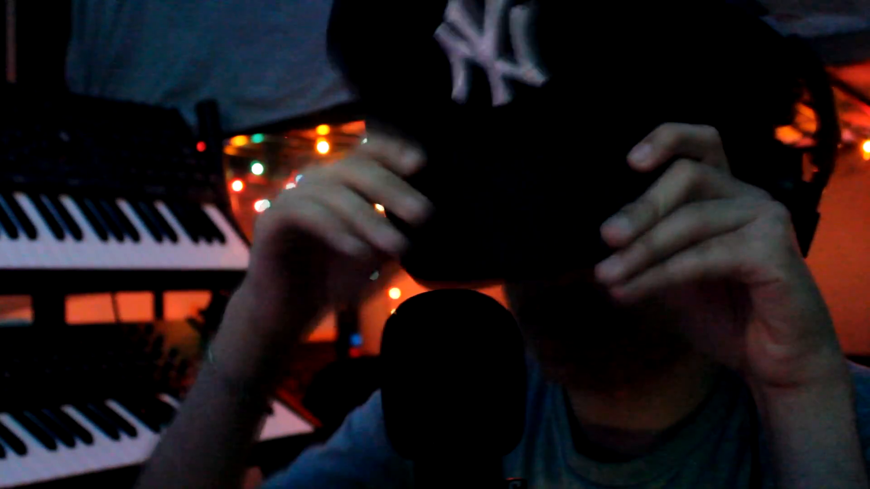